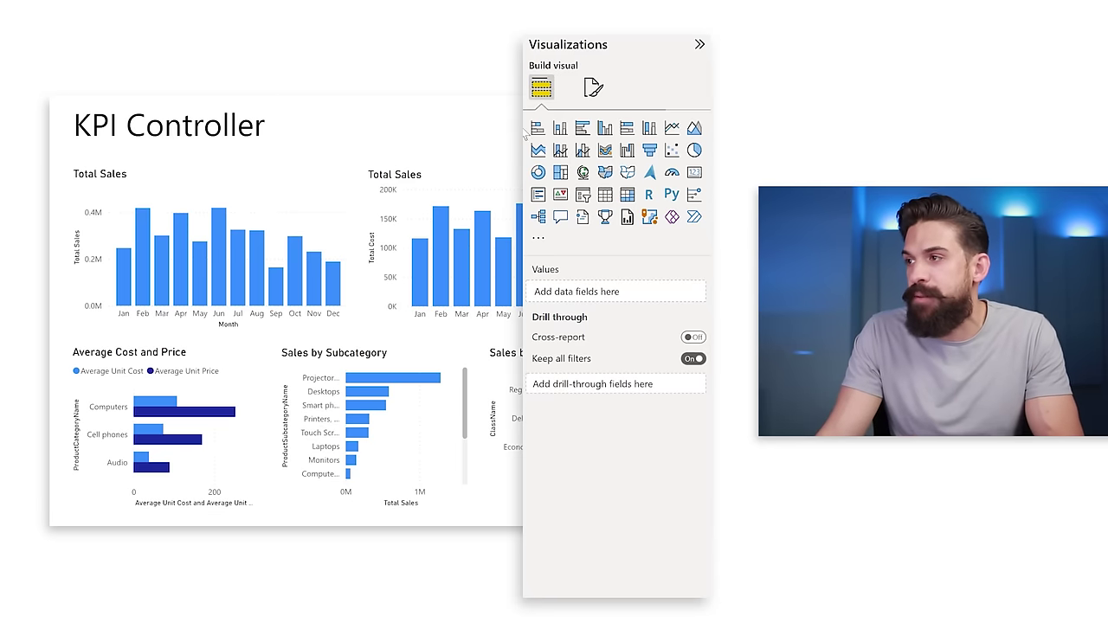
# Step: Change the report page's canvas to a custom size with a height of 1200 px and a width of 1000 px
pyautogui.click(594, 95)
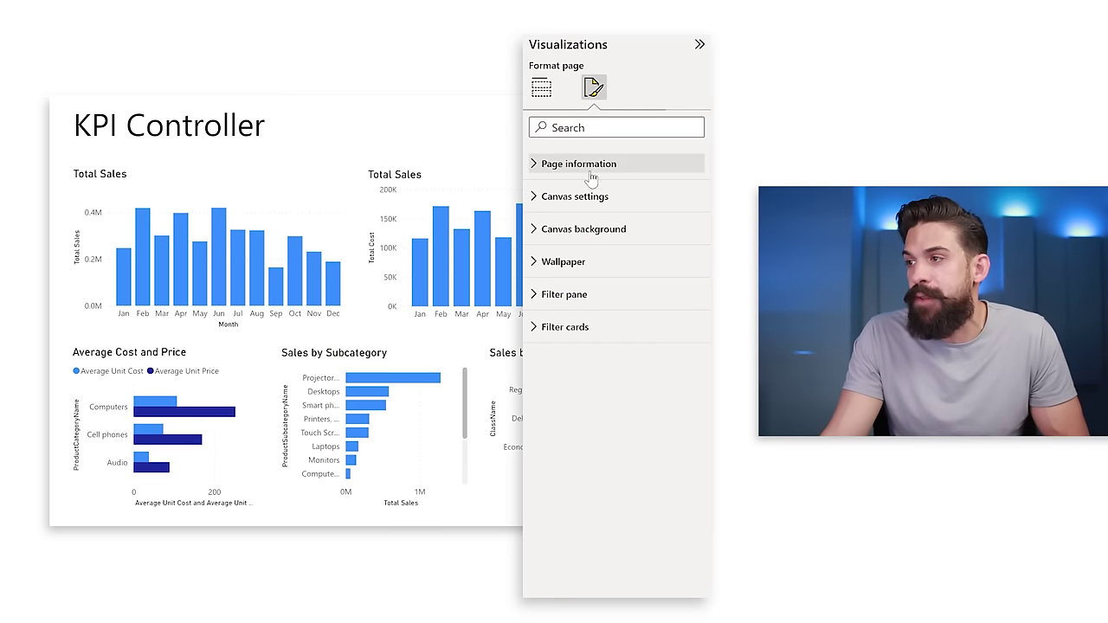
pyautogui.click(592, 197)
pyautogui.click(593, 245)
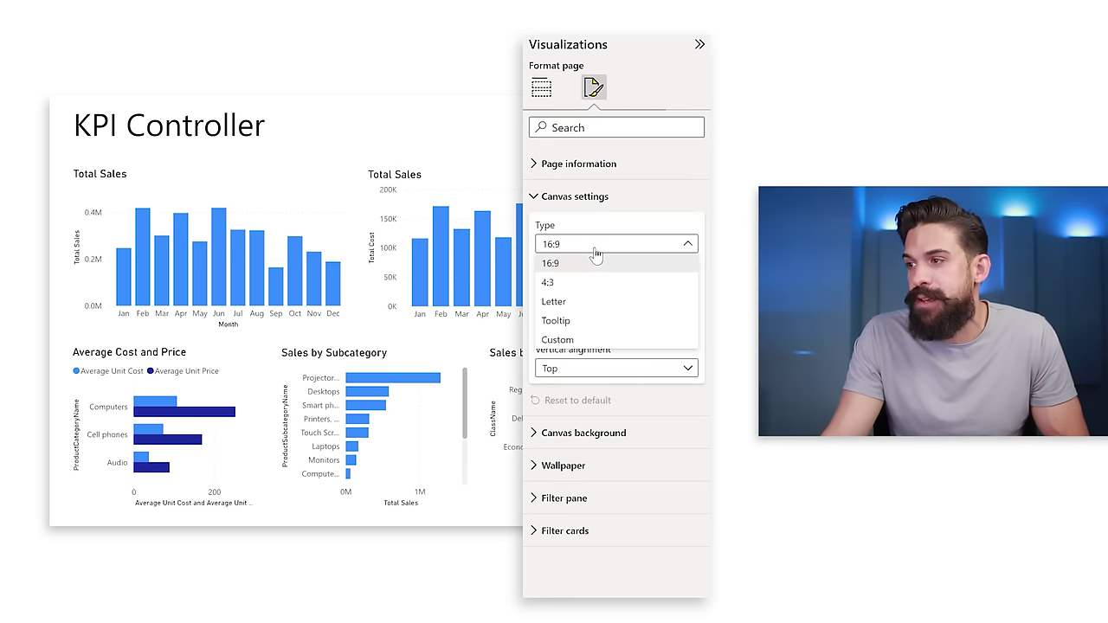
pyautogui.click(588, 341)
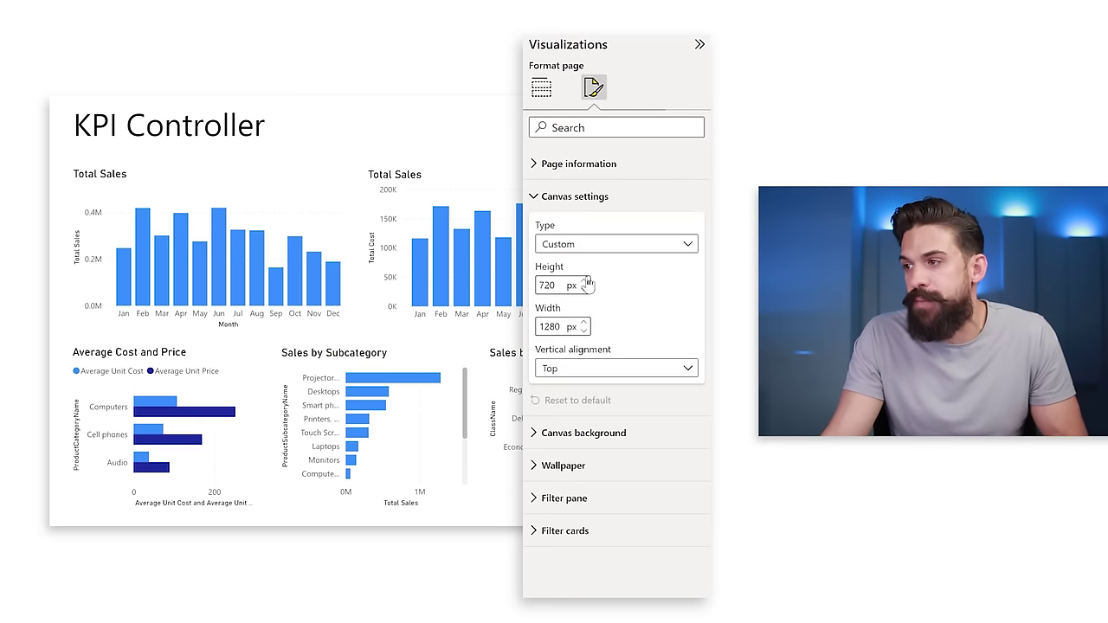
pyautogui.press('BackSpace')
pyautogui.press('BackSpace')
pyautogui.press('BackSpace')
pyautogui.write('120')
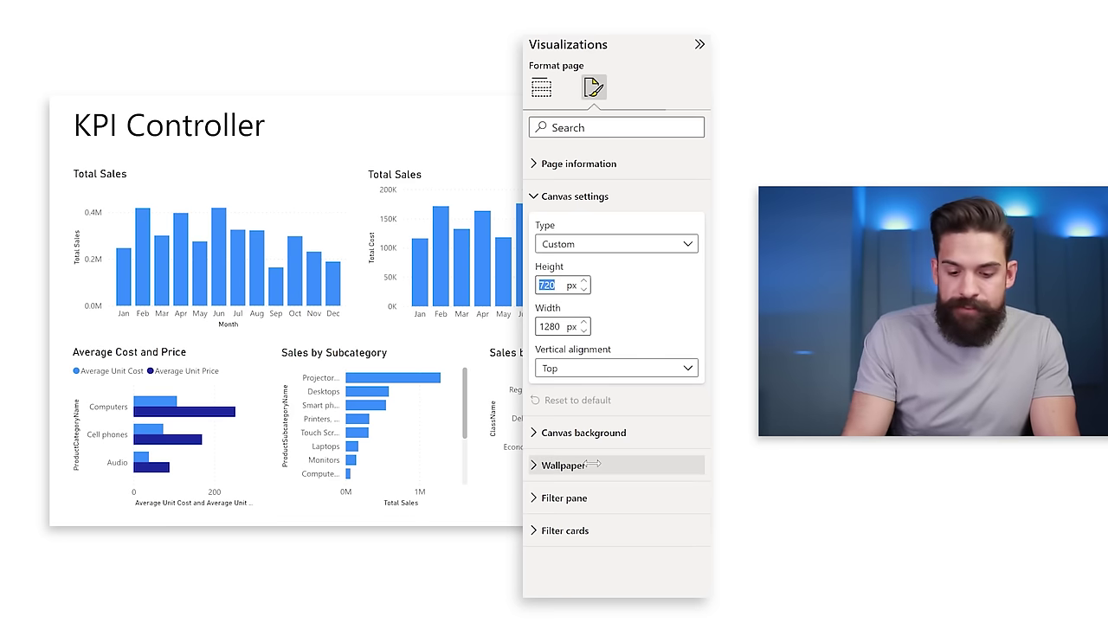
pyautogui.write('0')
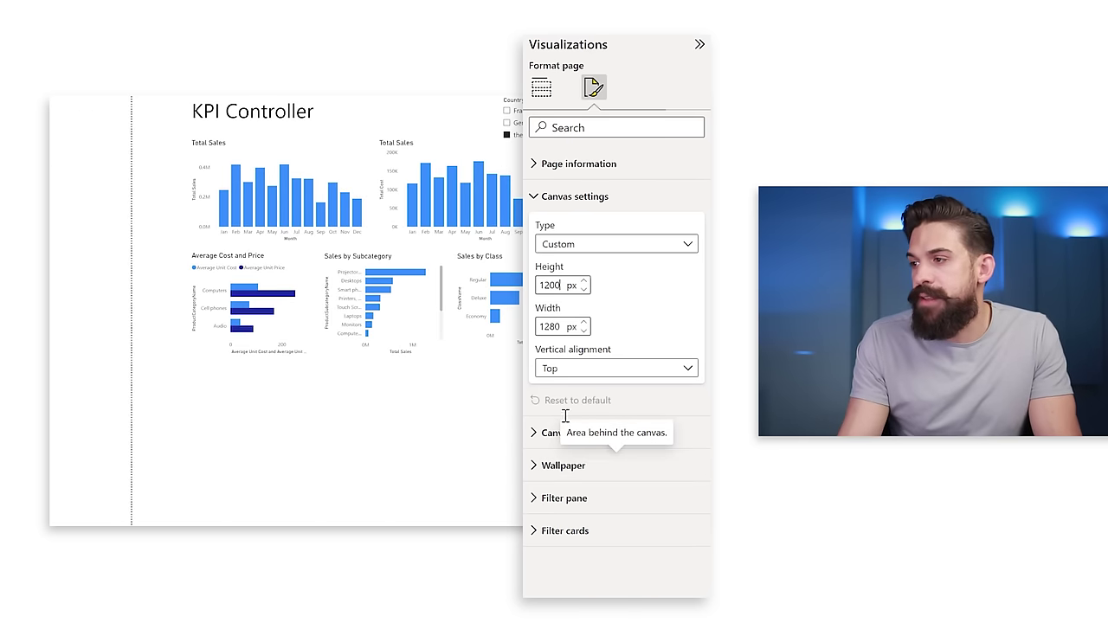
pyautogui.doubleClick(562, 326)
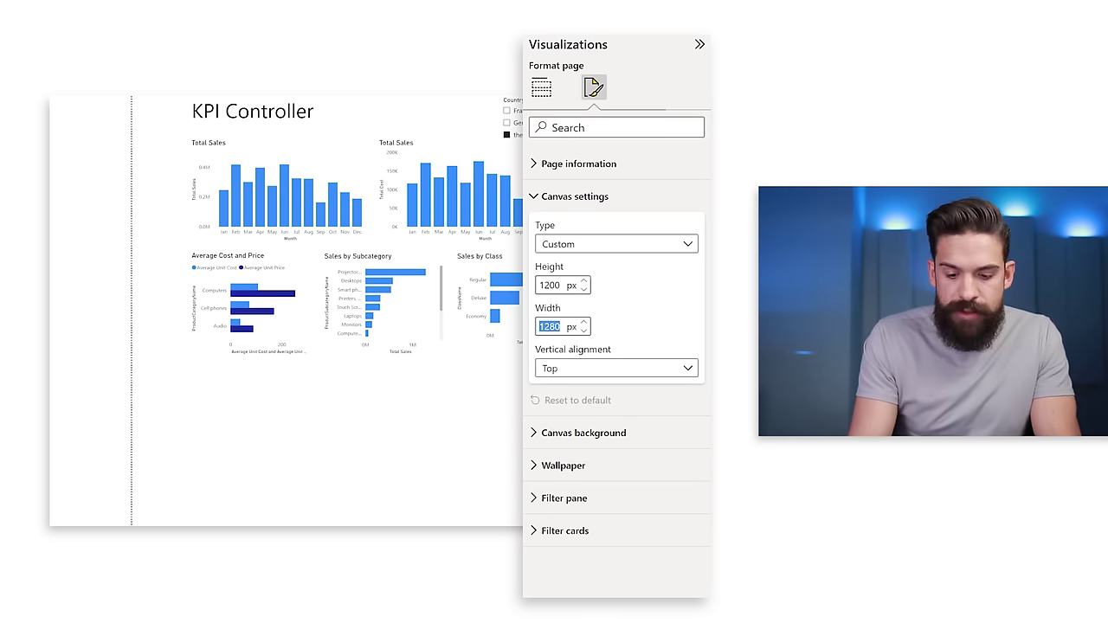
pyautogui.write('1000')
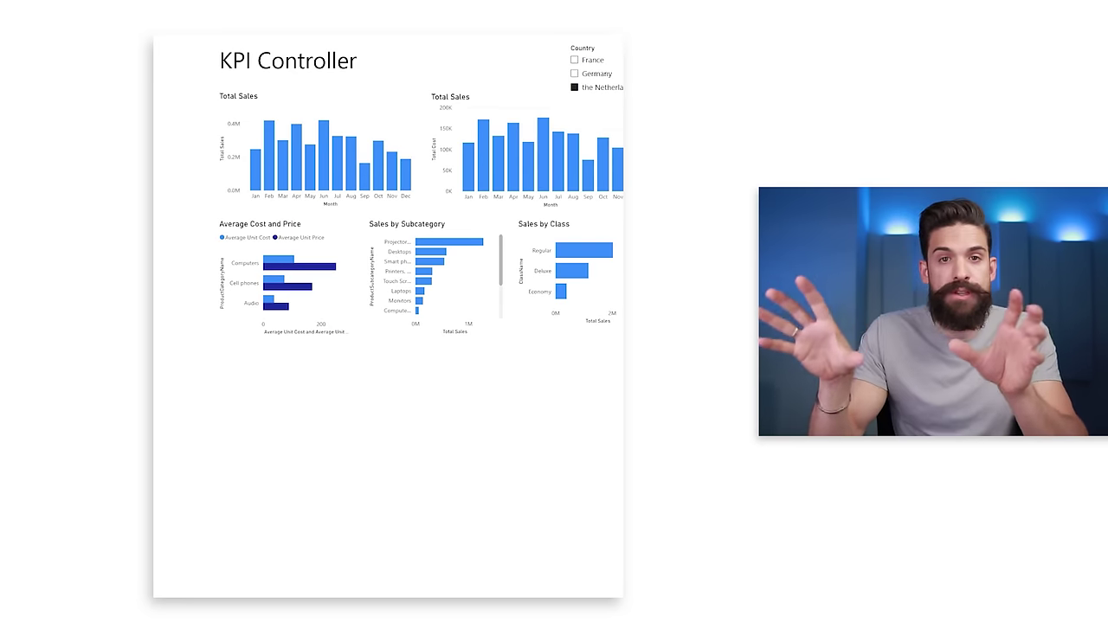
# Step: Give the canvas background a light grey theme color and set its transparency to 0%
pyautogui.click(563, 437)
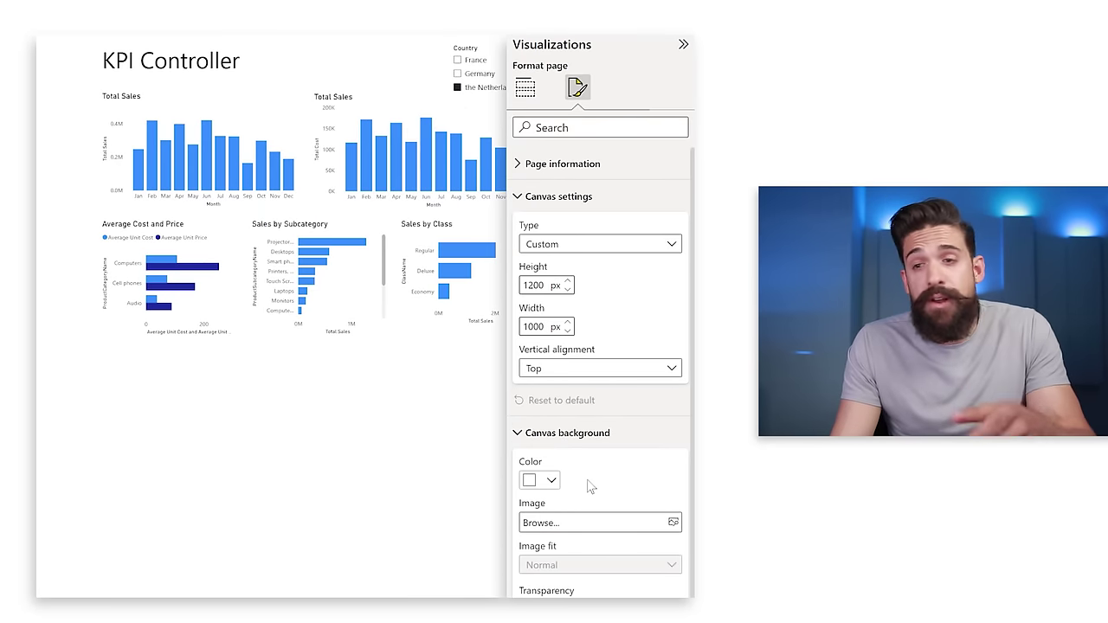
pyautogui.click(535, 481)
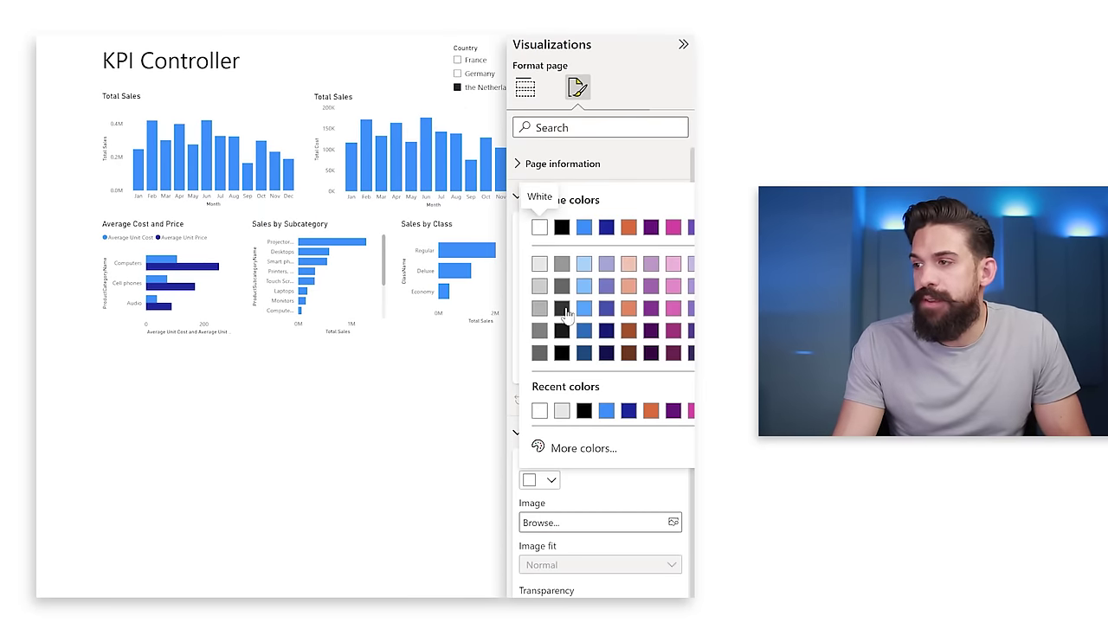
pyautogui.scroll(-3, 650, 566)
pyautogui.moveTo(631, 505); pyautogui.dragTo(570, 505)
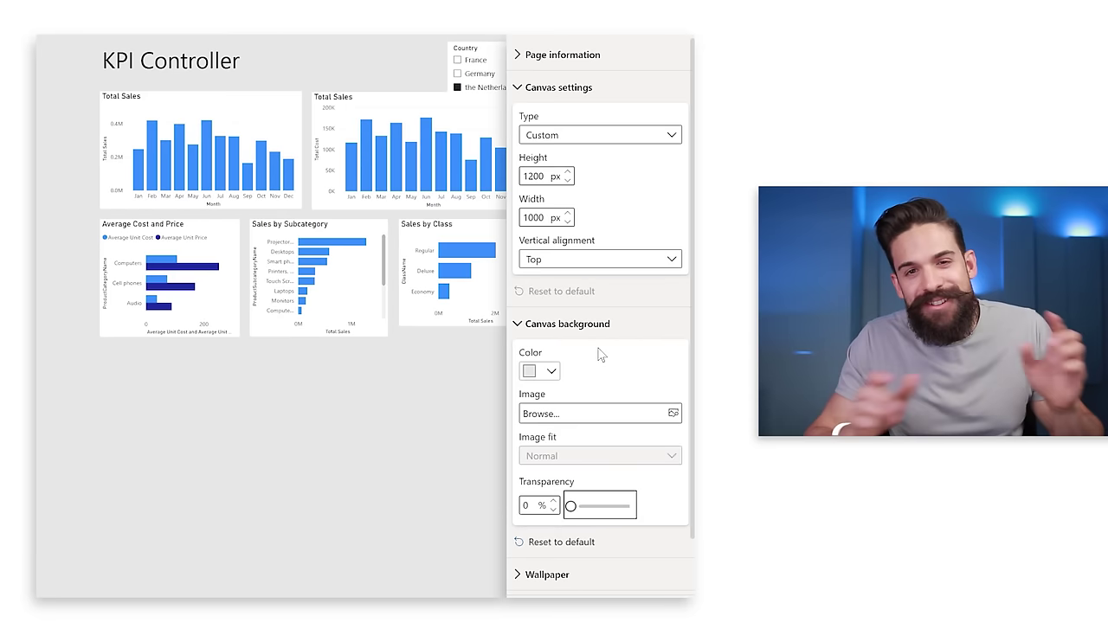
# Step: Set the canvas background to a custom color with red 240, green 243 and blue 247
pyautogui.click(552, 374)
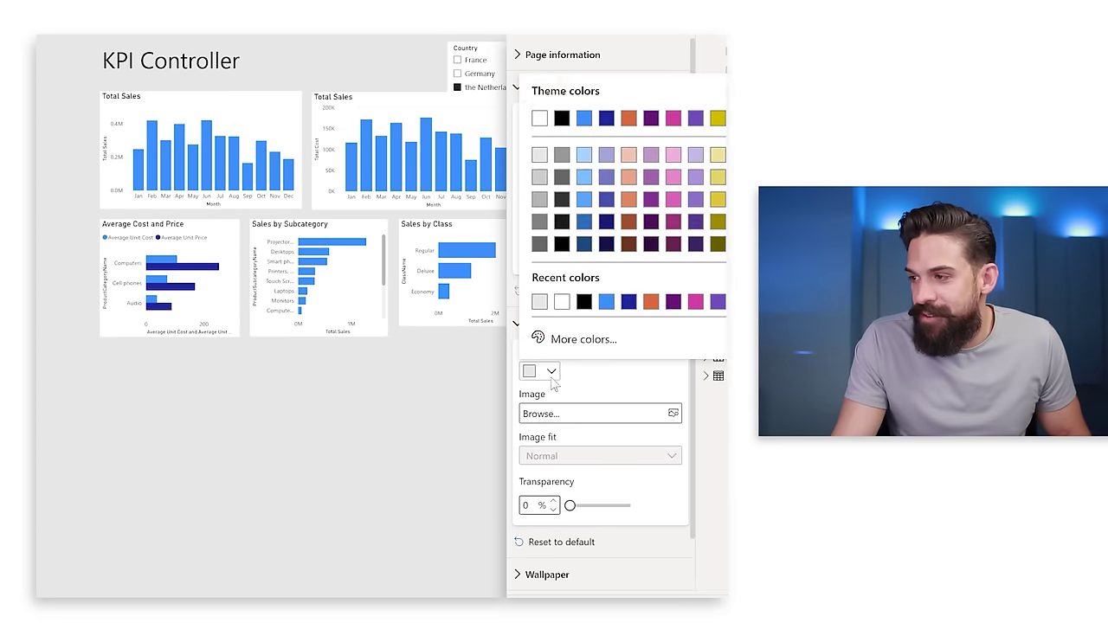
pyautogui.click(563, 342)
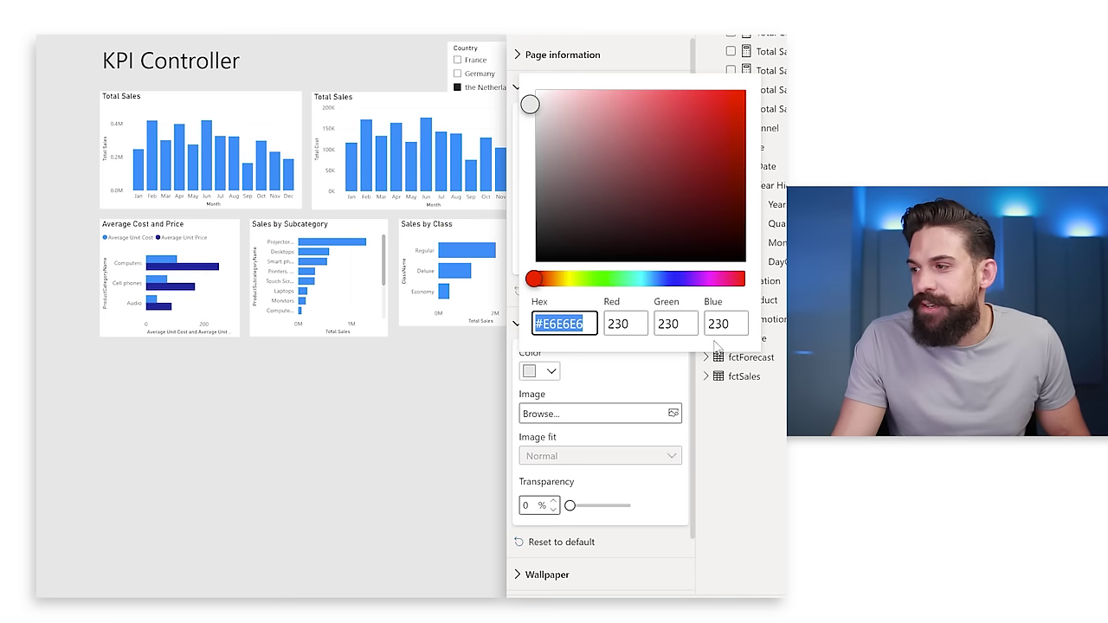
pyautogui.click(620, 322)
pyautogui.doubleClick(620, 322)
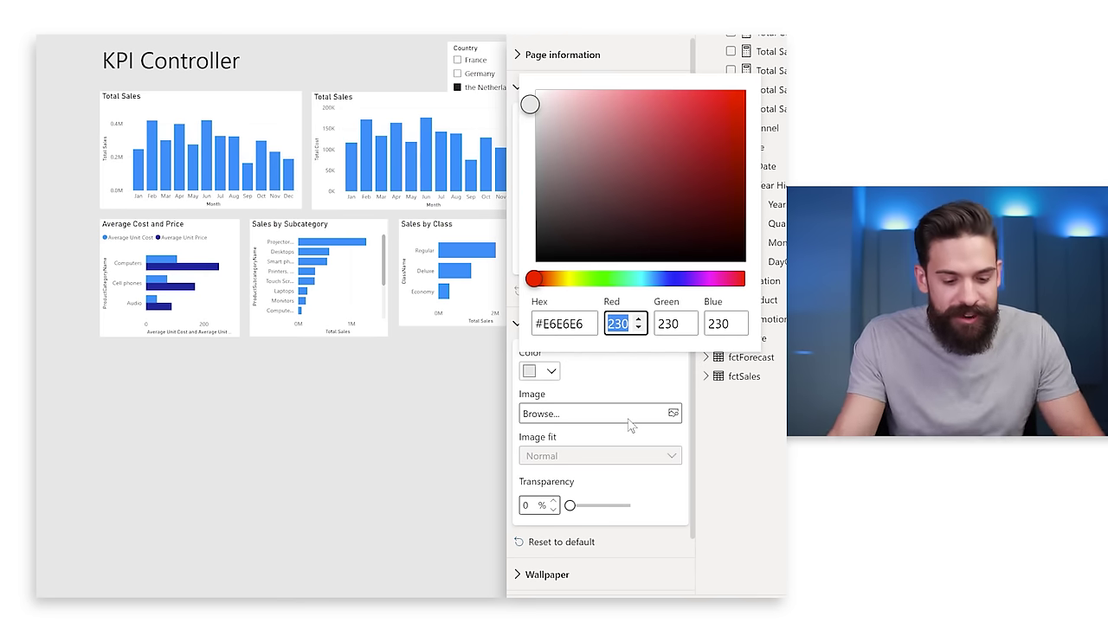
pyautogui.write('240')
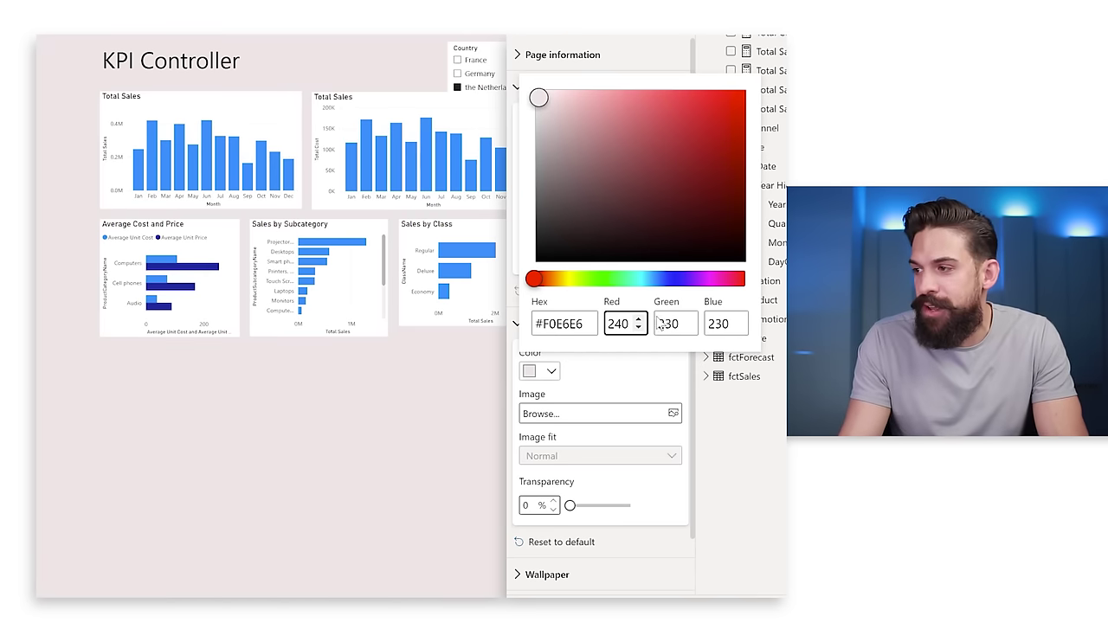
pyautogui.doubleClick(672, 322)
pyautogui.write('243')
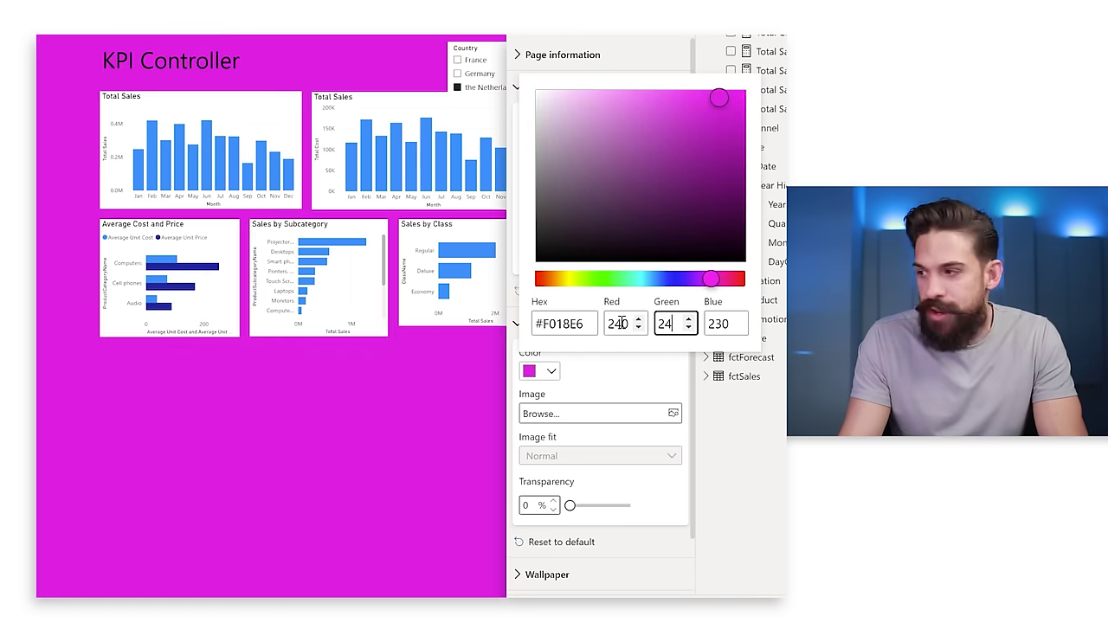
pyautogui.doubleClick(723, 322)
pyautogui.write('247')
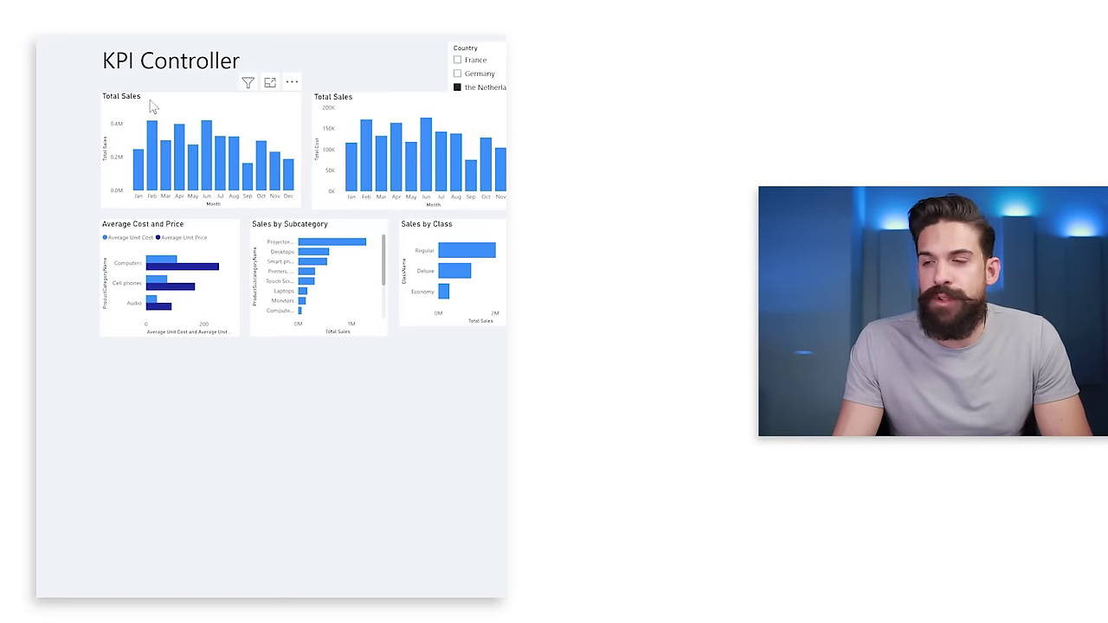
# Step: Retitle the second Total Sales chart, which plots cost by month, as Total Cost and move it to the empty area below the other charts
pyautogui.click(399, 105)
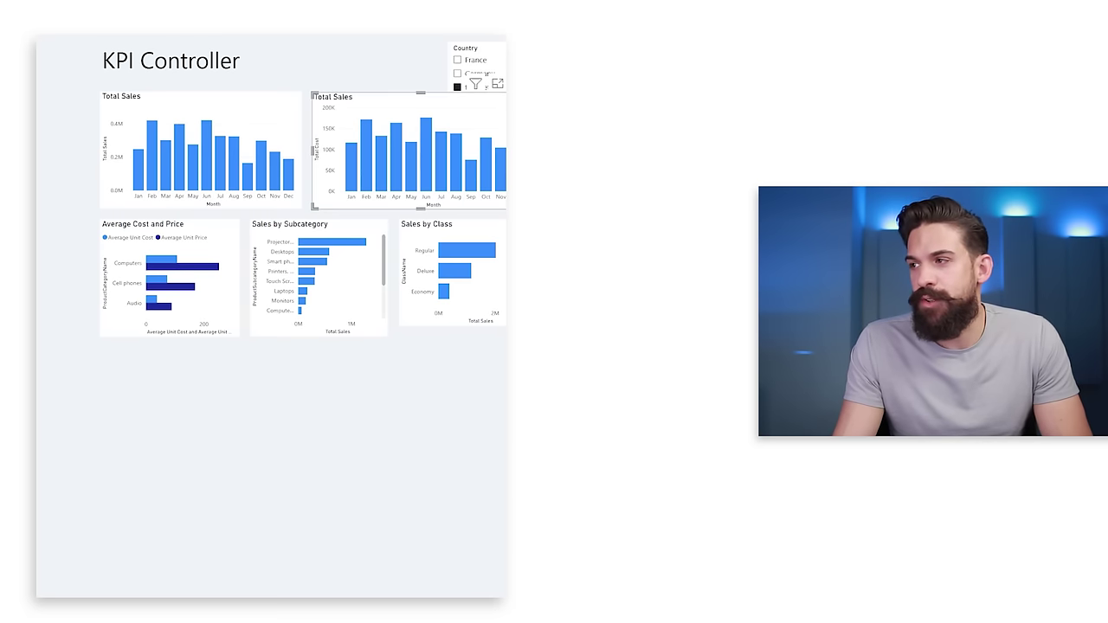
pyautogui.click(579, 87)
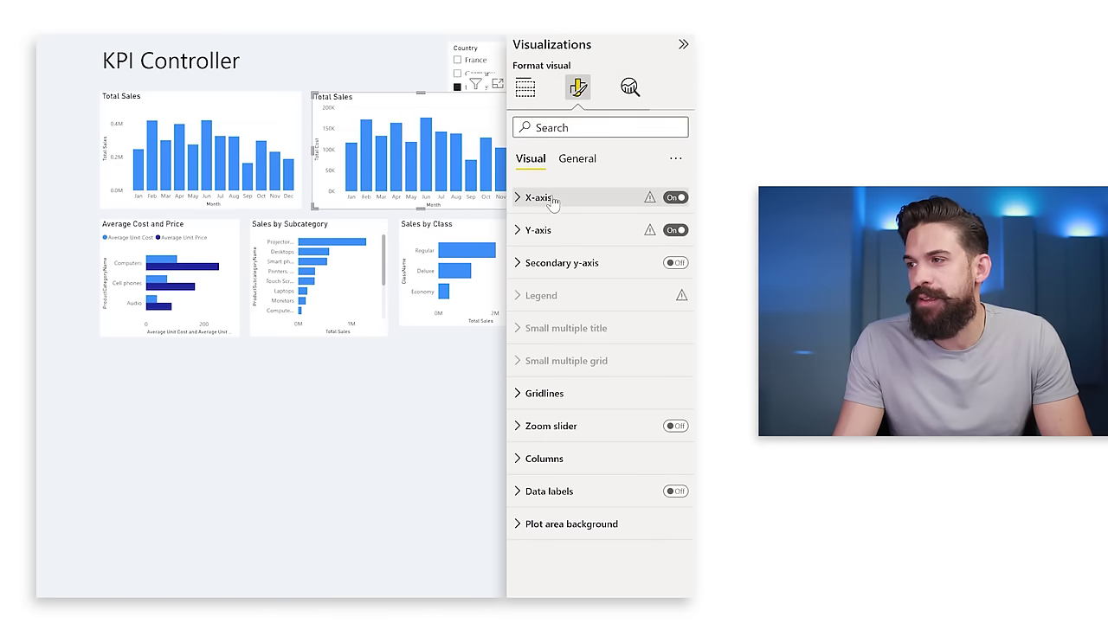
pyautogui.click(576, 160)
pyautogui.click(537, 229)
pyautogui.doubleClick(558, 278)
pyautogui.write('Cos')
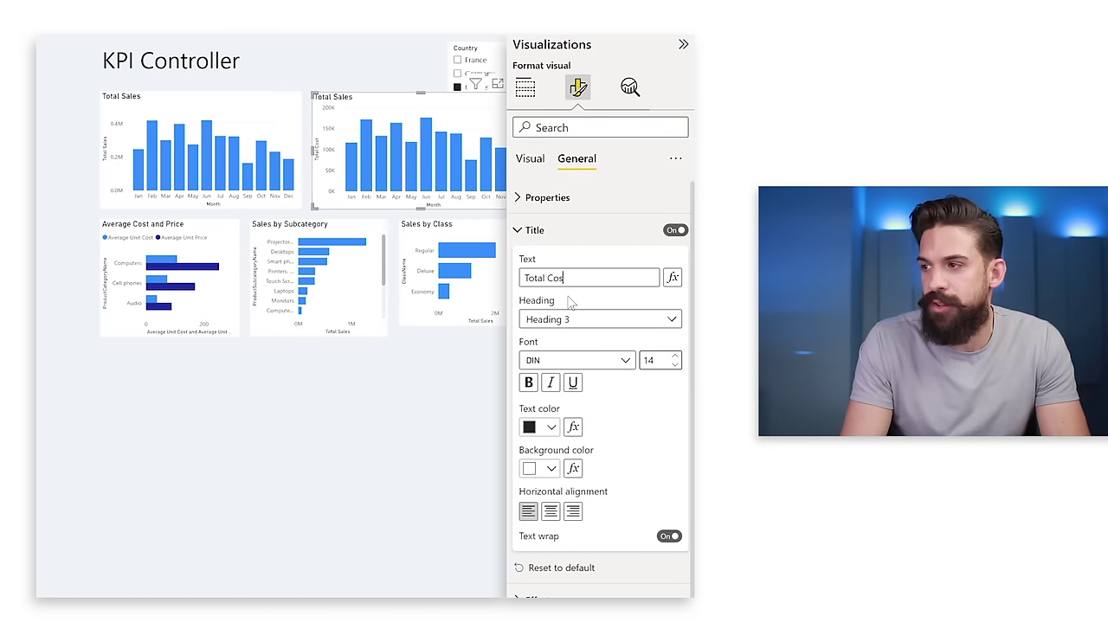
pyautogui.moveTo(438, 110); pyautogui.dragTo(225, 443)
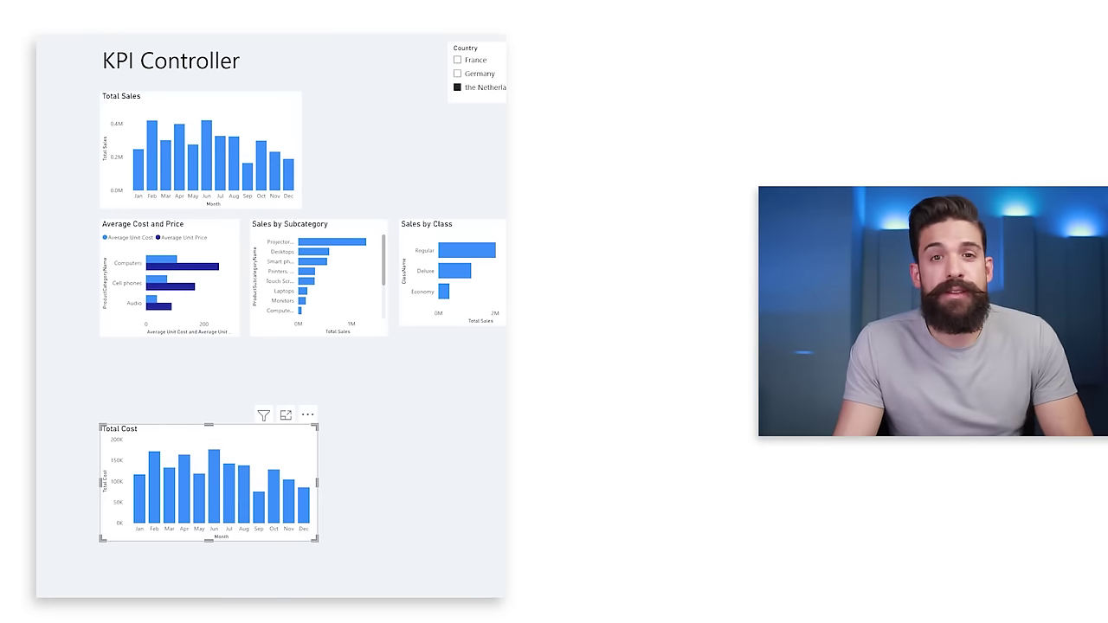
# Step: Widen the Total Sales chart across the page and give it an exact height of 200 and width of 800
pyautogui.click(232, 106)
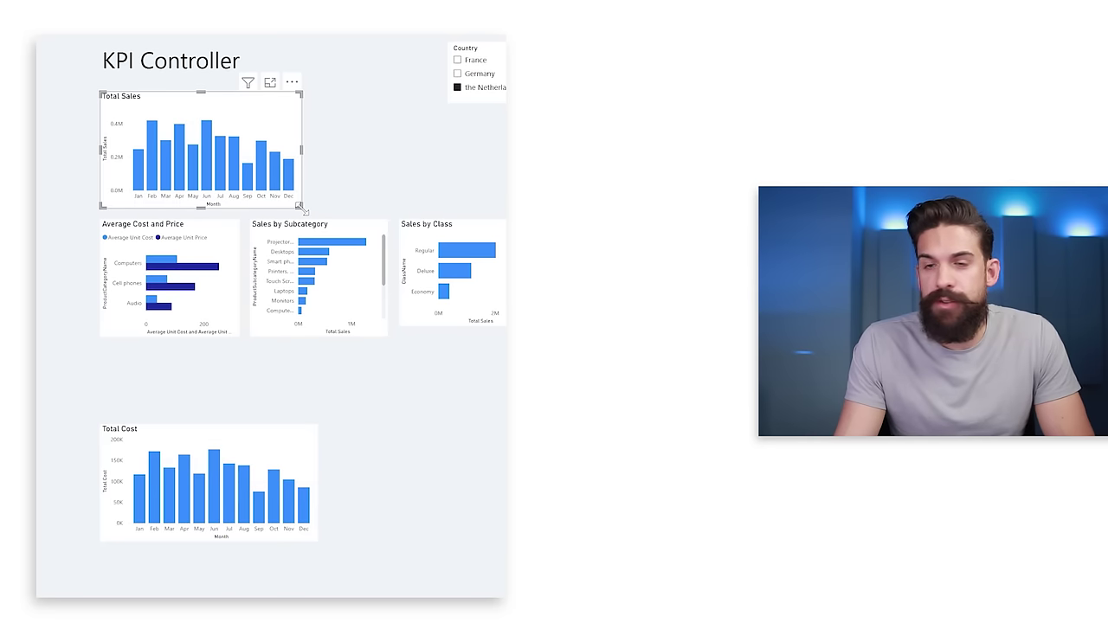
pyautogui.moveTo(302, 210); pyautogui.dragTo(482, 207)
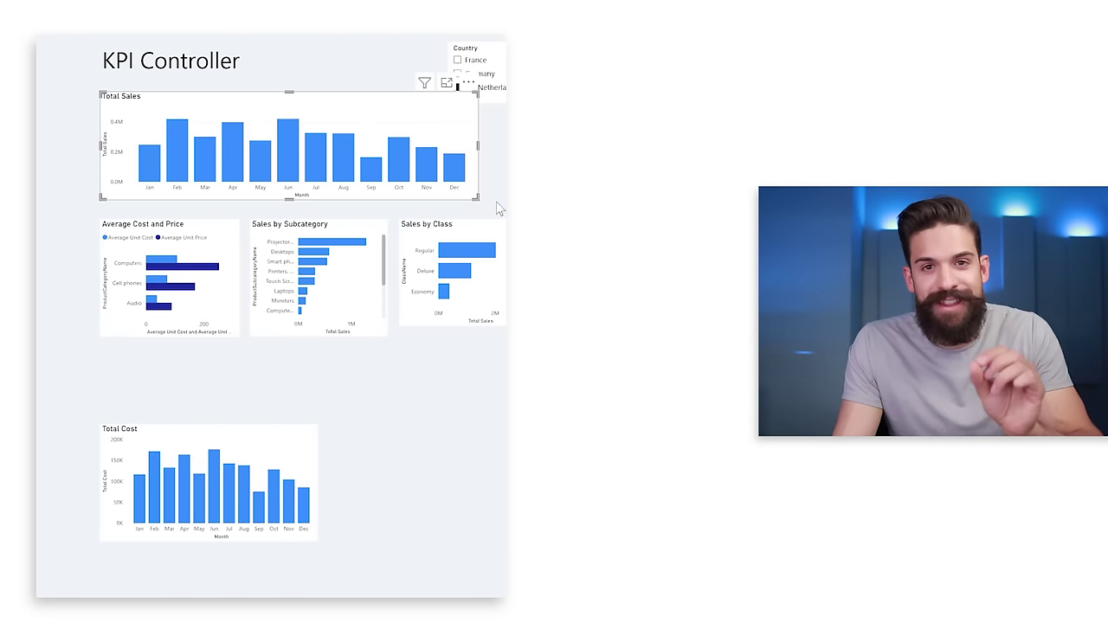
pyautogui.click(341, 114)
pyautogui.click(578, 90)
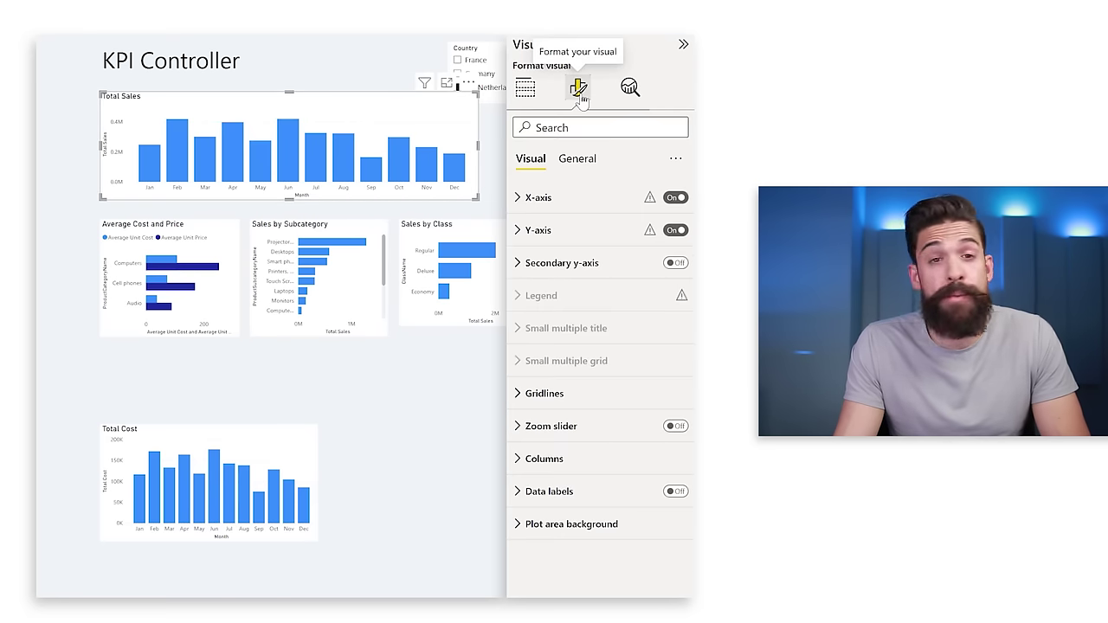
pyautogui.click(578, 159)
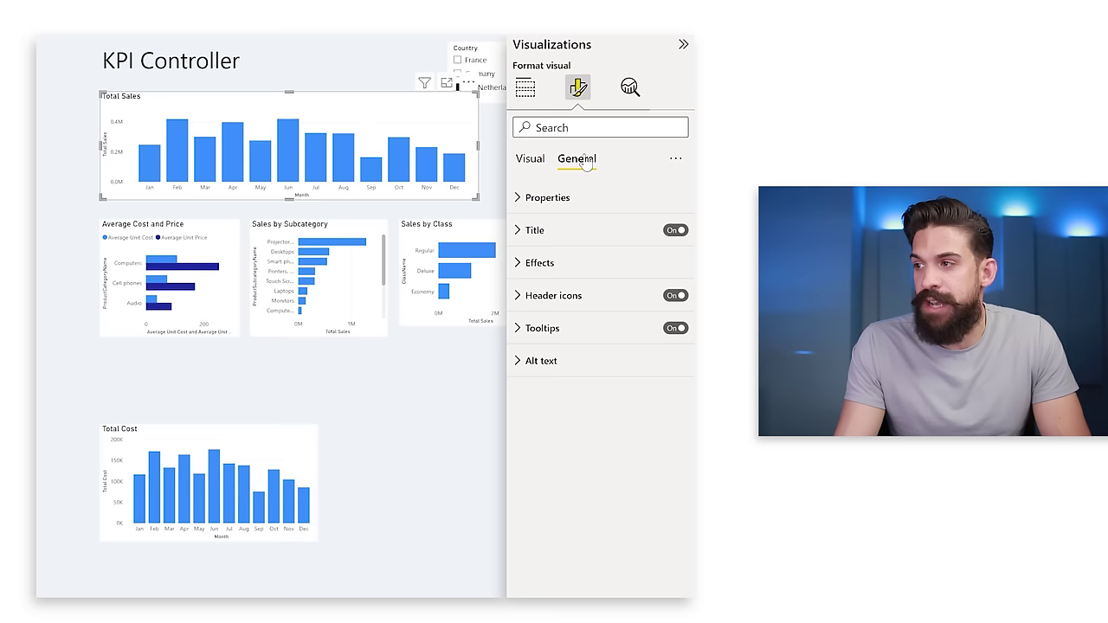
pyautogui.click(563, 201)
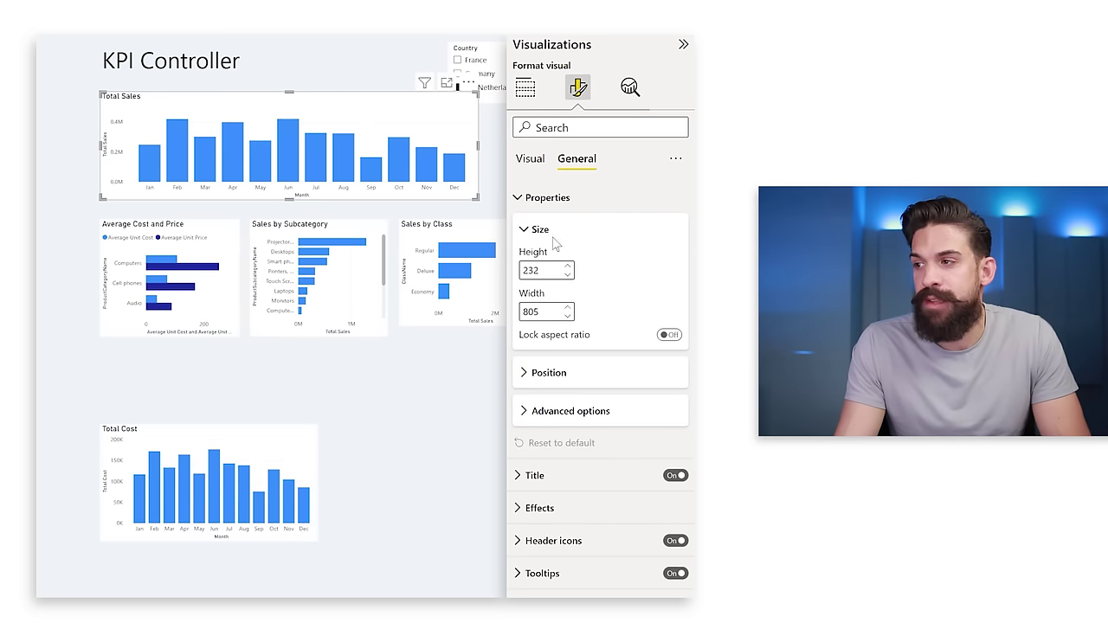
pyautogui.click(543, 373)
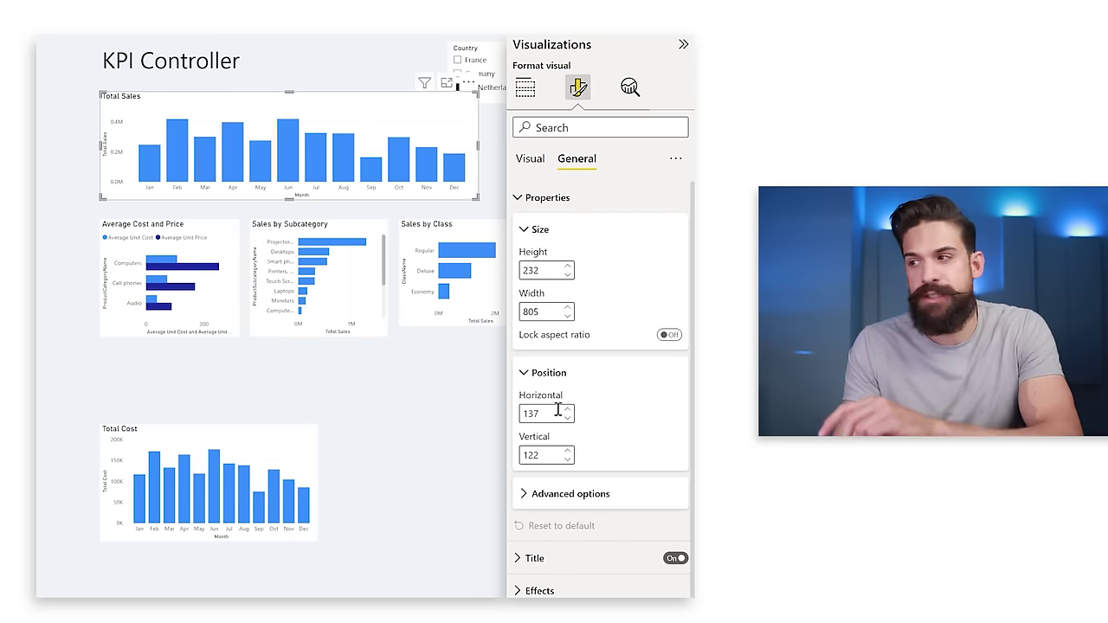
pyautogui.doubleClick(531, 271)
pyautogui.write('200')
pyautogui.press('Return')
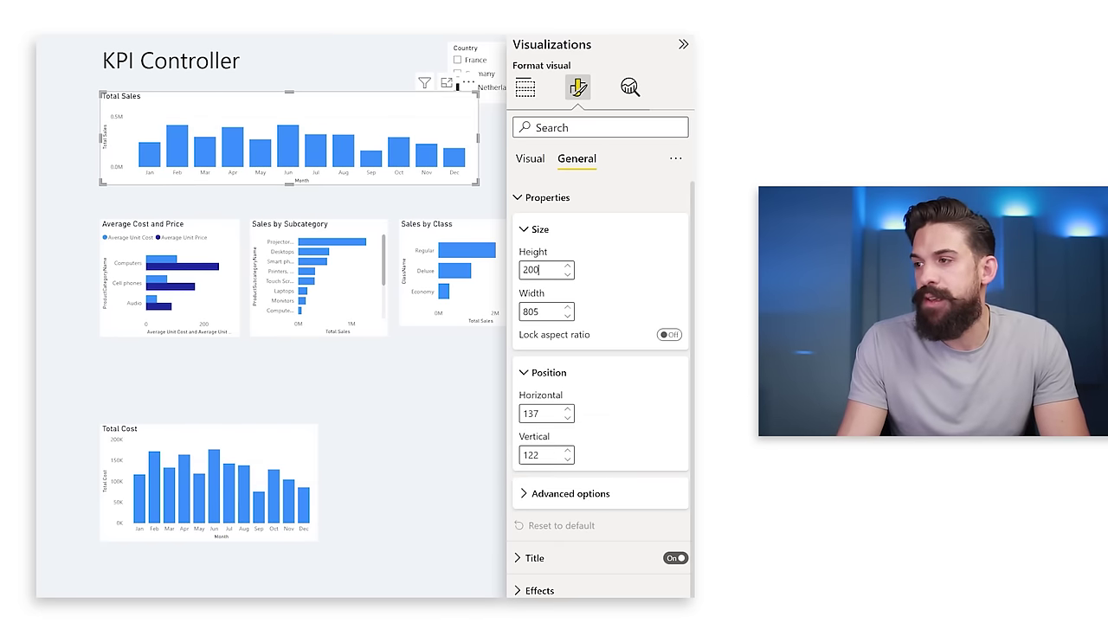
pyautogui.doubleClick(530, 311)
pyautogui.write('800')
pyautogui.press('Tab')
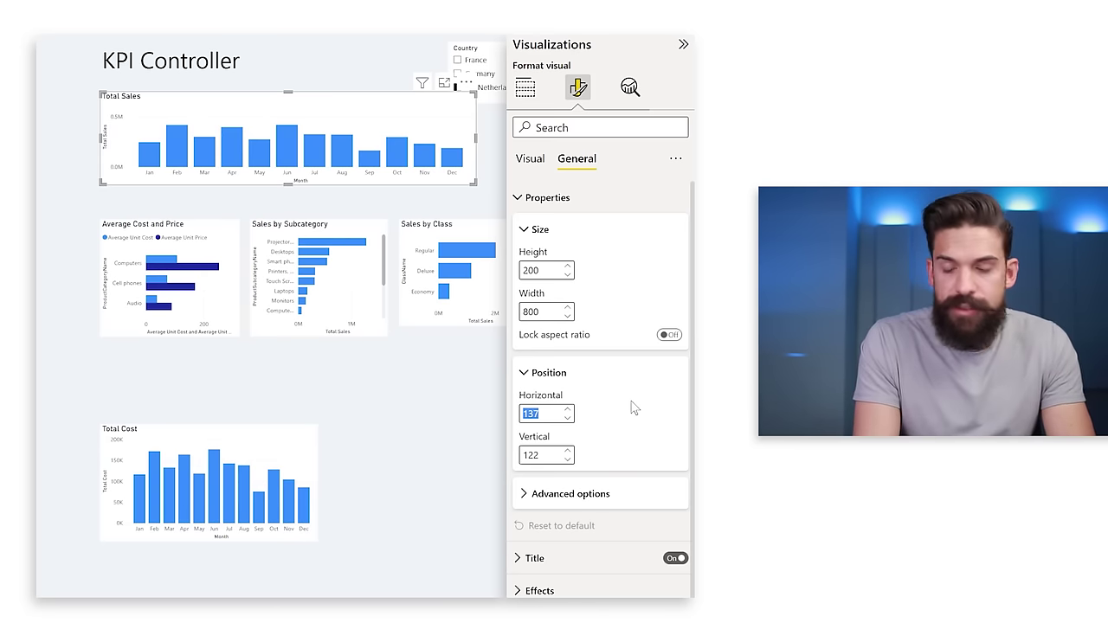
# Step: Position the Total Sales chart at horizontal 100 and vertical 150
pyautogui.write('100')
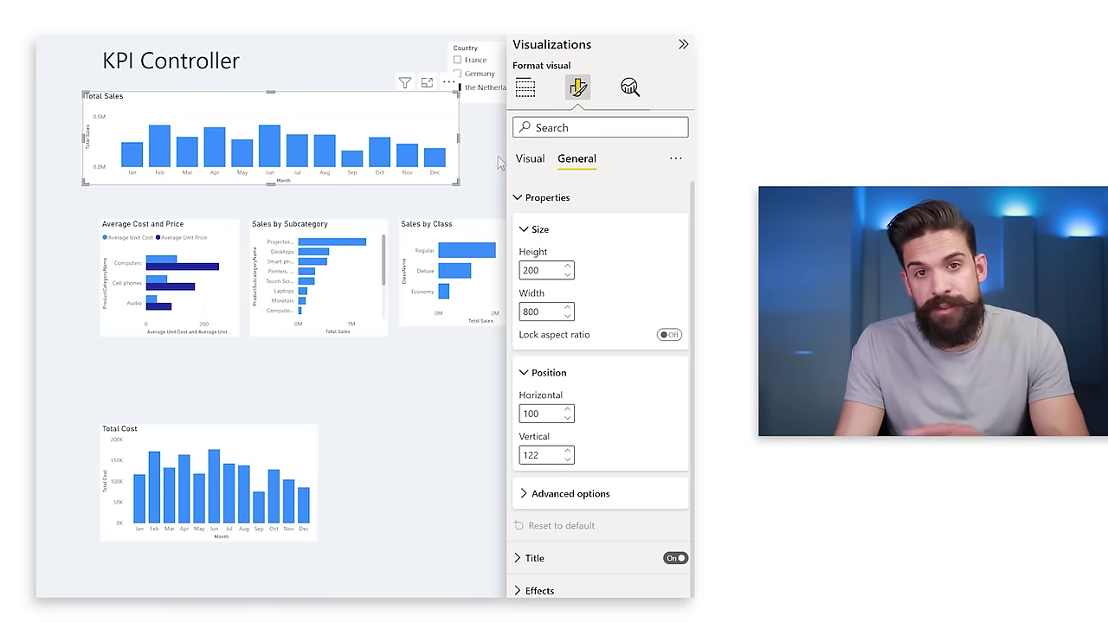
pyautogui.doubleClick(532, 456)
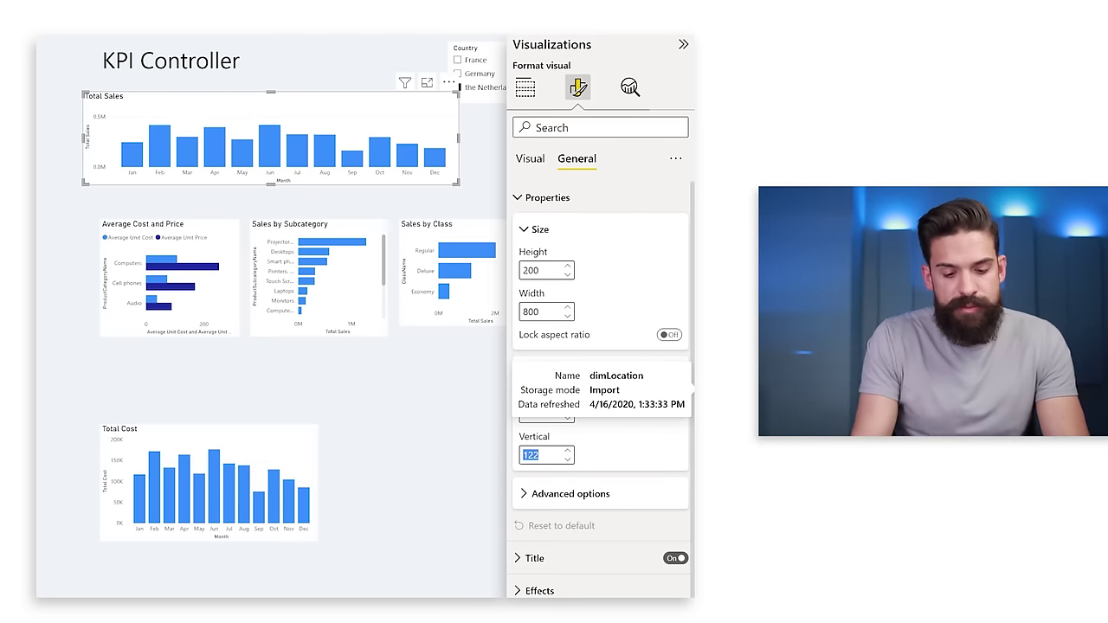
pyautogui.write('150')
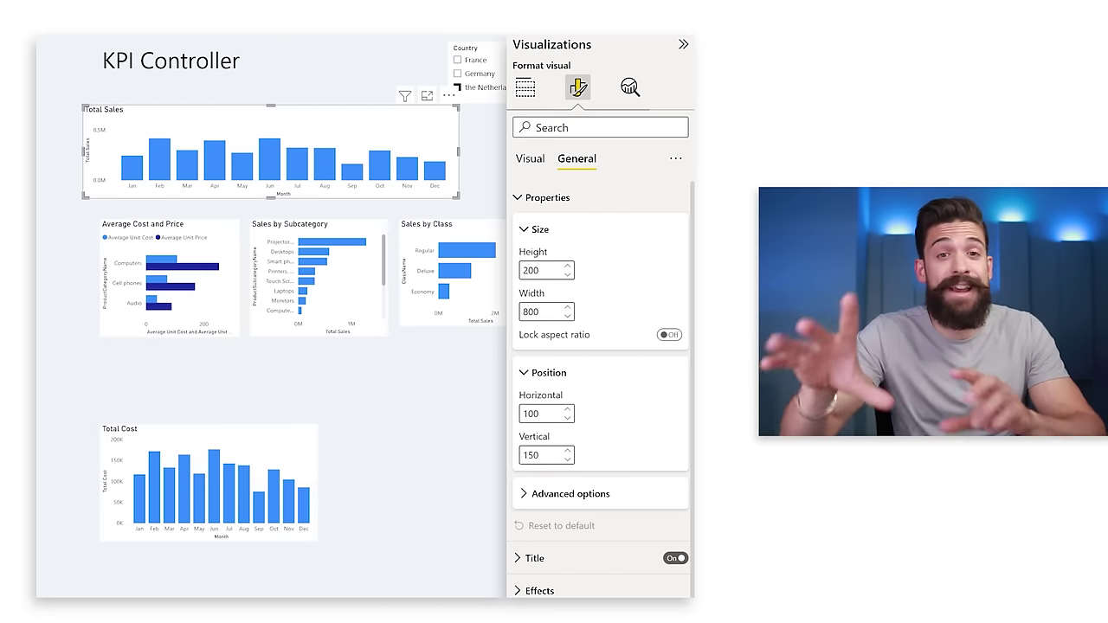
# Step: Position the Average Cost and Price chart at horizontal 100 and vertical 400
pyautogui.click(214, 238)
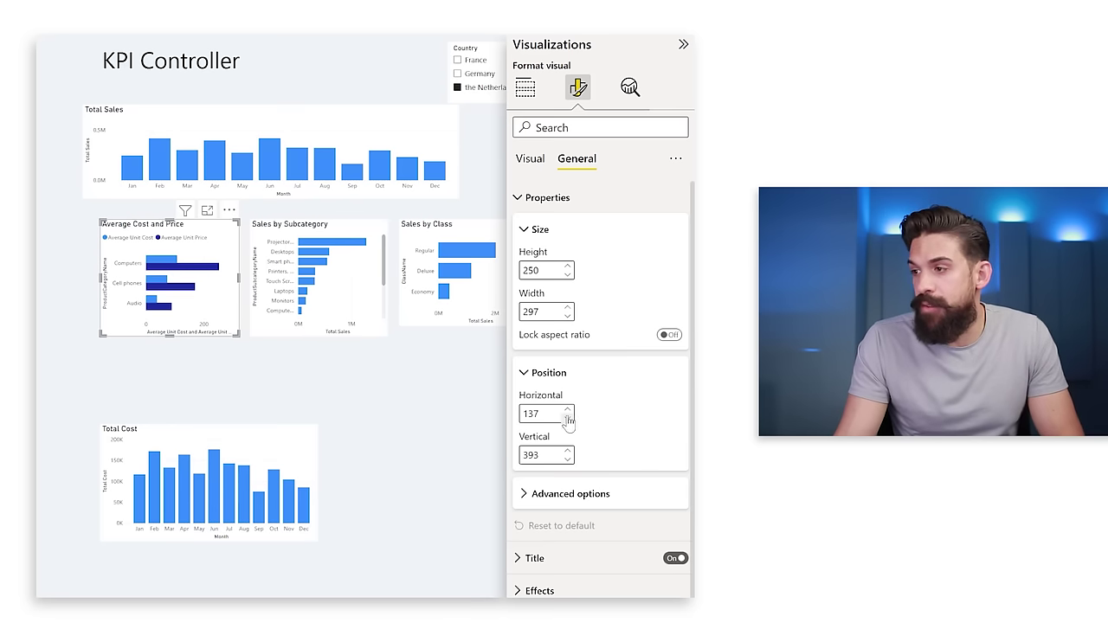
pyautogui.moveTo(558, 414); pyautogui.dragTo(511, 411)
pyautogui.write('1')
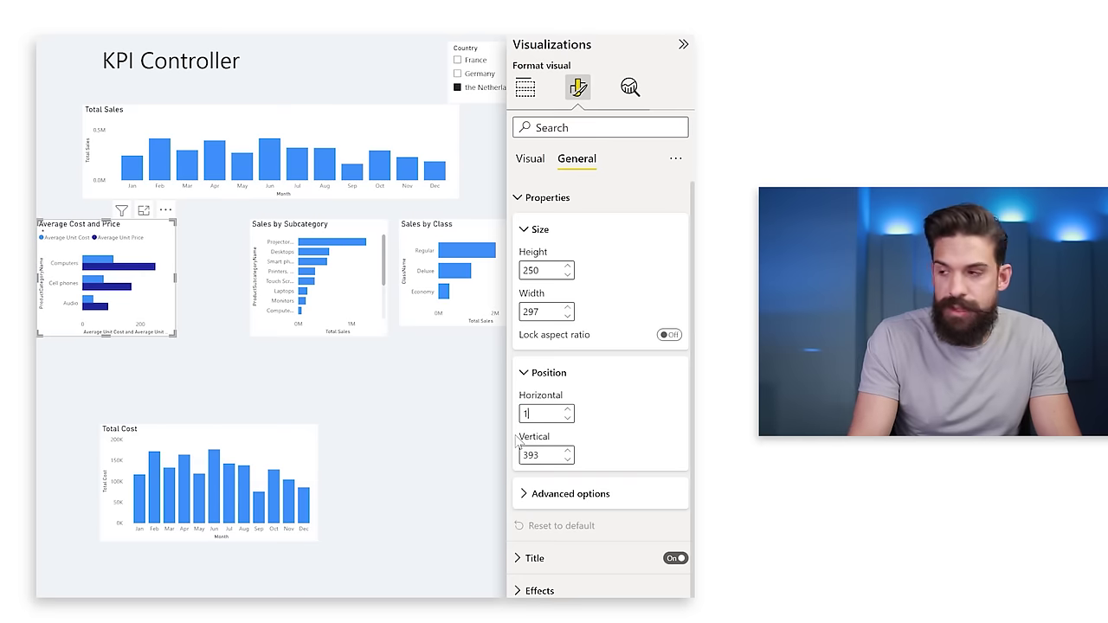
pyautogui.write('00')
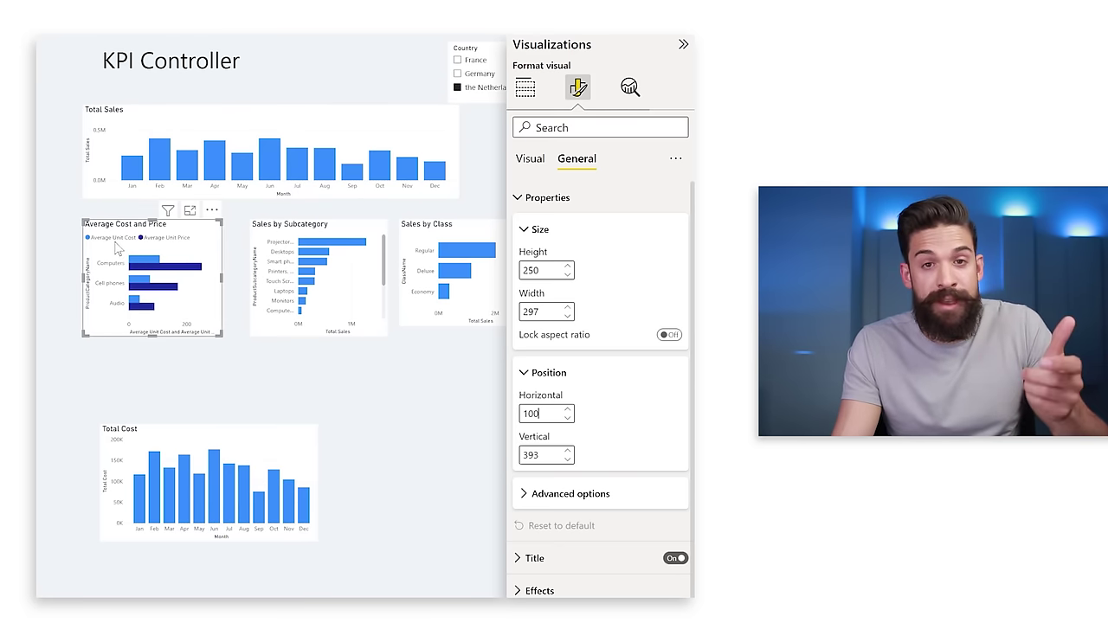
pyautogui.press('Tab')
pyautogui.write('400')
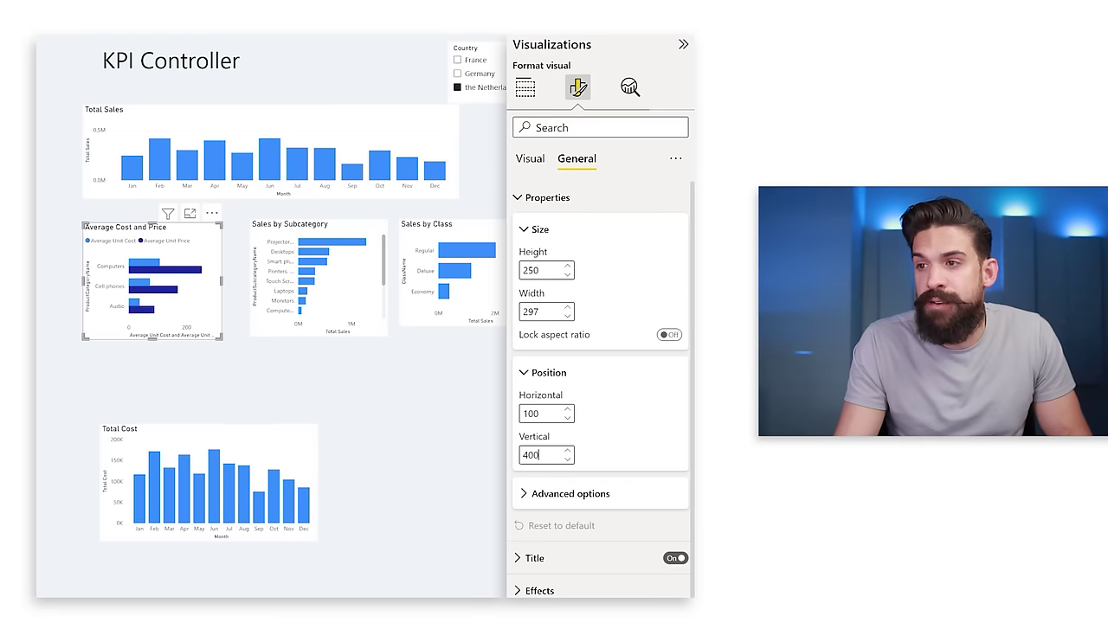
# Step: Move Sales by Class below Average Cost and Price, and align Sales by Subcategory with Total Sales' right edge, enlarged to about 453 high by 357 wide
pyautogui.moveTo(449, 240); pyautogui.dragTo(133, 369)
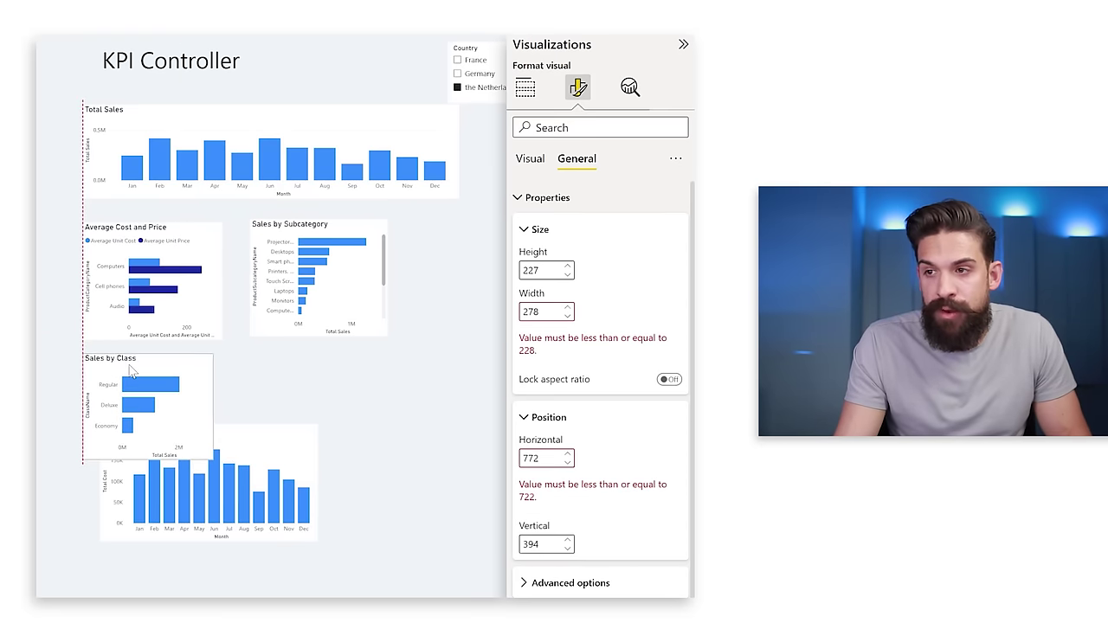
pyautogui.moveTo(338, 240); pyautogui.dragTo(388, 238)
pyautogui.moveTo(322, 335); pyautogui.dragTo(294, 435)
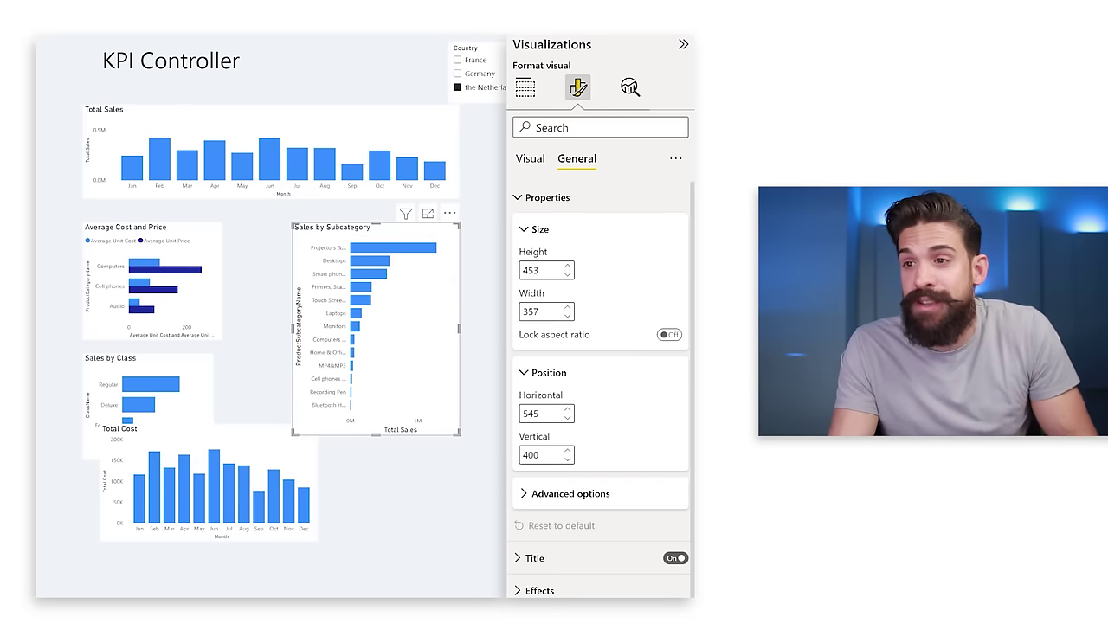
# Step: Set the Average Cost and Price chart to a width of 350 and a height of 230
pyautogui.click(207, 250)
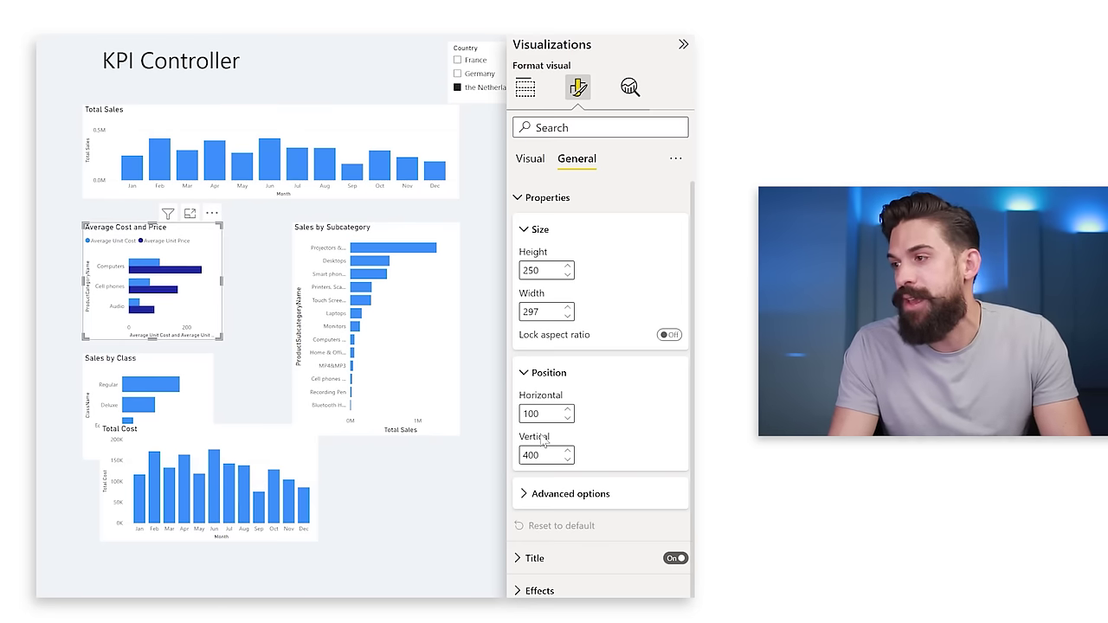
pyautogui.doubleClick(536, 312)
pyautogui.write('350')
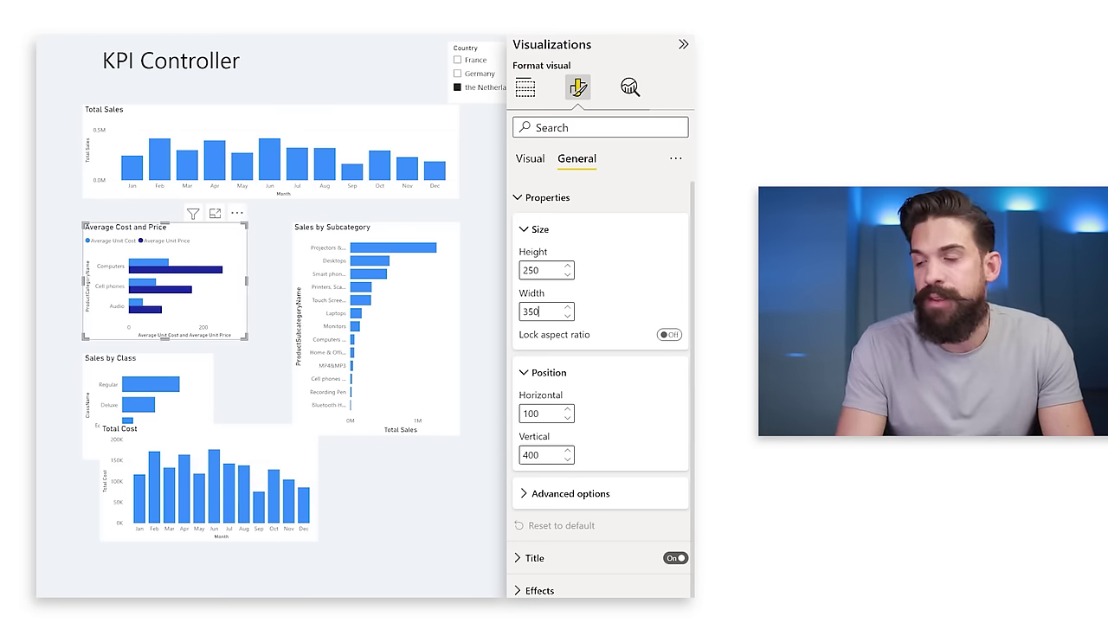
pyautogui.hotkey('shift', 'Tab')
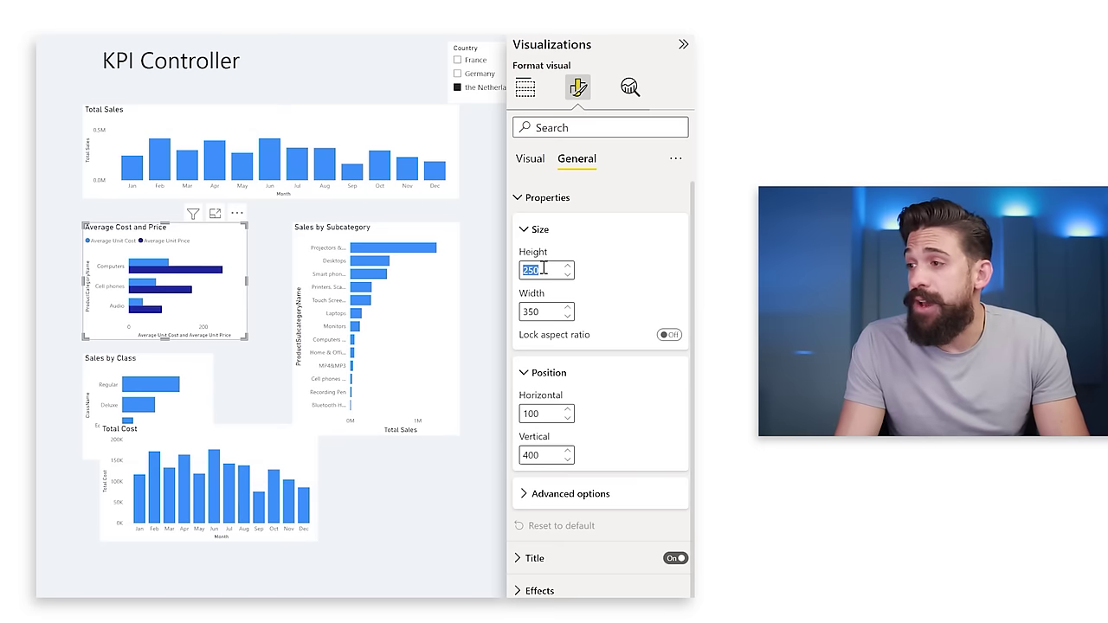
pyautogui.write('2')
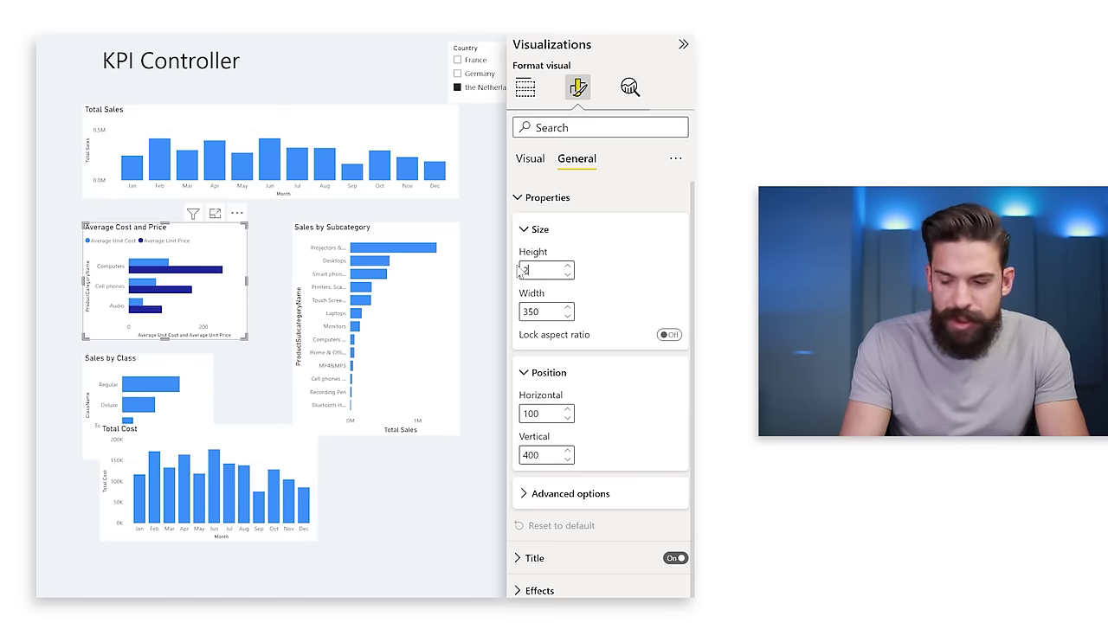
pyautogui.write('30')
pyautogui.press('Return')
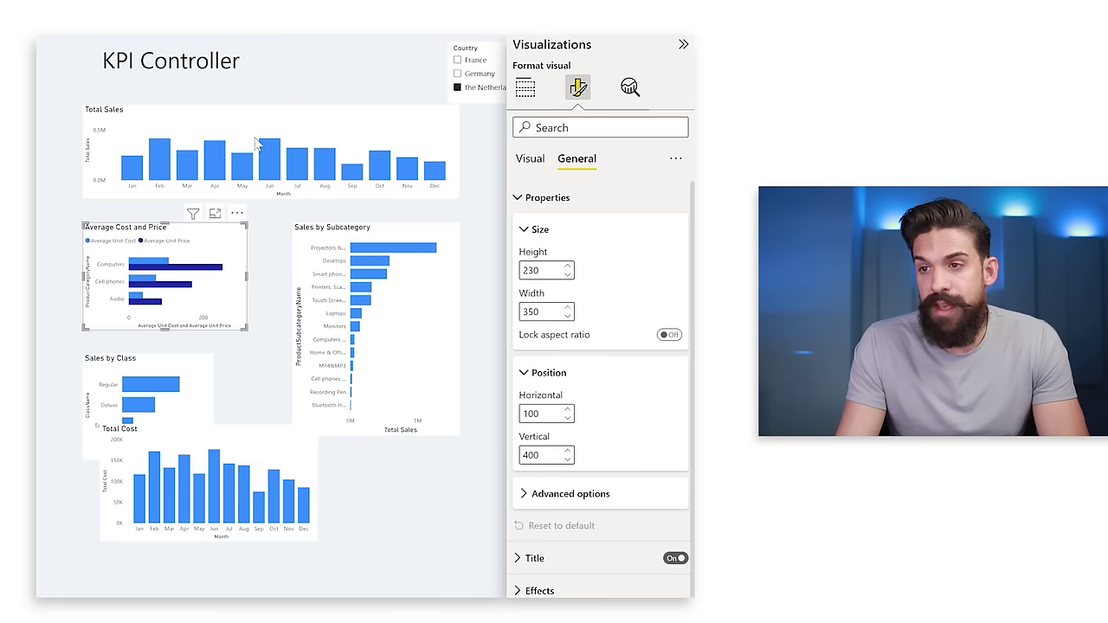
# Step: Set the Sales by Subcategory chart's width to 350 and its horizontal position to 550
pyautogui.click(373, 240)
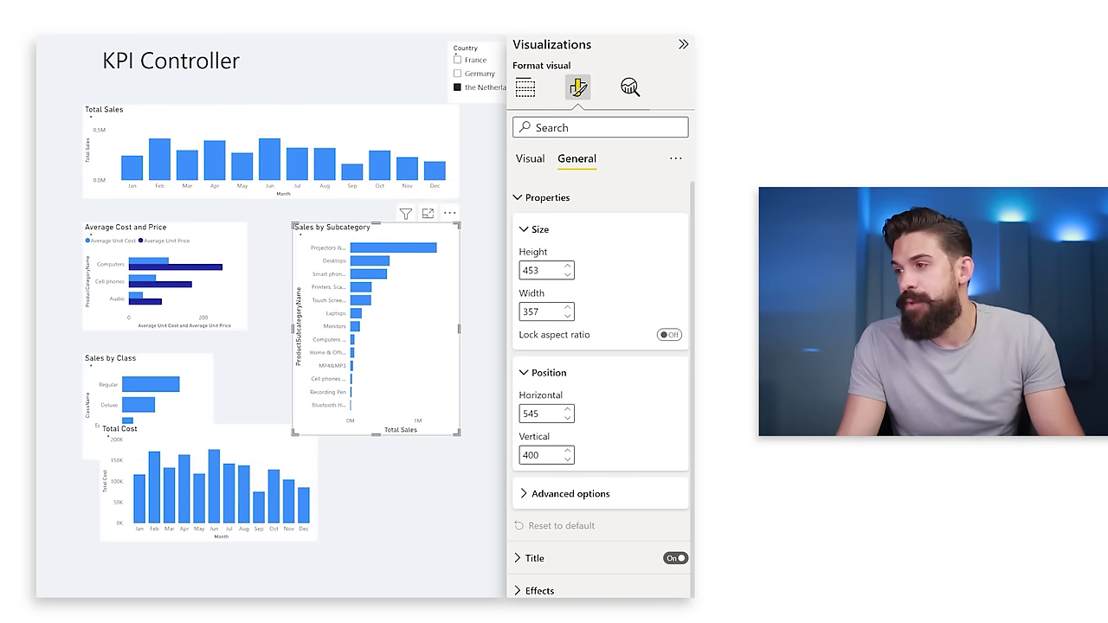
pyautogui.moveTo(558, 313); pyautogui.dragTo(520, 312)
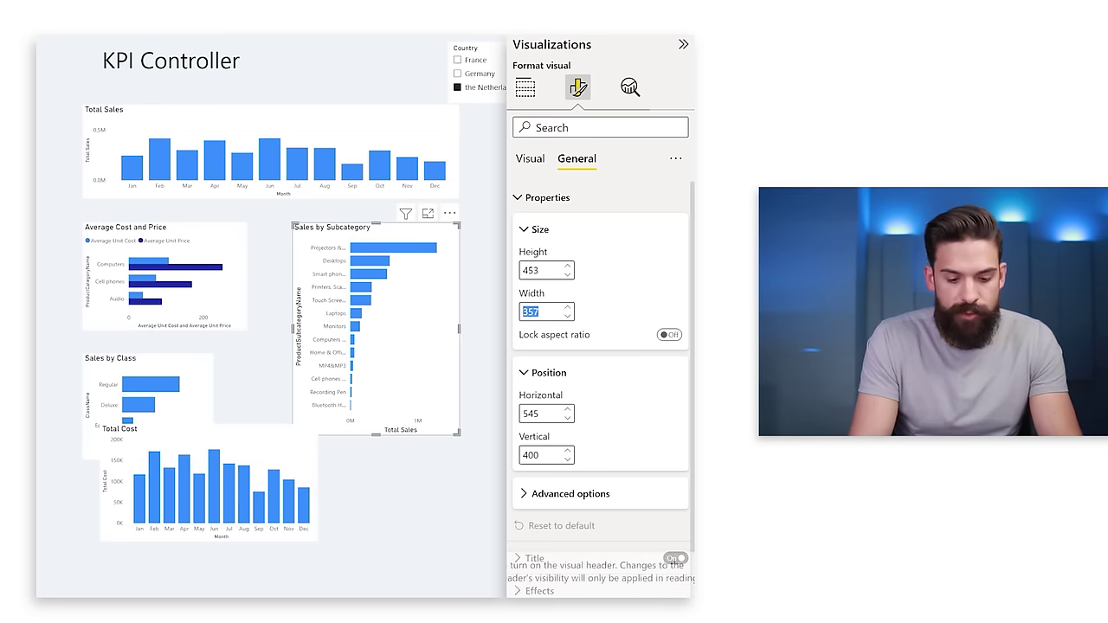
pyautogui.write('350')
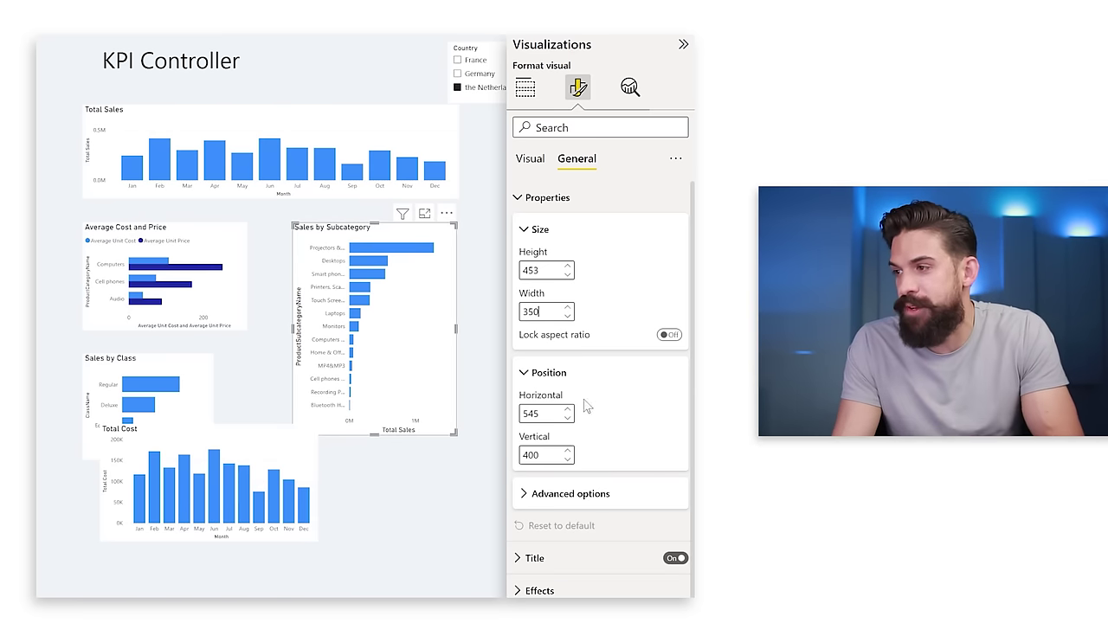
pyautogui.doubleClick(546, 417)
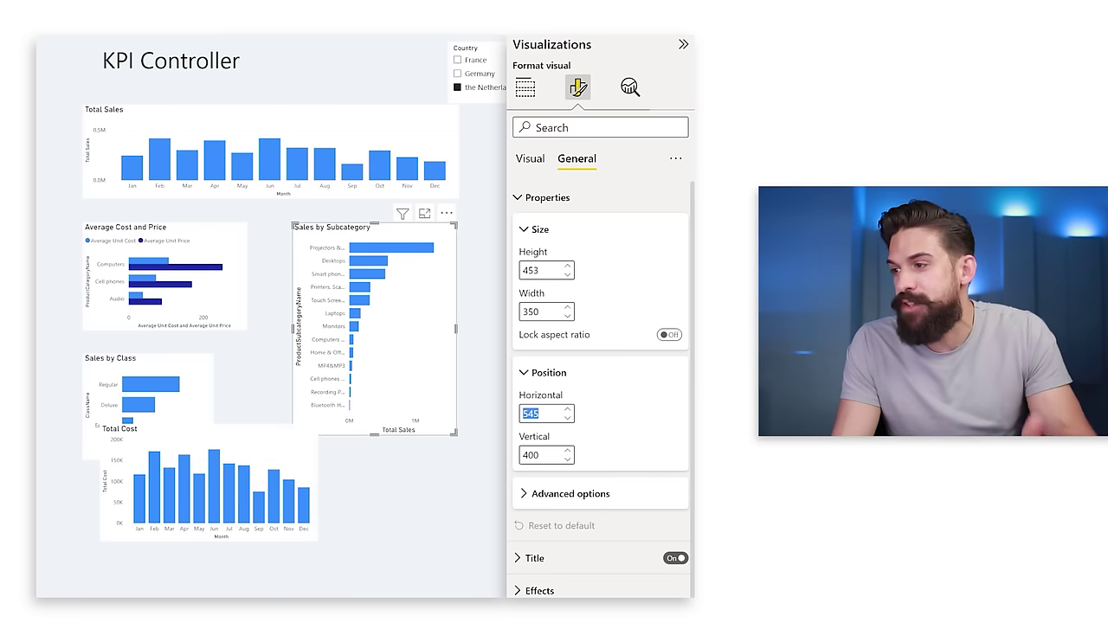
pyautogui.write('550')
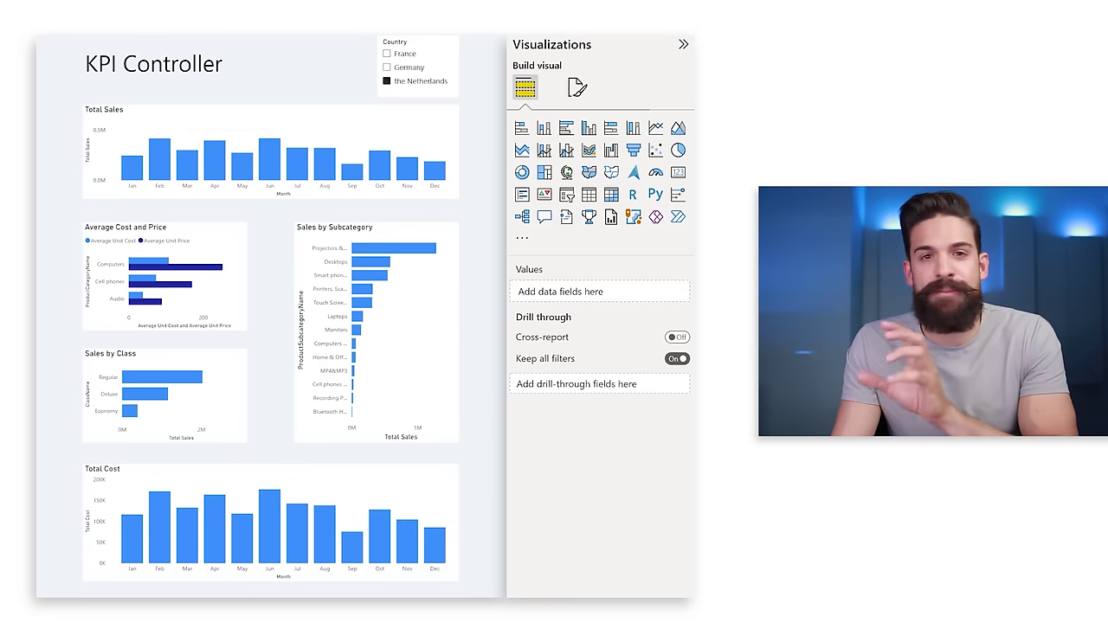
# Step: Switch the Country slicer's orientation to Horizontal and widen it toward the page title so all three countries fit in one row
pyautogui.click(423, 50)
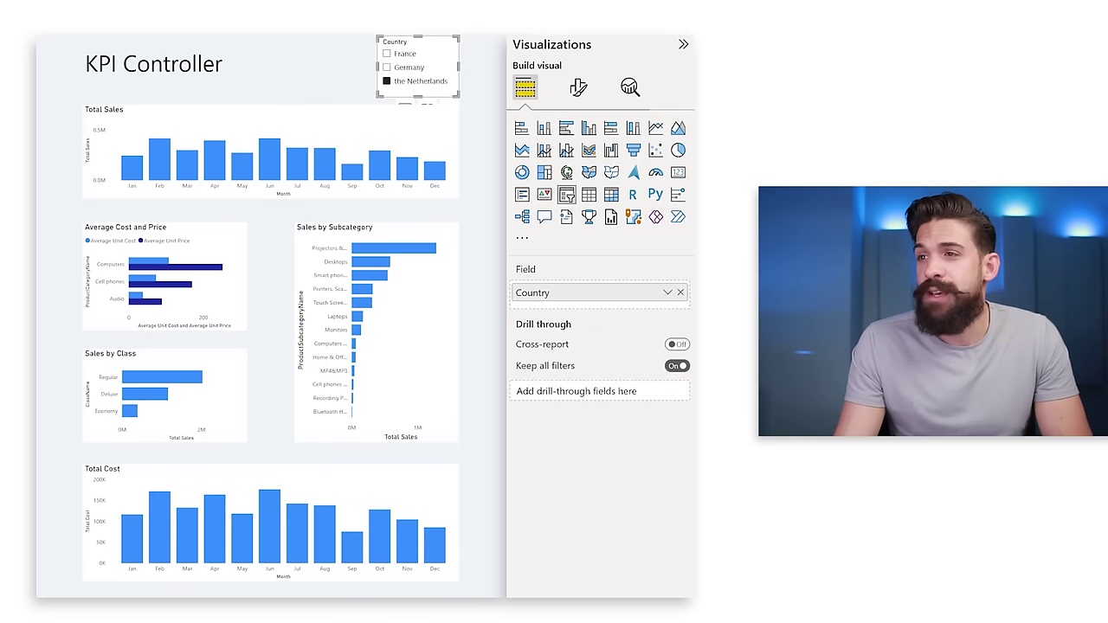
pyautogui.click(578, 87)
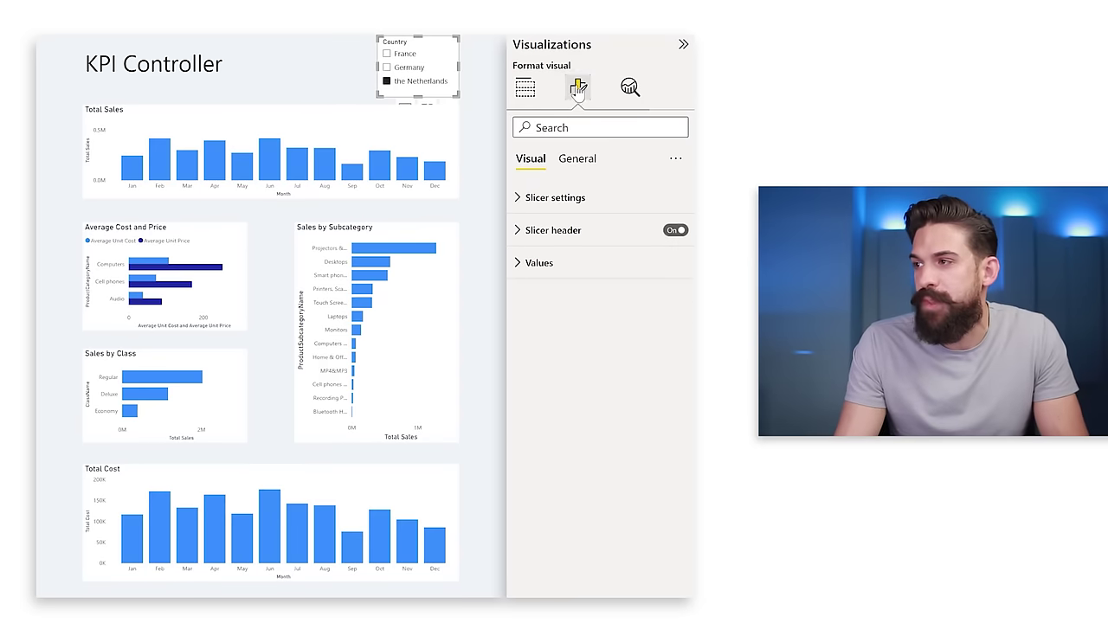
pyautogui.click(543, 199)
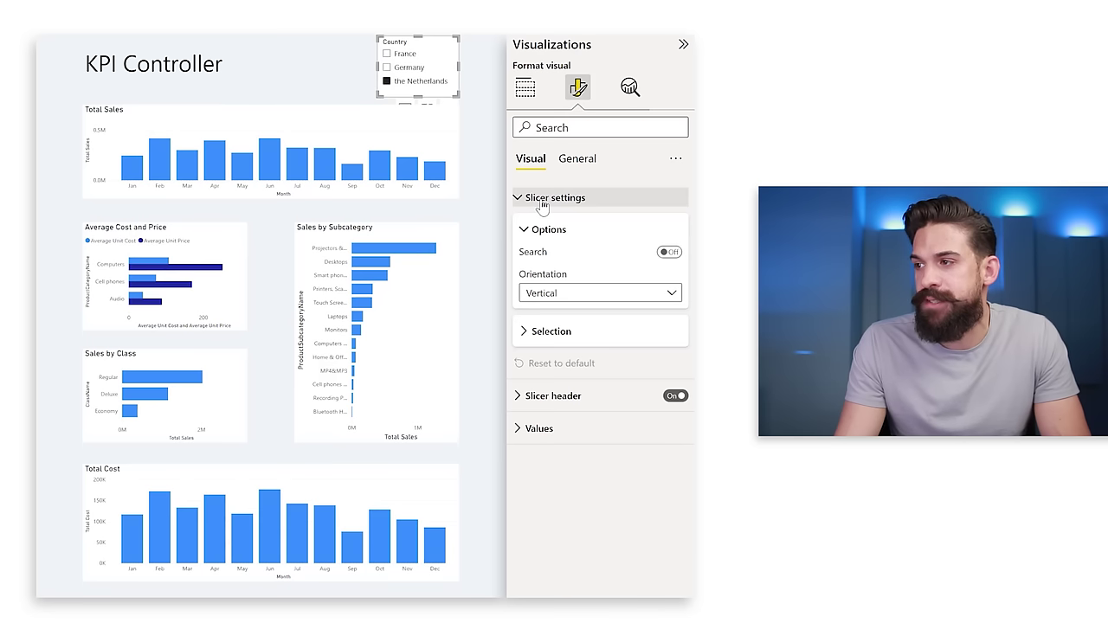
pyautogui.click(611, 294)
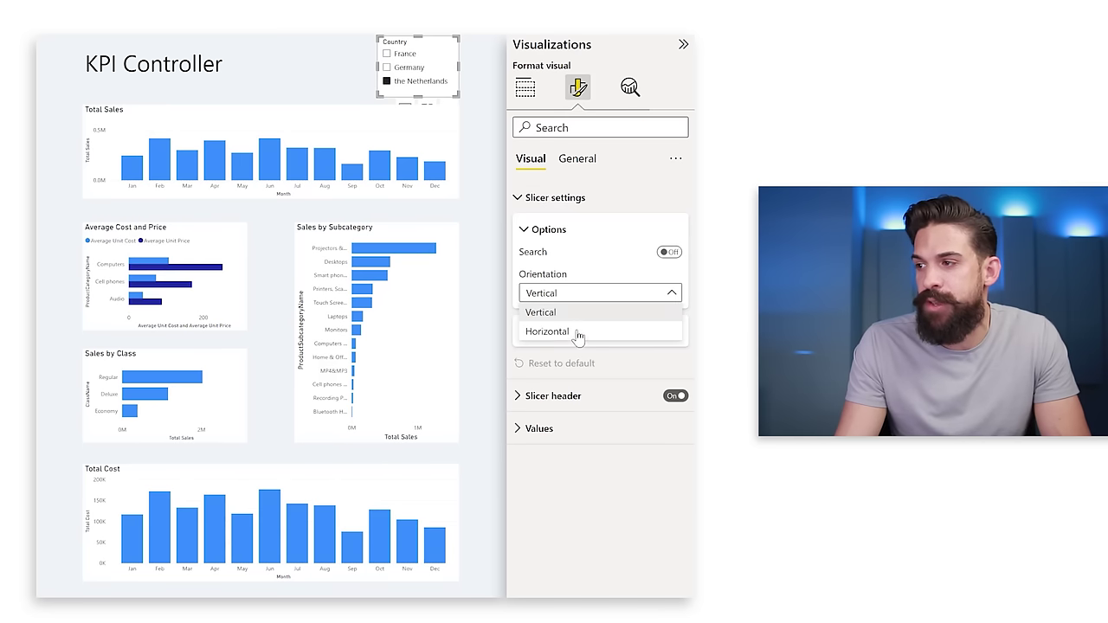
pyautogui.click(577, 332)
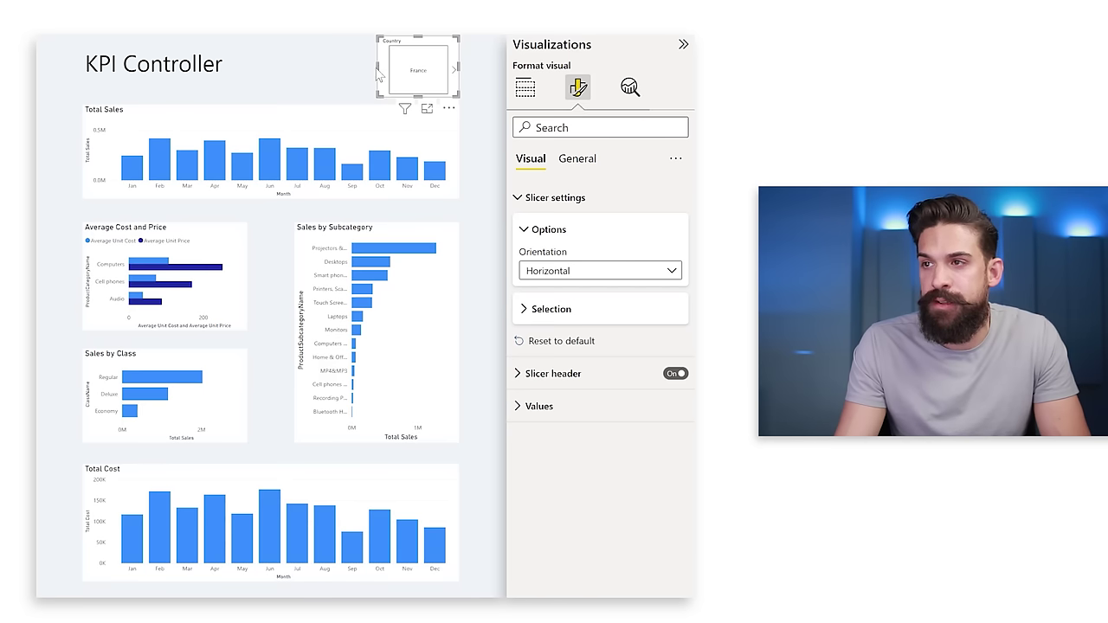
pyautogui.moveTo(378, 76); pyautogui.dragTo(241, 74)
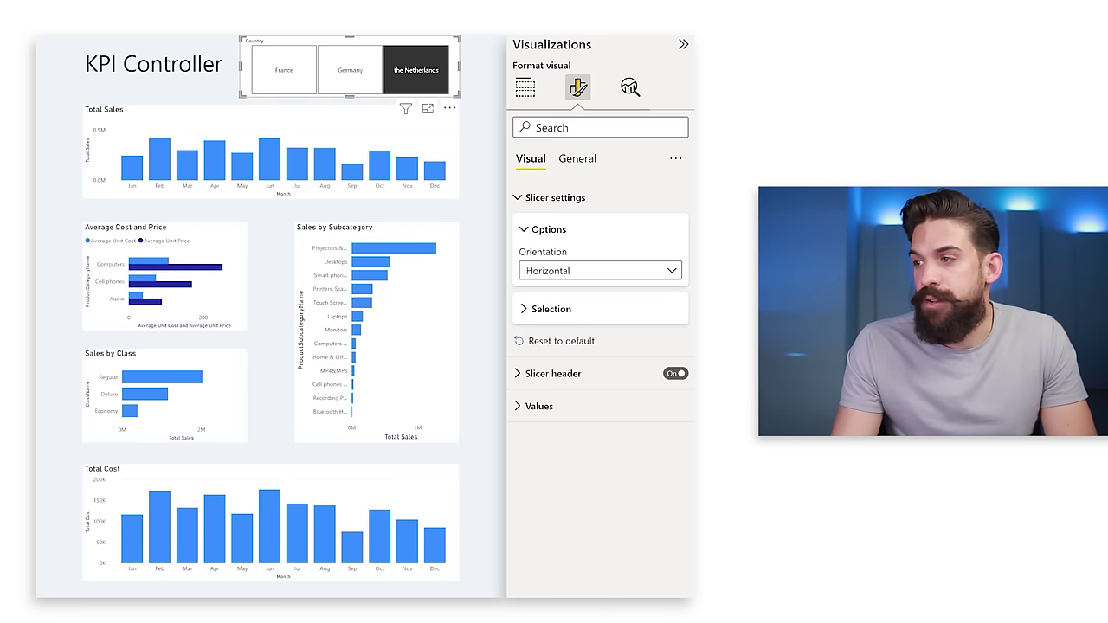
# Step: Turn off the Country slicer's header, then flatten the slicer and place it level with the KPI Controller title
pyautogui.click(675, 374)
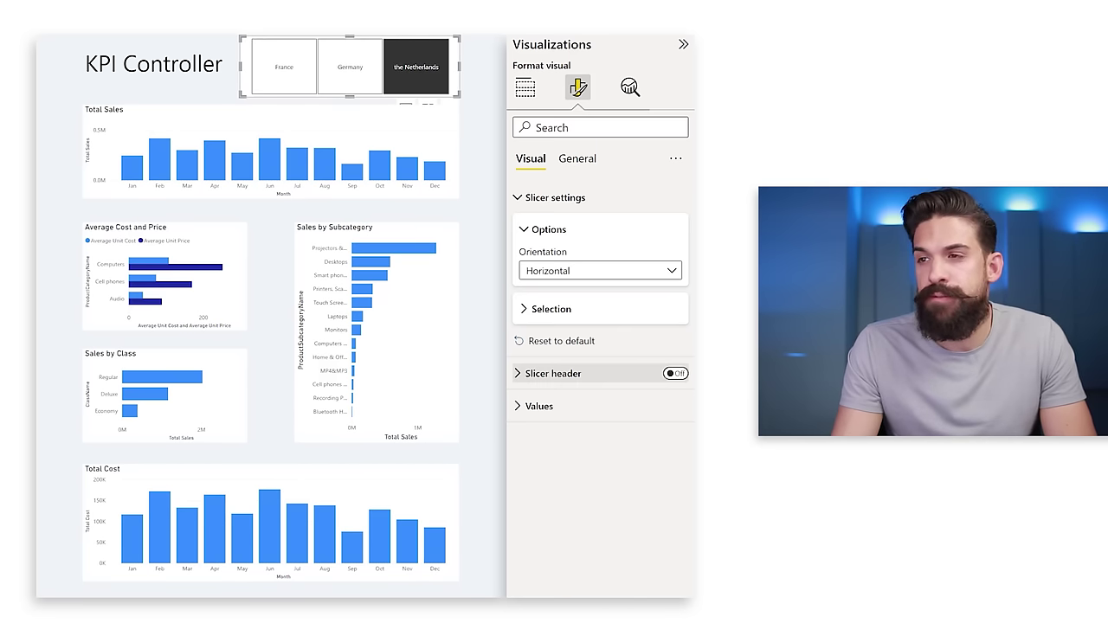
pyautogui.moveTo(354, 80); pyautogui.dragTo(354, 54)
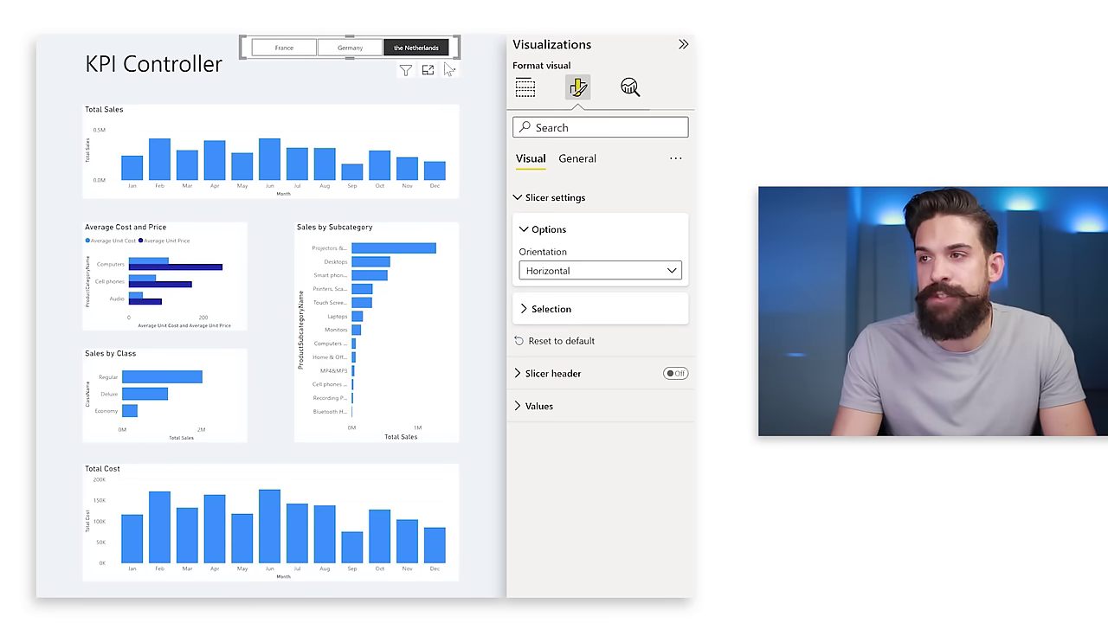
pyautogui.moveTo(450, 74); pyautogui.dragTo(454, 95)
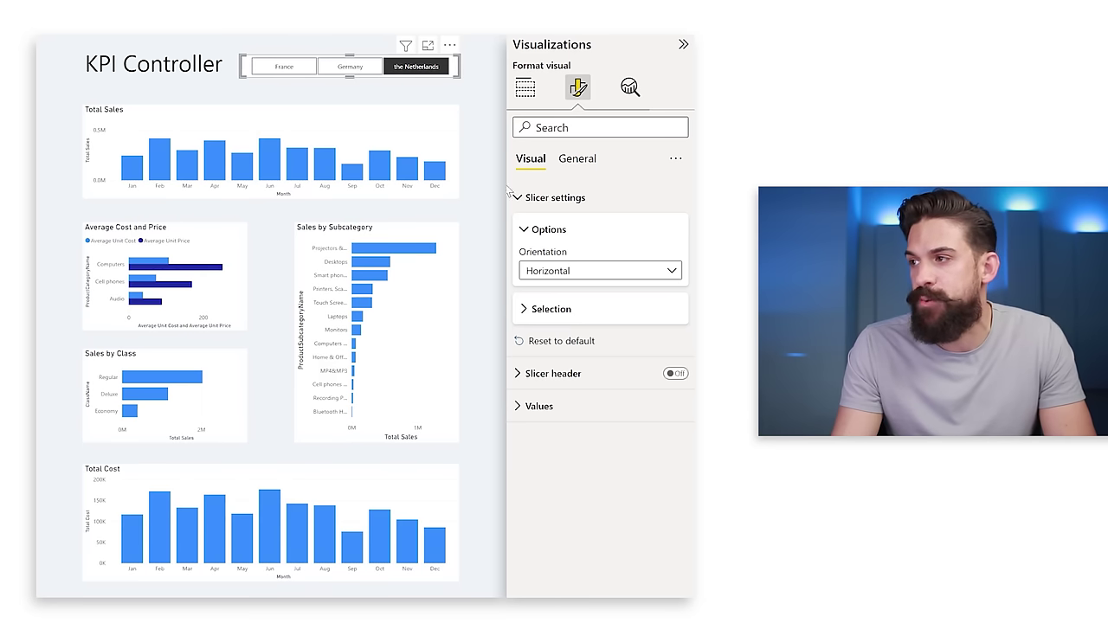
# Step: Turn off the Country slicer's background effect
pyautogui.click(562, 162)
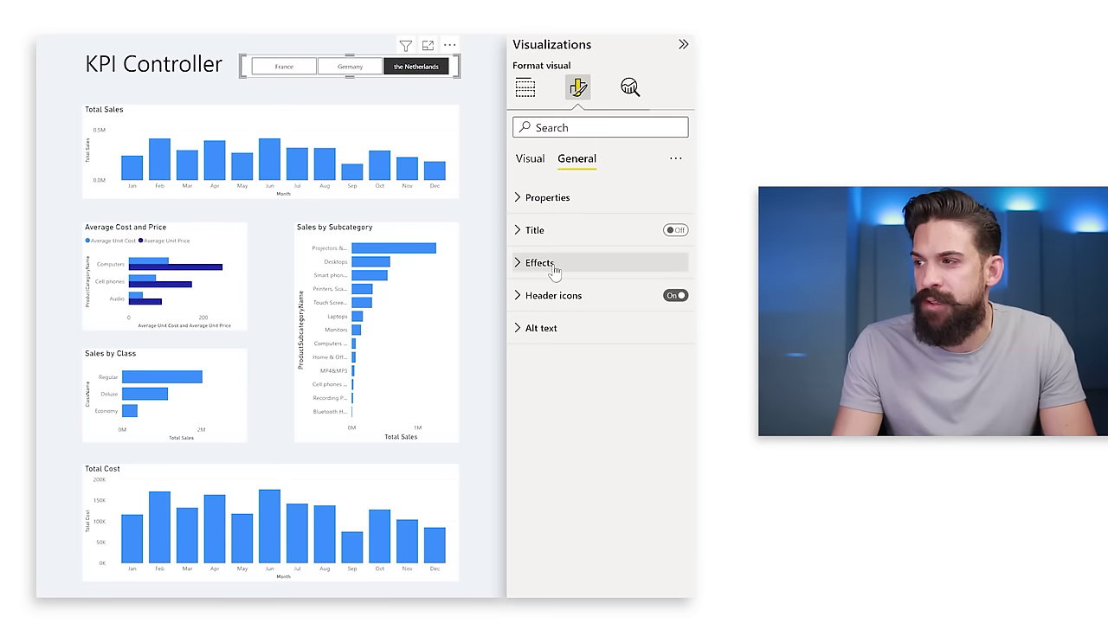
pyautogui.click(554, 270)
pyautogui.click(666, 297)
pyautogui.click(552, 297)
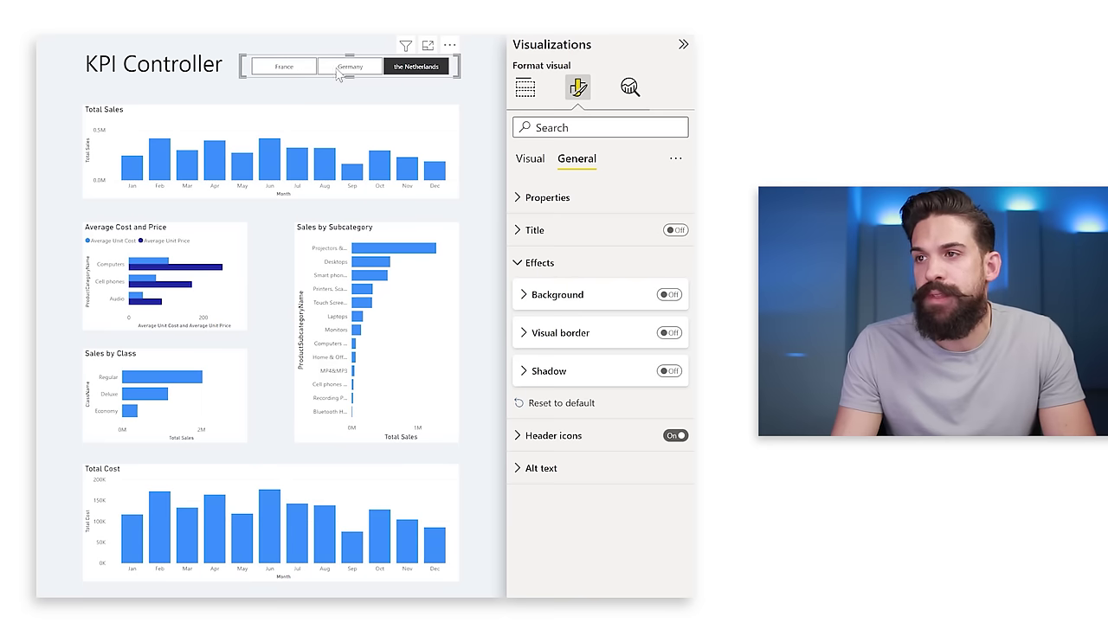
# Step: Set the font color of the Country slicer's values to a medium gray
pyautogui.click(528, 161)
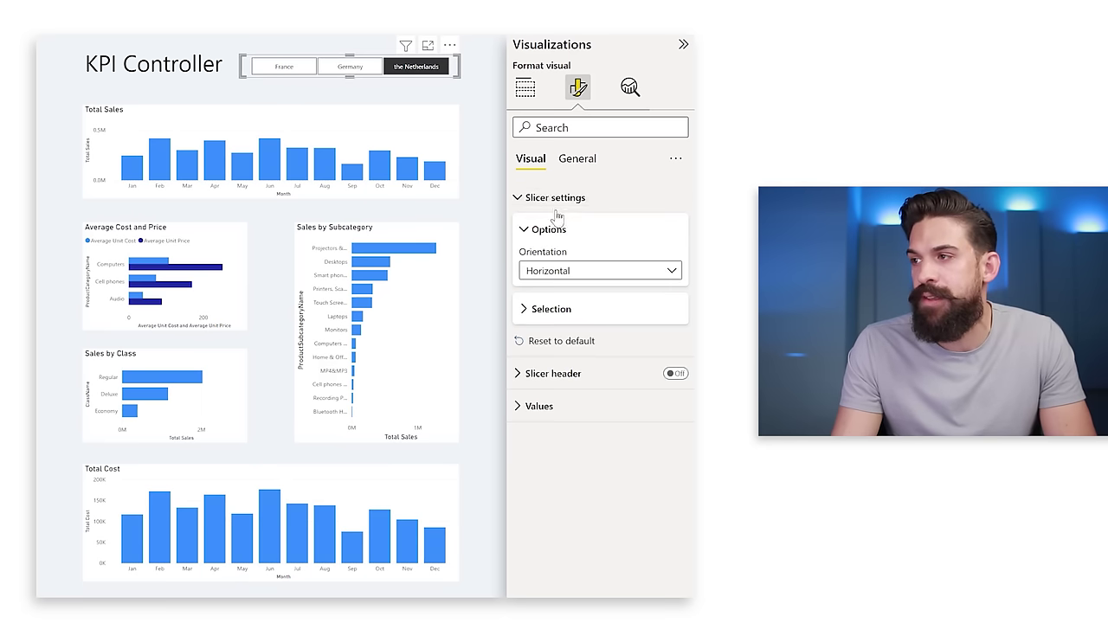
pyautogui.click(556, 409)
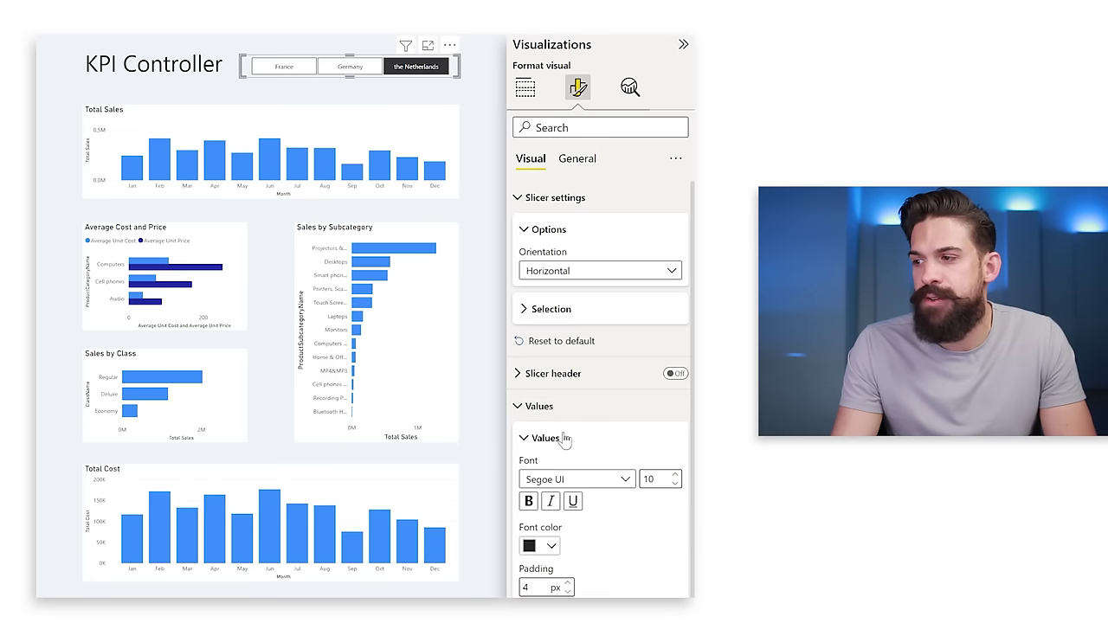
pyautogui.click(548, 539)
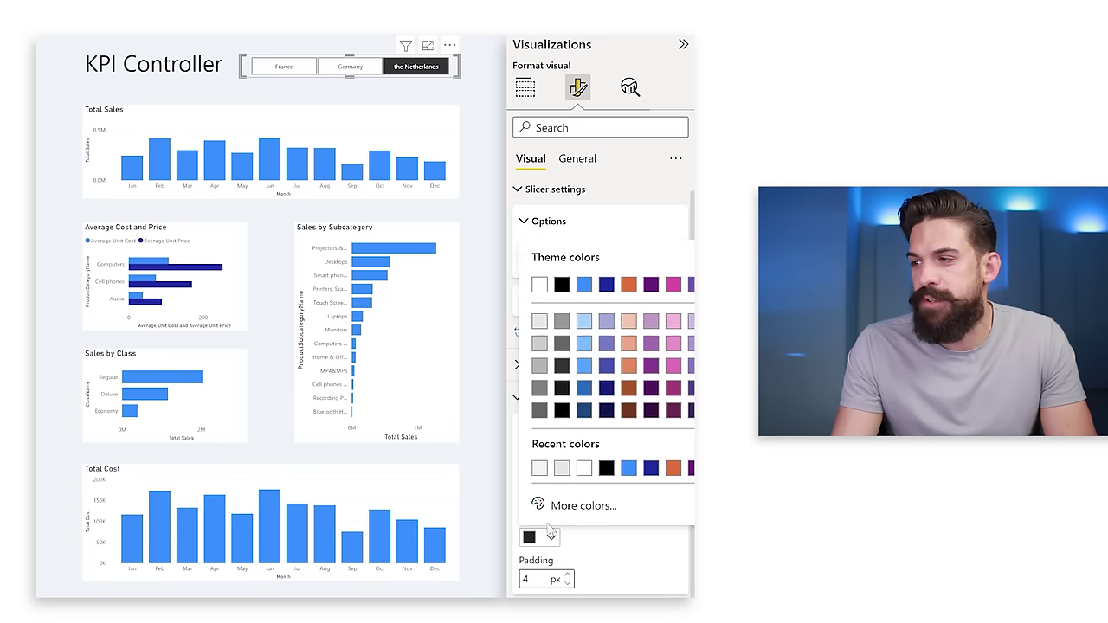
pyautogui.click(545, 379)
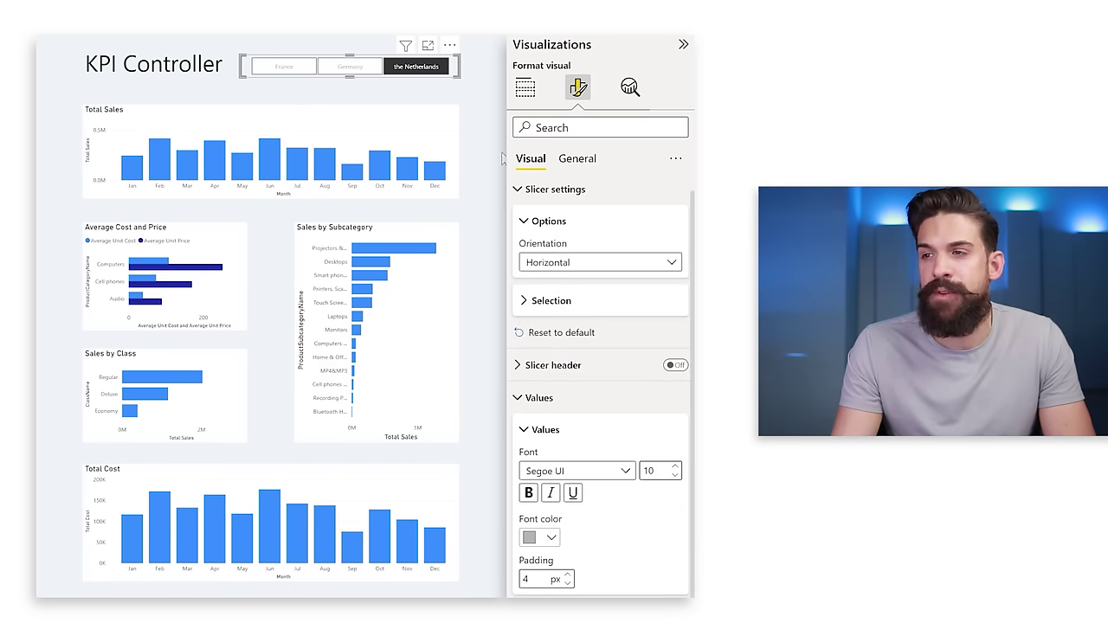
# Step: Shift the Country slicer slightly right so its last button lines up with the charts' right edge, and deselect it
pyautogui.click(475, 75)
pyautogui.moveTo(449, 48); pyautogui.dragTo(457, 48)
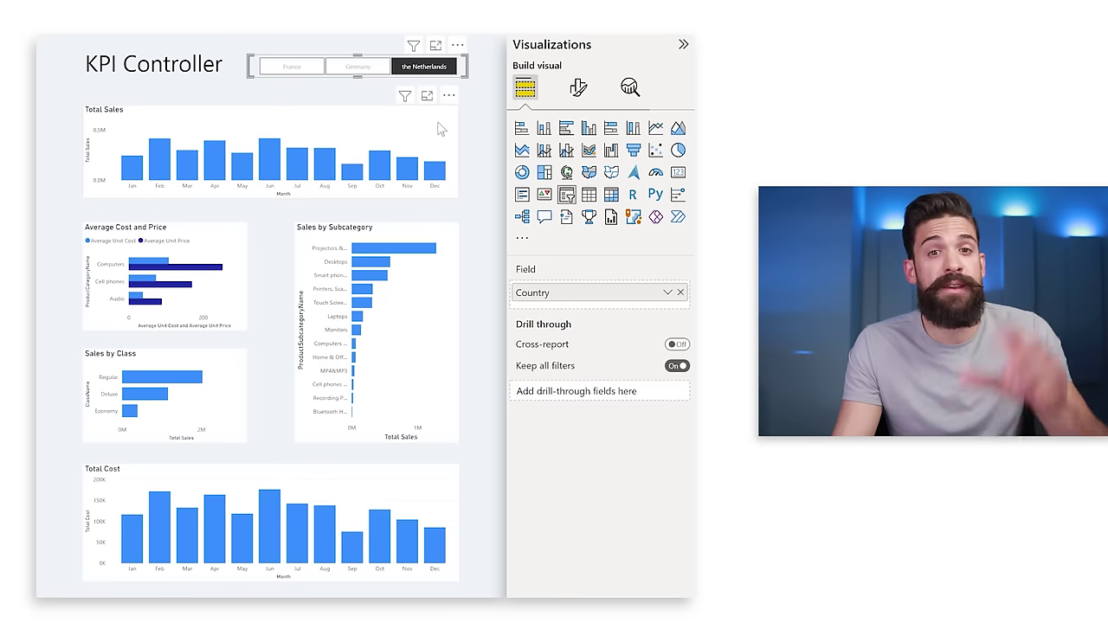
pyautogui.press('Escape')
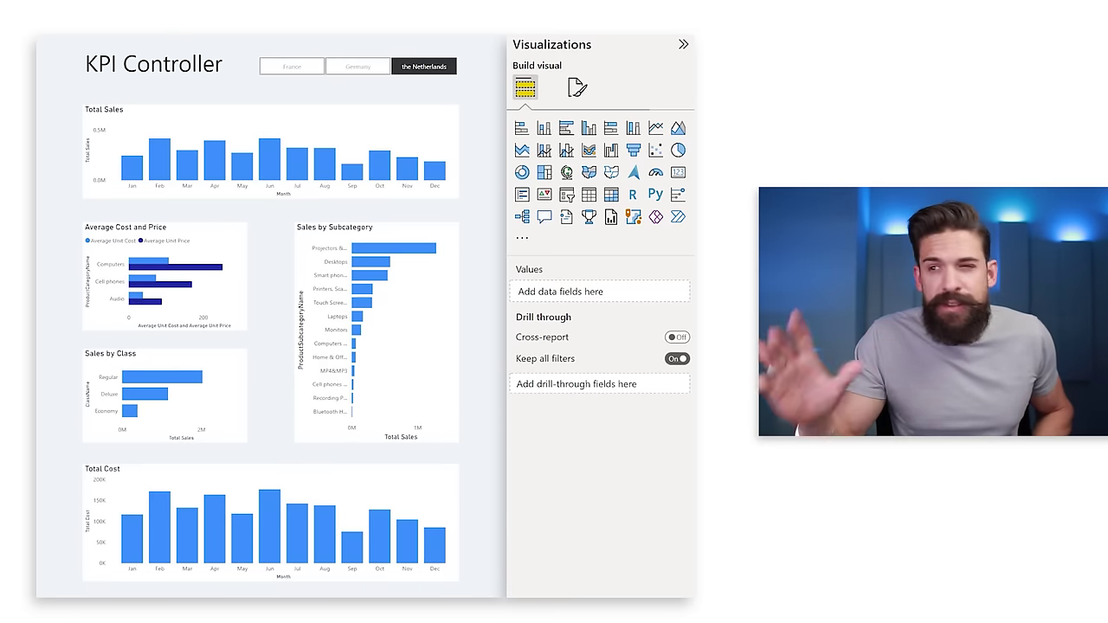
# Step: Try the Total Sales column chart as a line chart, then convert it to an area chart
pyautogui.click(250, 122)
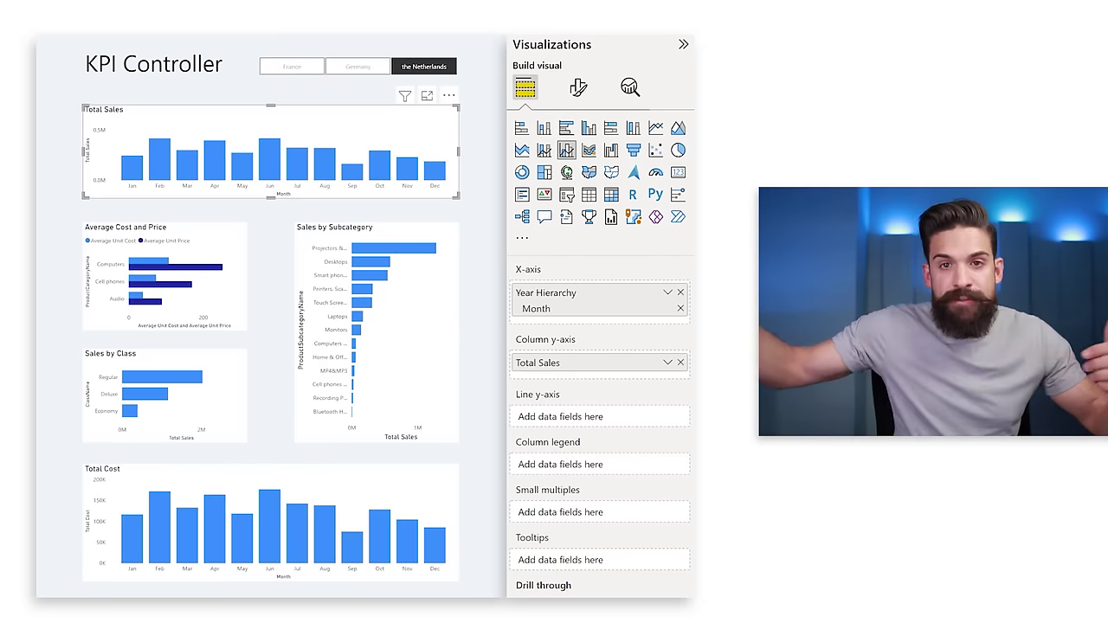
pyautogui.click(656, 130)
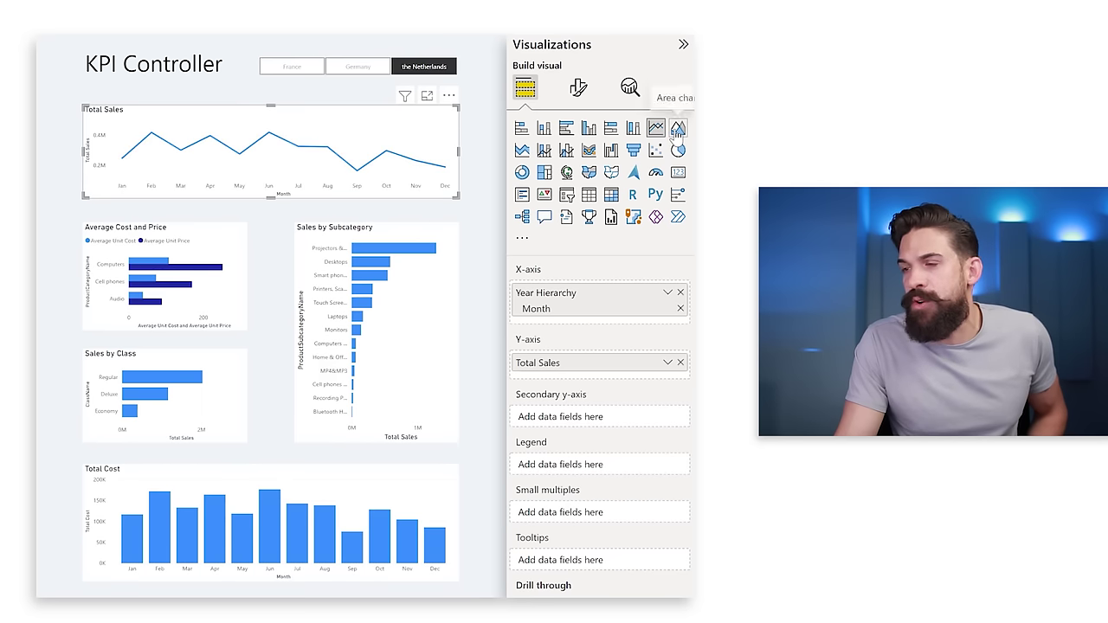
pyautogui.click(678, 129)
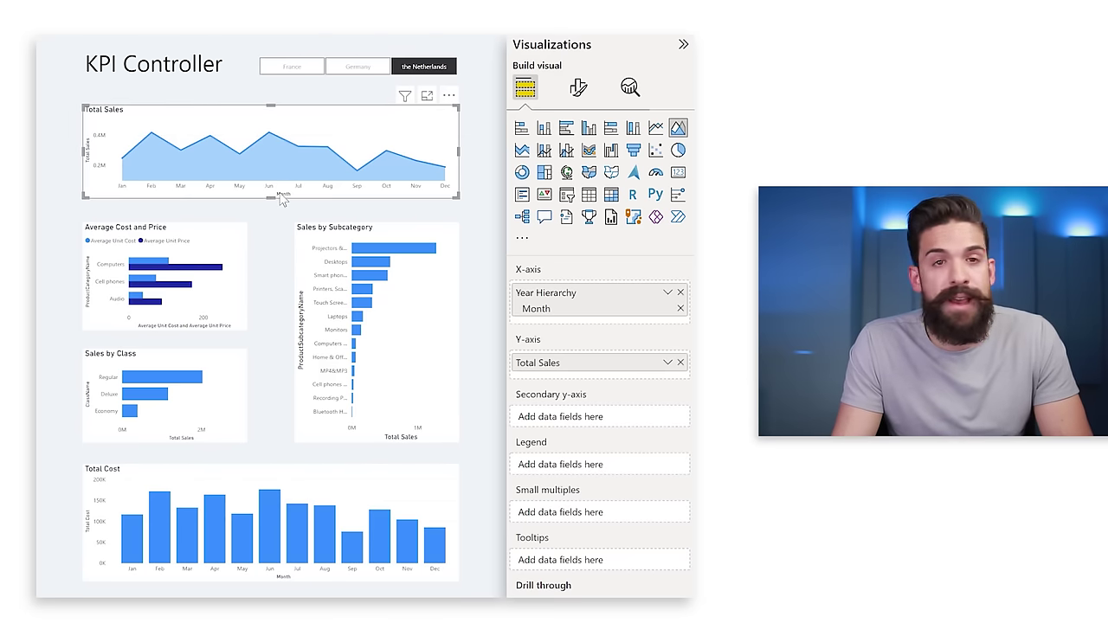
# Step: Turn off the X-axis title of the Total Sales area chart
pyautogui.click(578, 87)
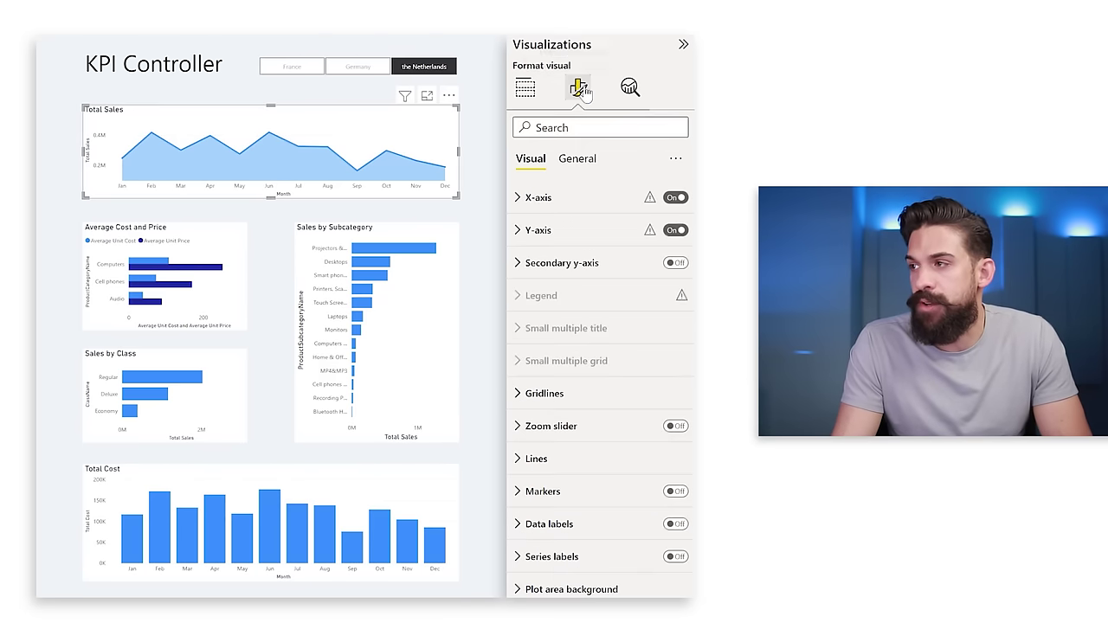
pyautogui.click(538, 199)
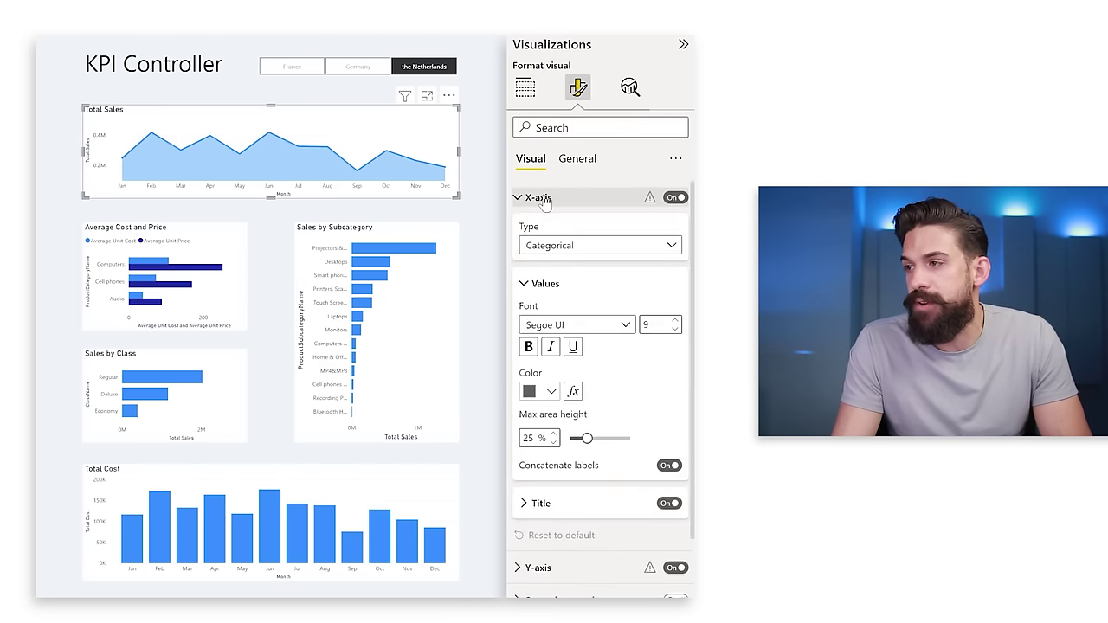
pyautogui.click(668, 504)
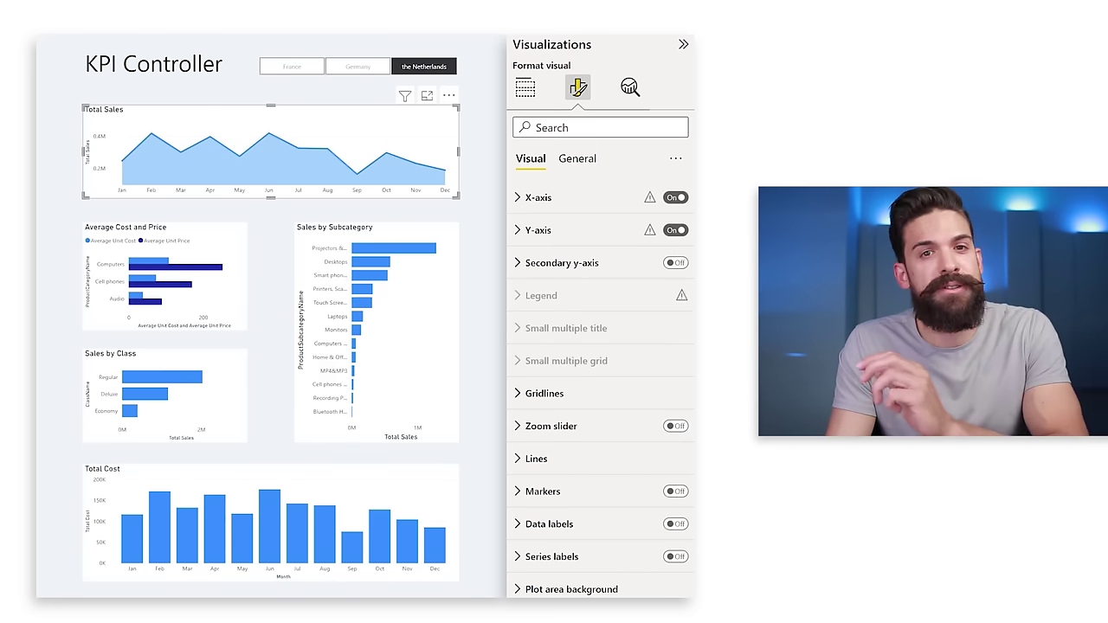
# Step: Turn off the Y-axis title and the entire Y-axis of the Total Sales area chart
pyautogui.click(538, 231)
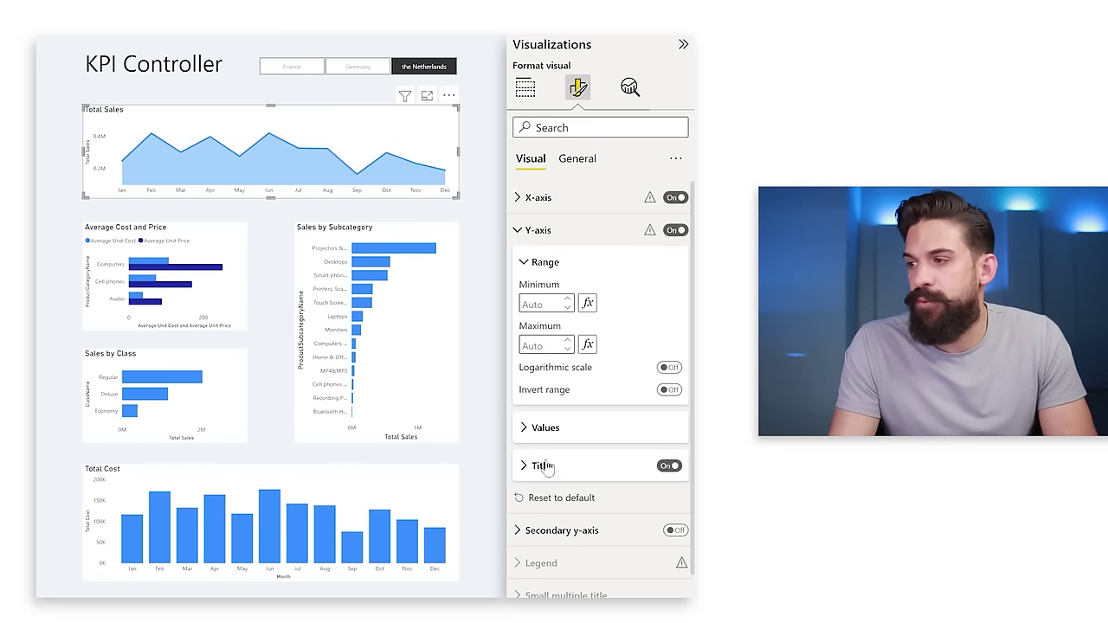
pyautogui.click(668, 467)
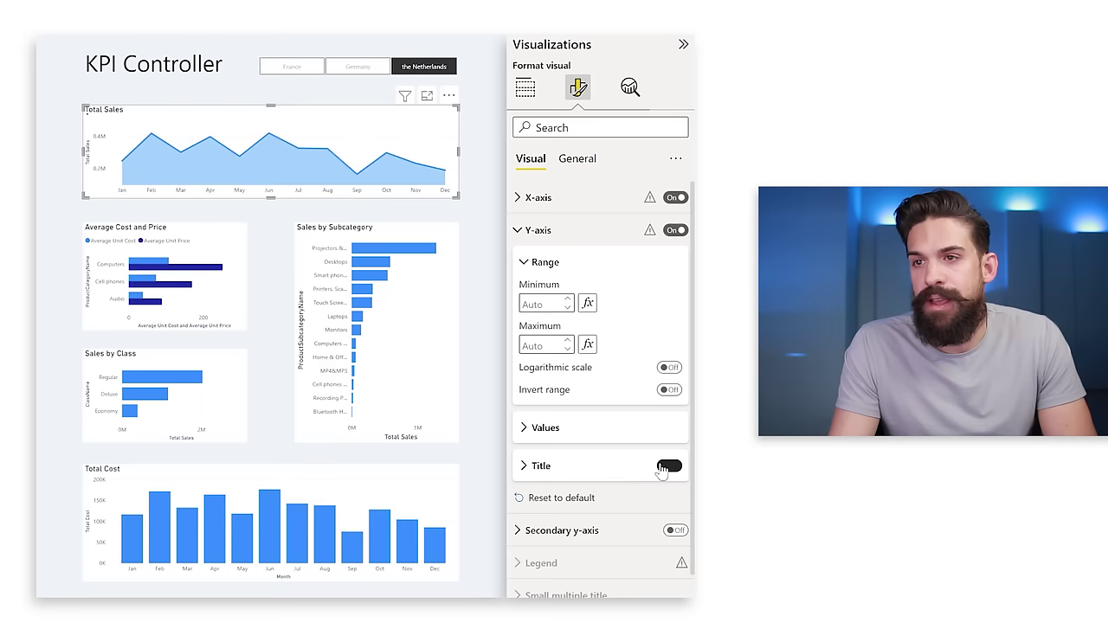
pyautogui.click(674, 232)
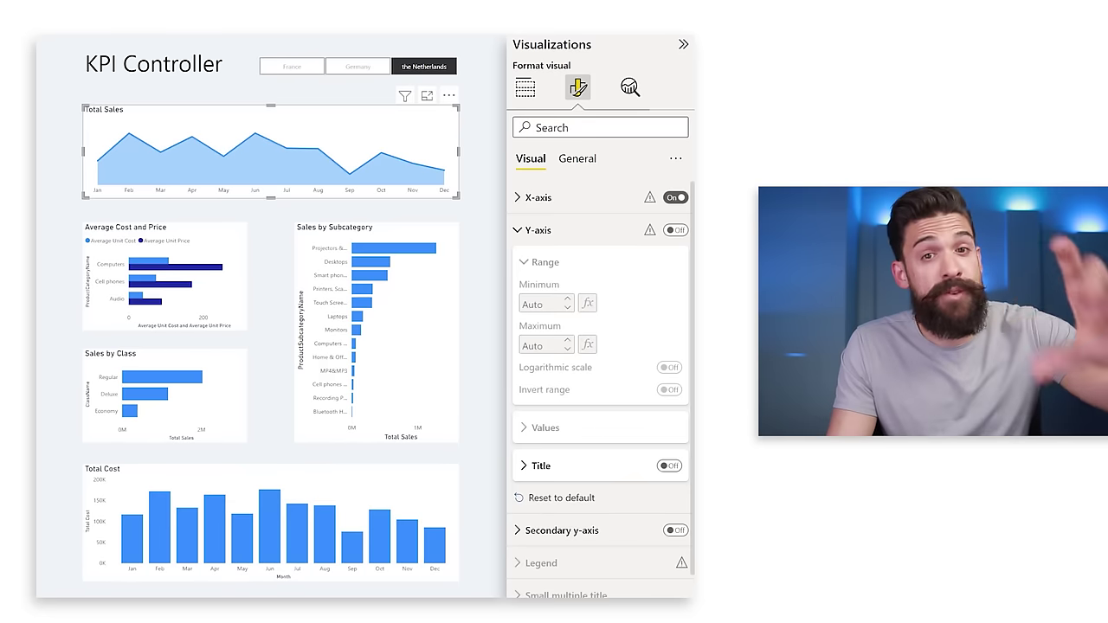
pyautogui.click(563, 235)
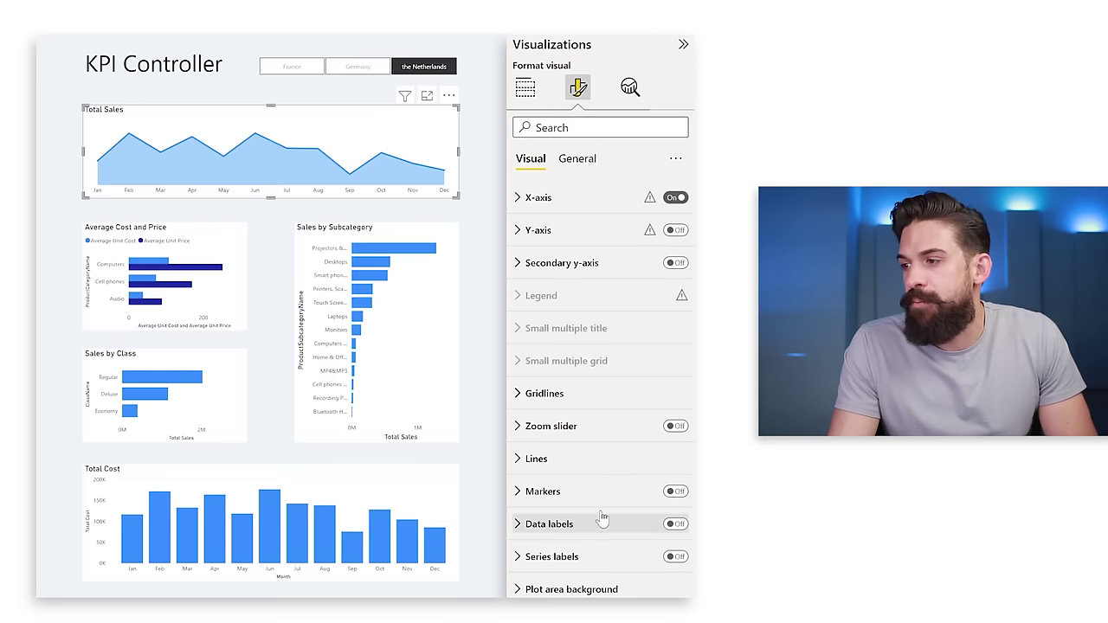
# Step: Turn on data labels and markers for the Total Sales area chart, and deselect it
pyautogui.click(676, 525)
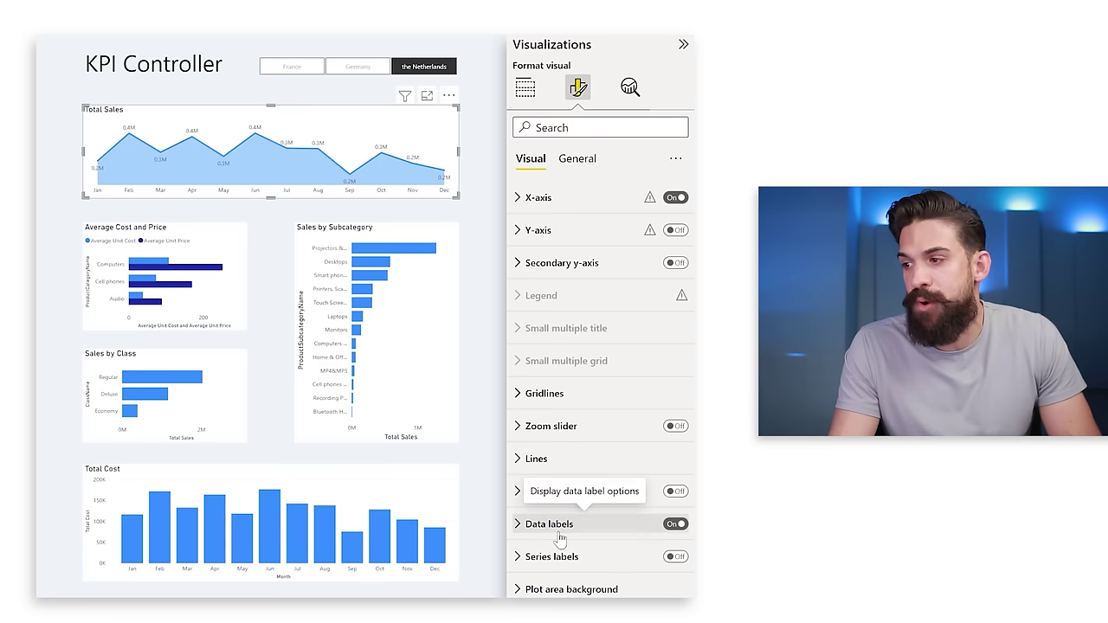
pyautogui.click(674, 499)
pyautogui.click(674, 494)
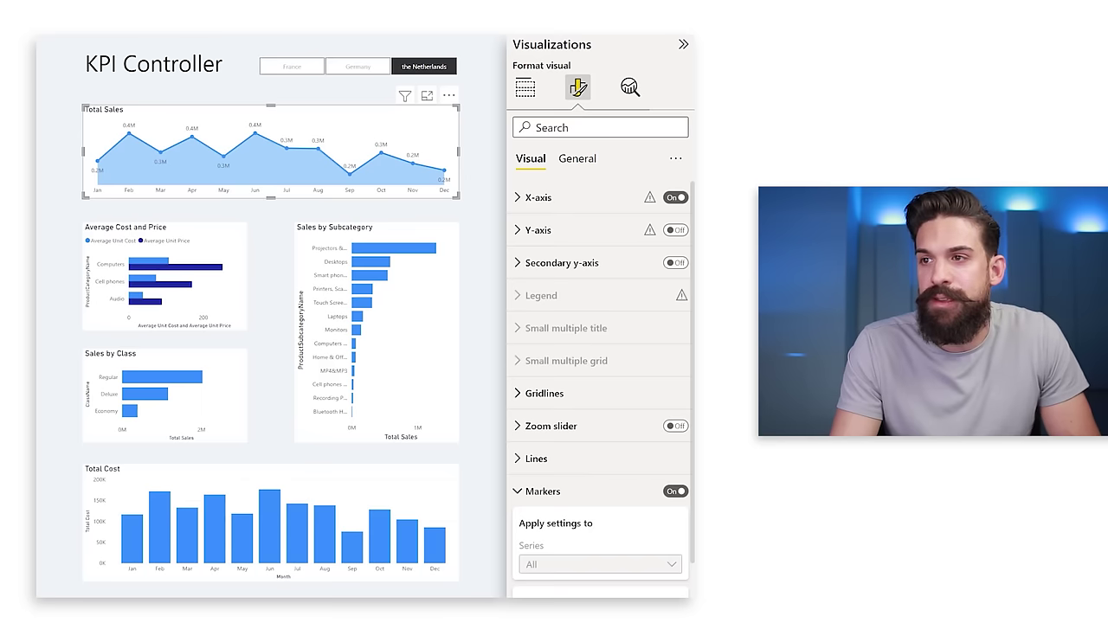
pyautogui.click(500, 163)
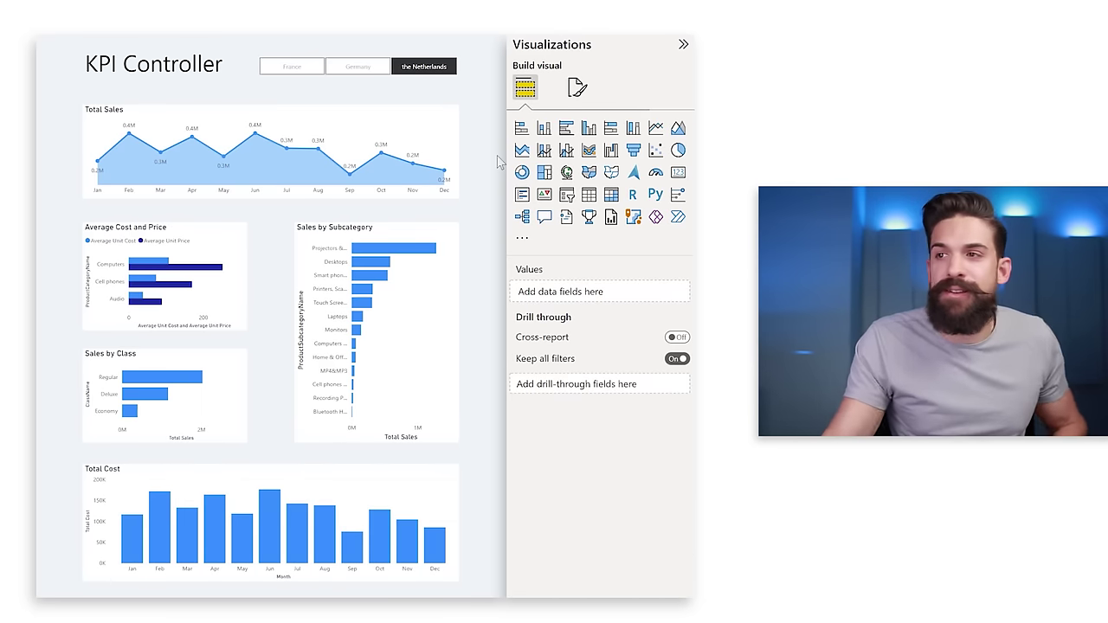
# Step: Filter the report to France with the Country slicer
pyautogui.click(374, 78)
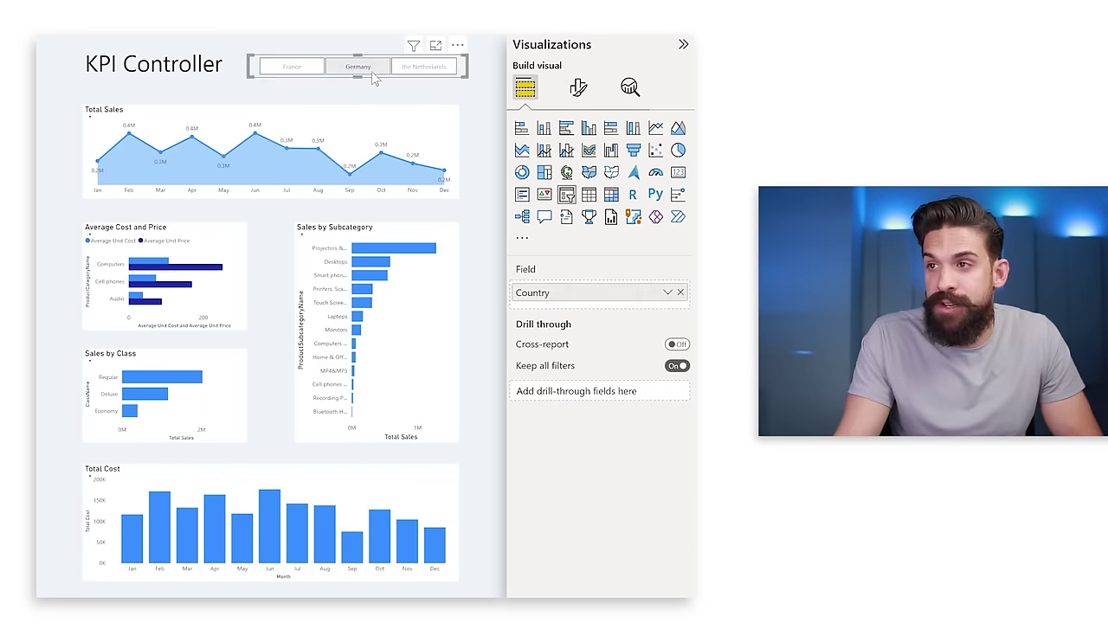
pyautogui.click(290, 69)
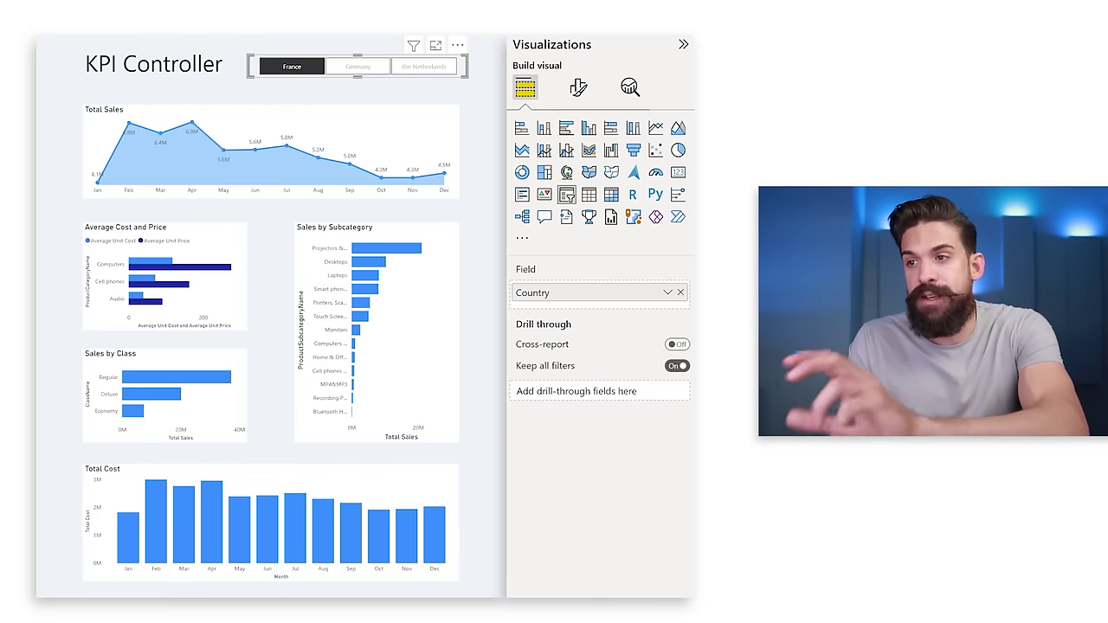
# Step: Copy the Total Sales chart's formatting with Format Painter to Sales by Subcategory and the other charts
pyautogui.click(417, 230)
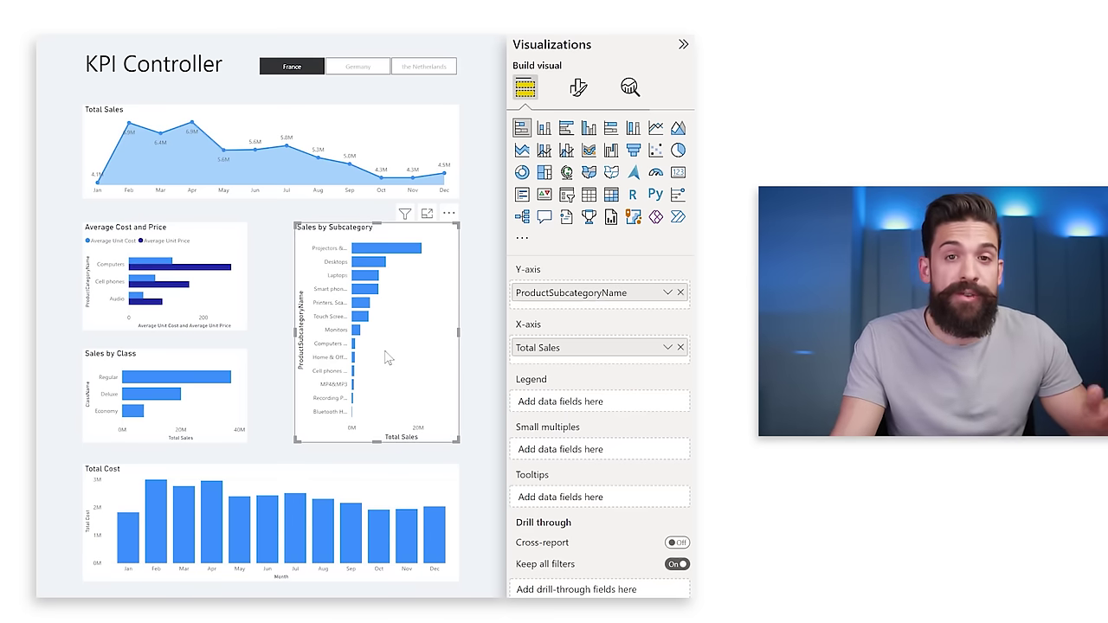
pyautogui.click(316, 173)
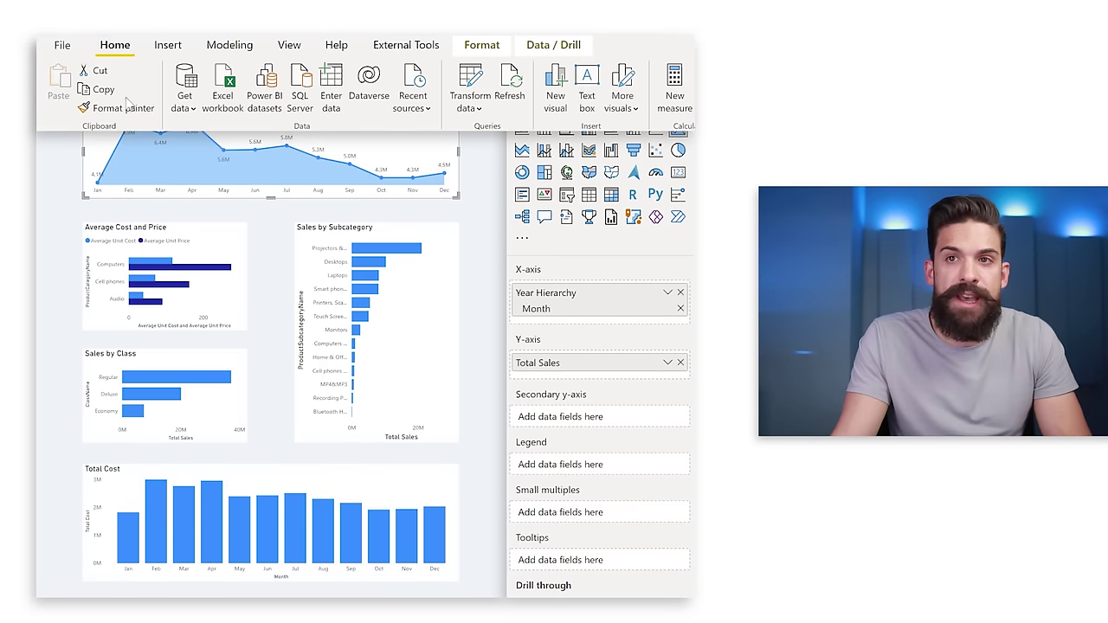
pyautogui.click(130, 110)
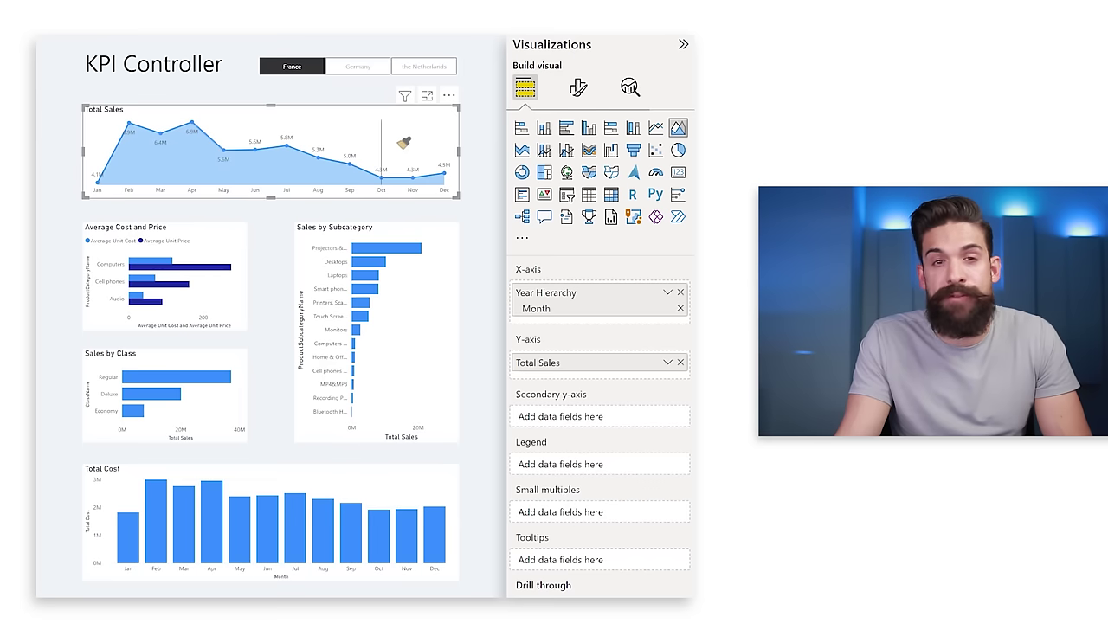
pyautogui.click(383, 238)
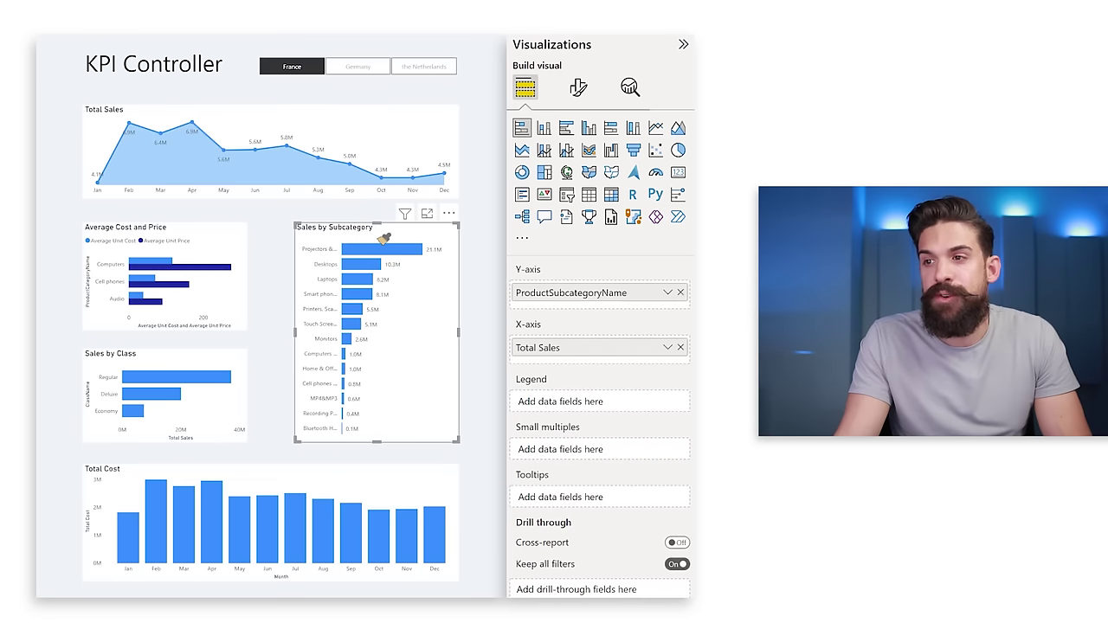
pyautogui.click(115, 44)
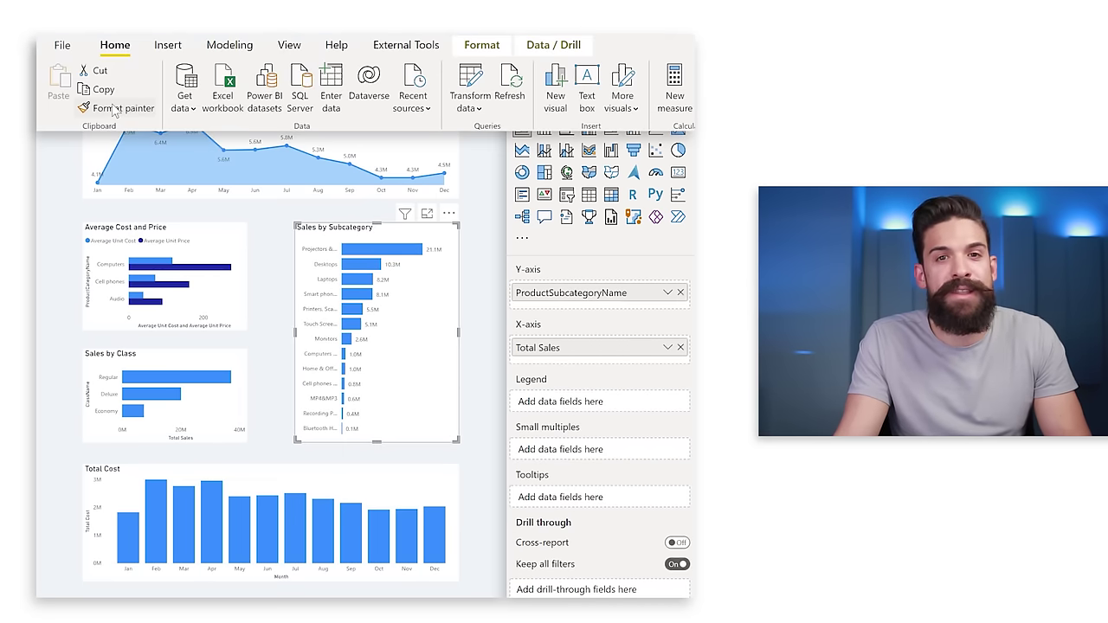
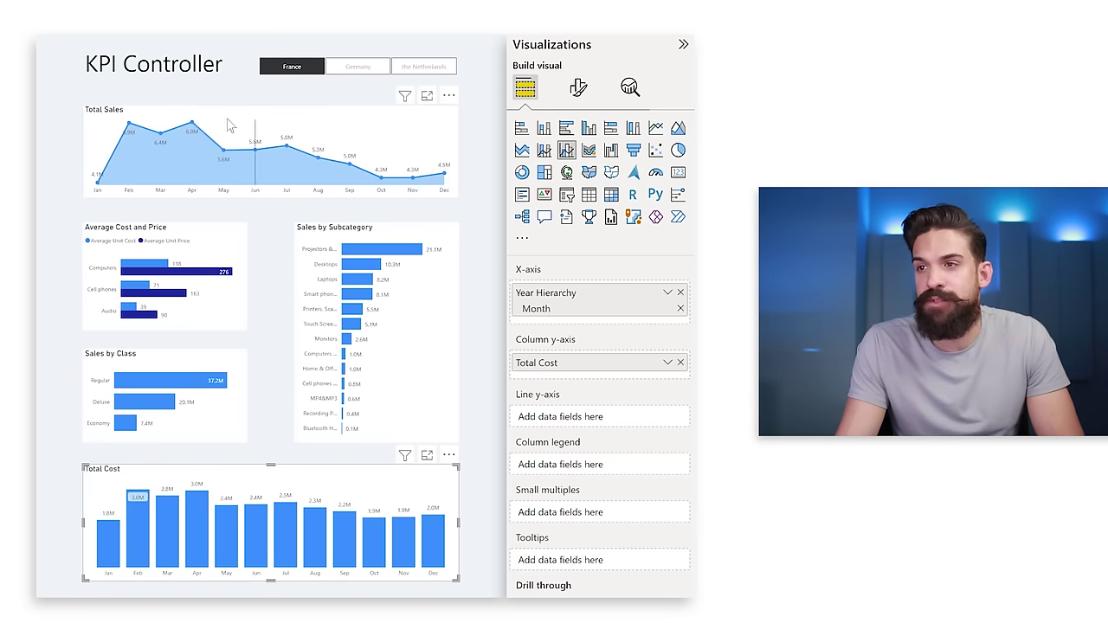
# Step: Convert the Total Cost column chart to an area chart and deselect it
pyautogui.click(678, 128)
pyautogui.click(501, 219)
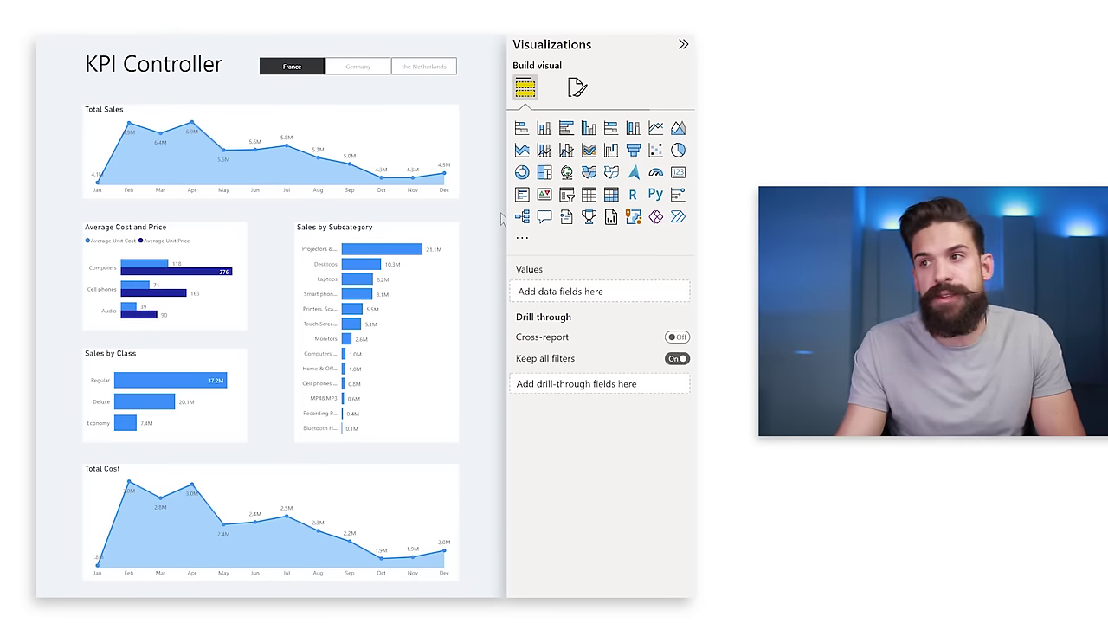
# Step: Set the Total Sales chart's data labels to 1 decimal place and display units None
pyautogui.click(371, 130)
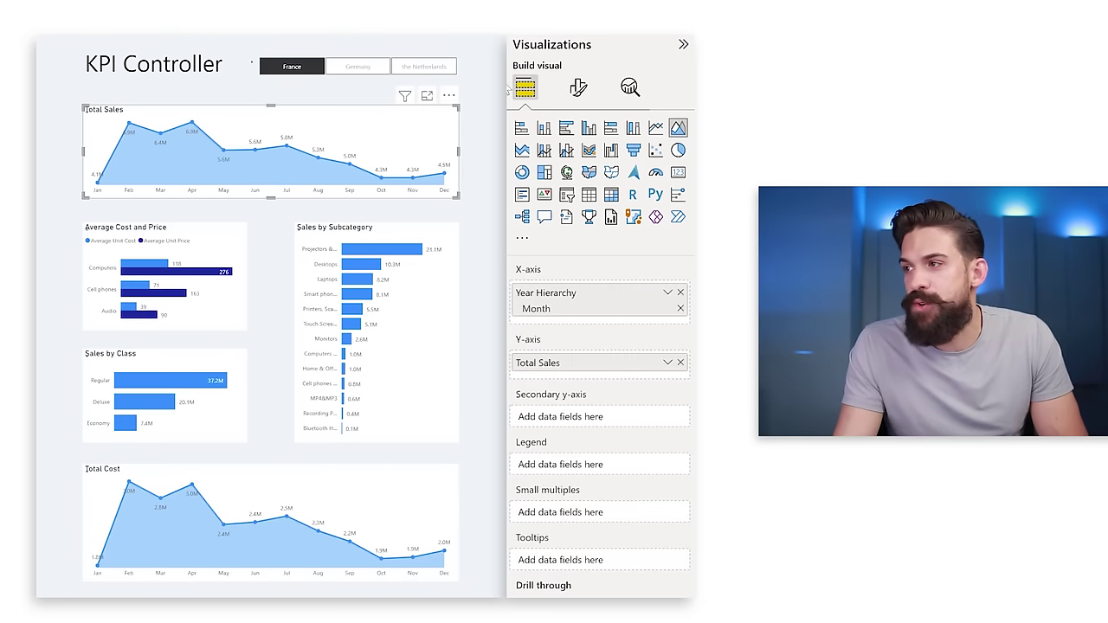
pyautogui.click(578, 87)
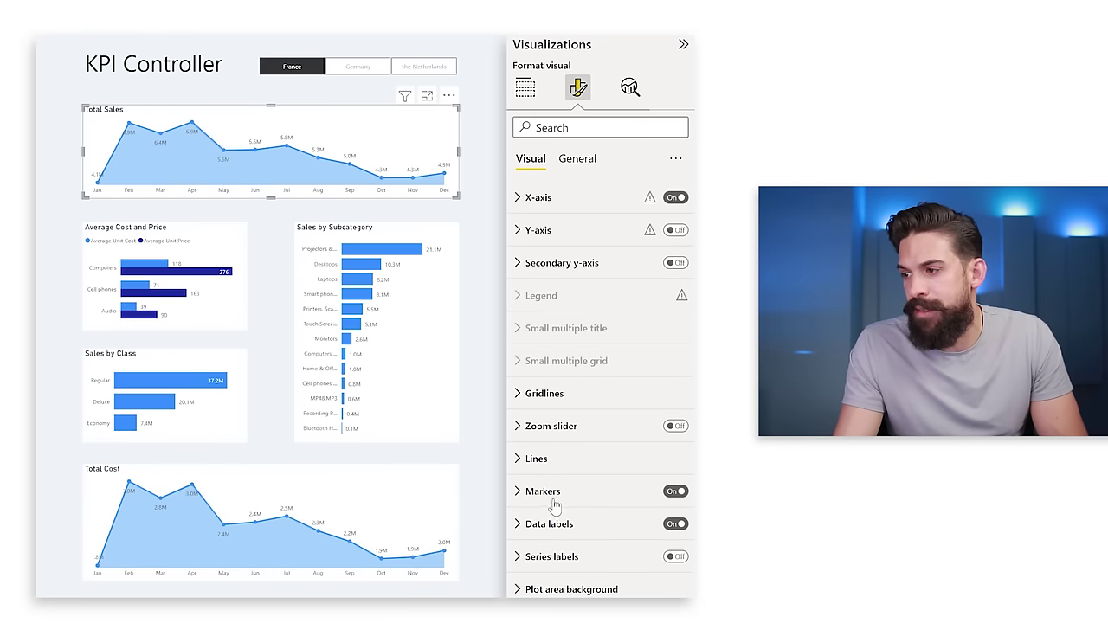
pyautogui.click(554, 524)
pyautogui.scroll(-2, 645, 532)
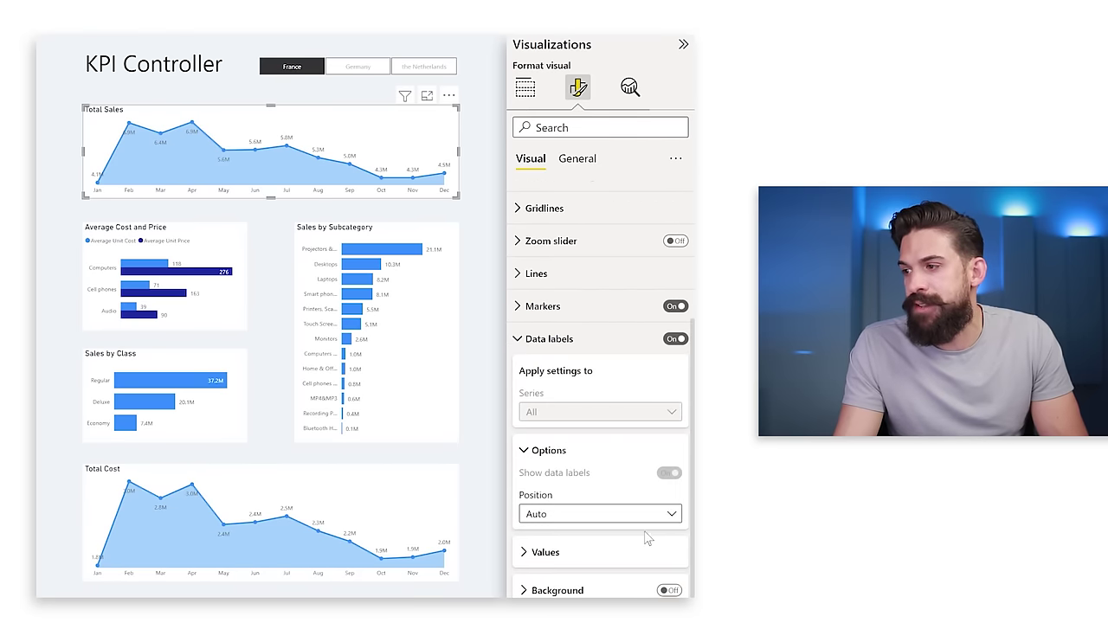
pyautogui.click(588, 552)
pyautogui.scroll(-2, 588, 553)
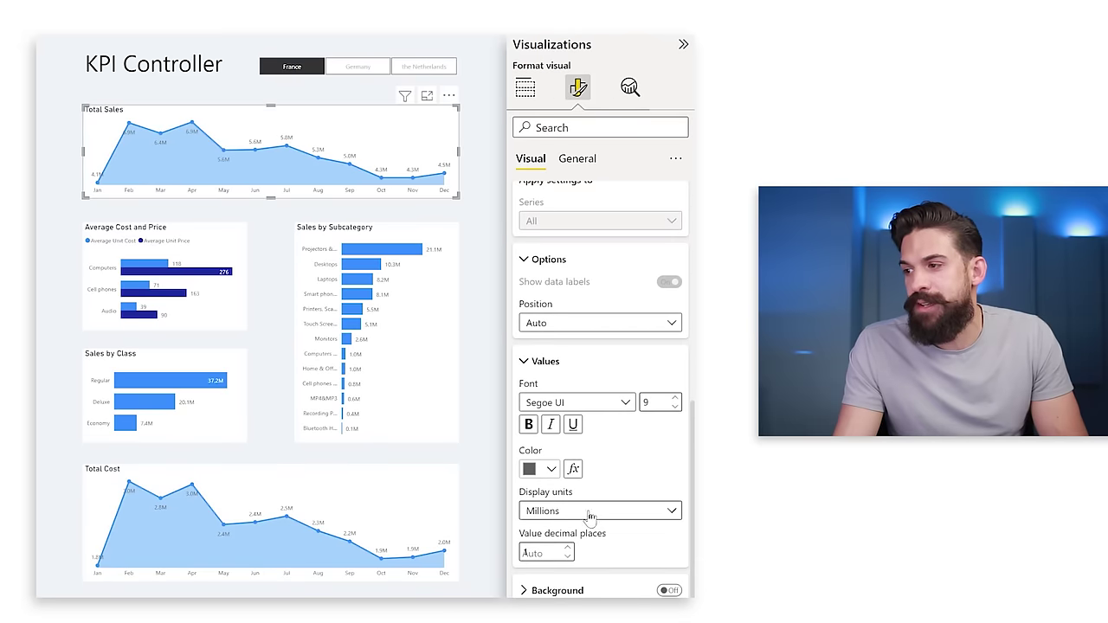
pyautogui.click(573, 514)
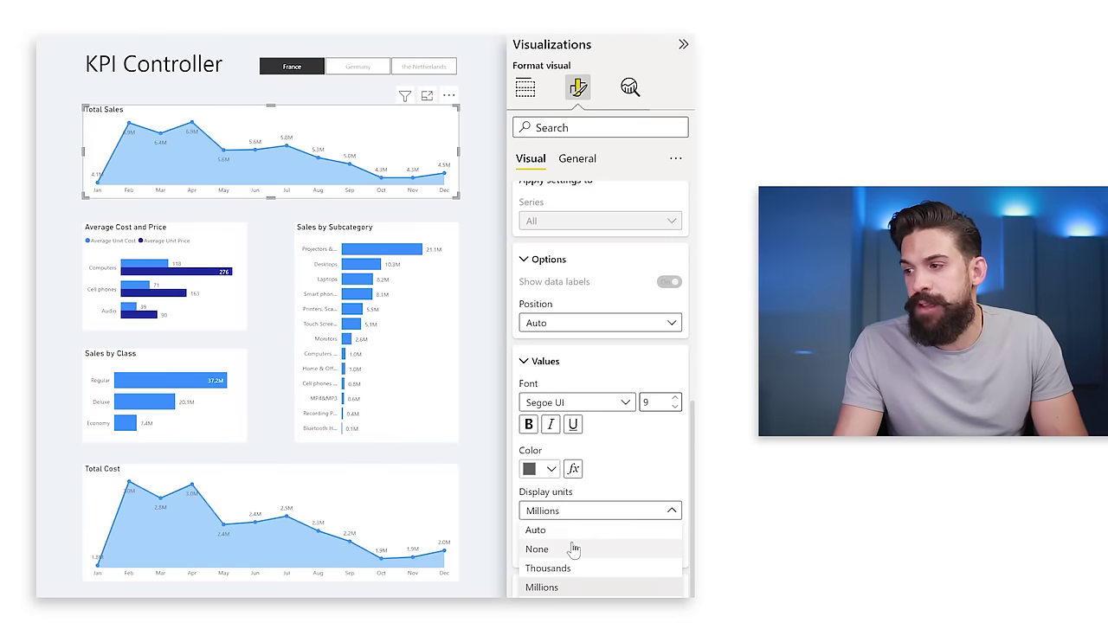
pyautogui.click(589, 514)
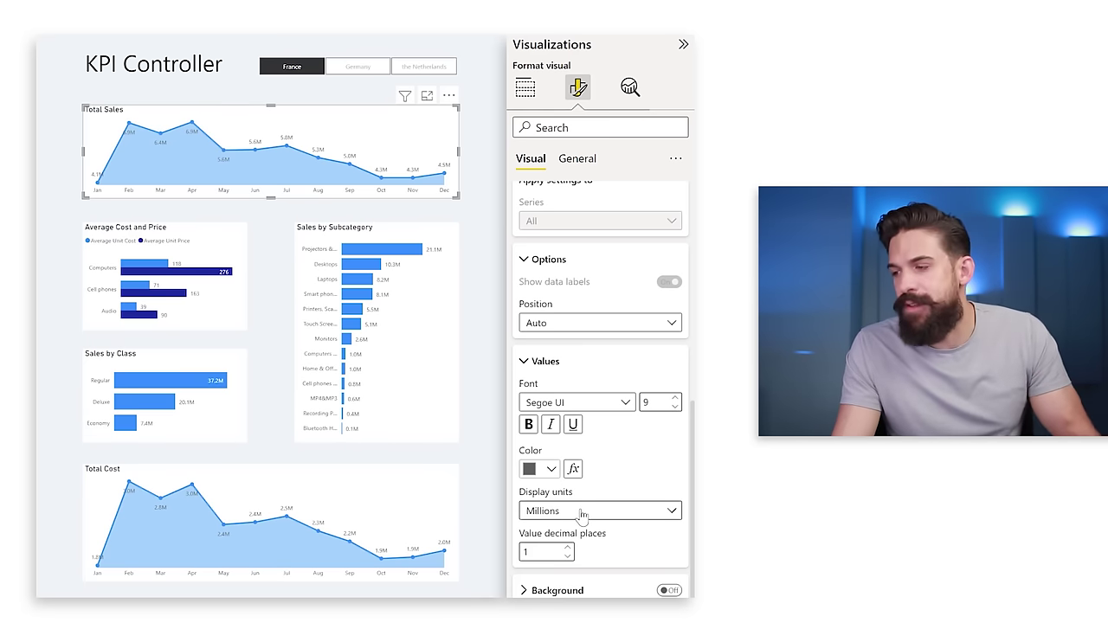
pyautogui.click(583, 514)
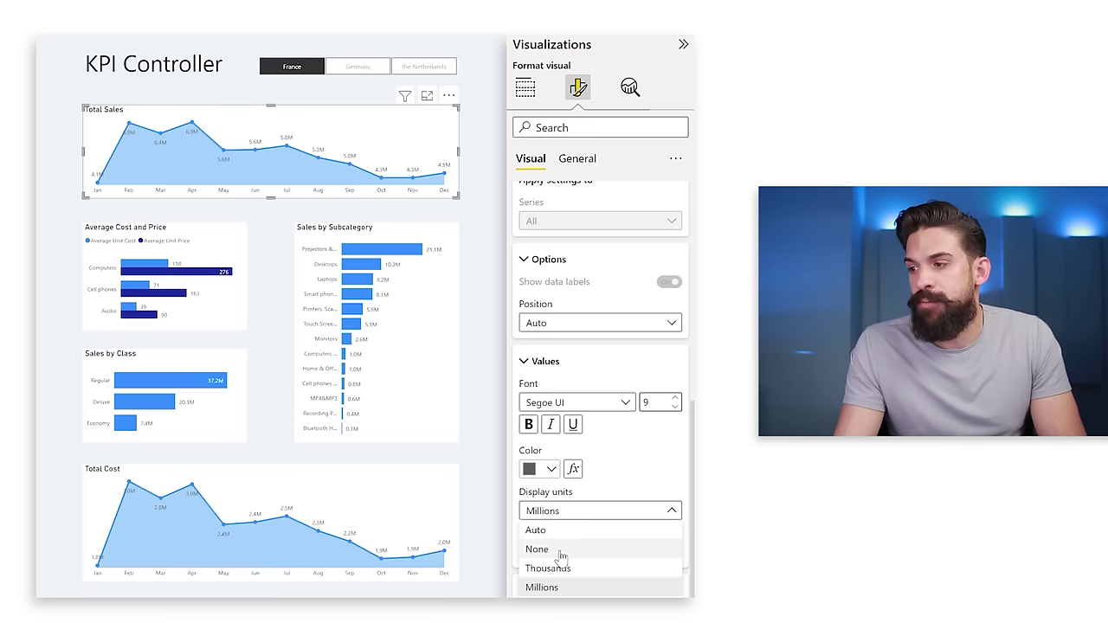
pyautogui.press('Escape')
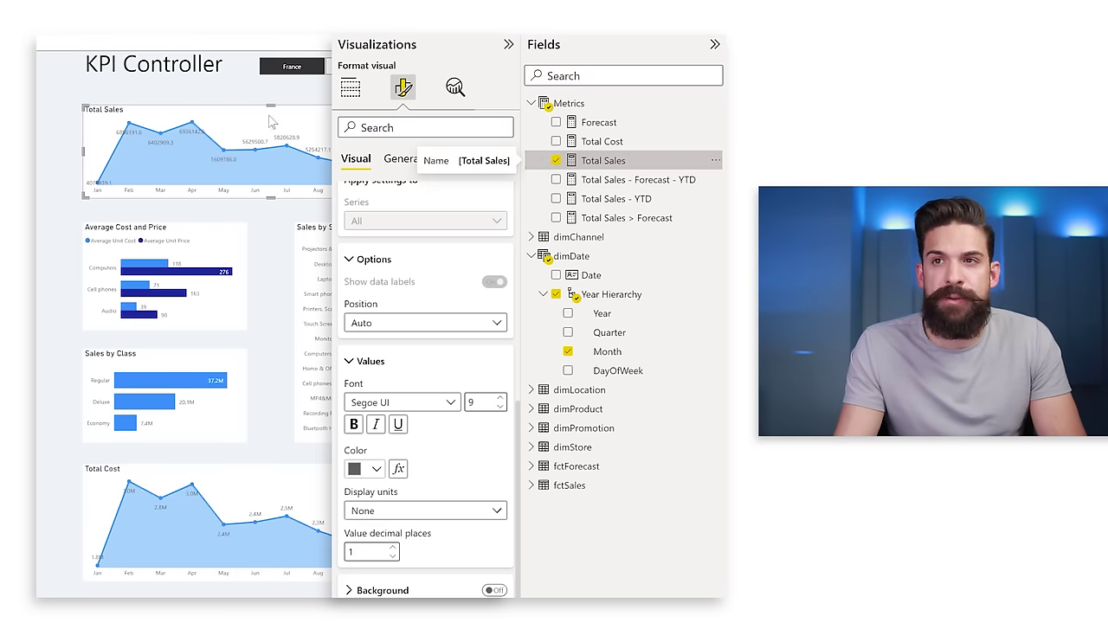
# Step: Give the Total Sales measure the custom format #,##0,,.0 in place of its decimal number format
pyautogui.click(606, 163)
pyautogui.click(359, 79)
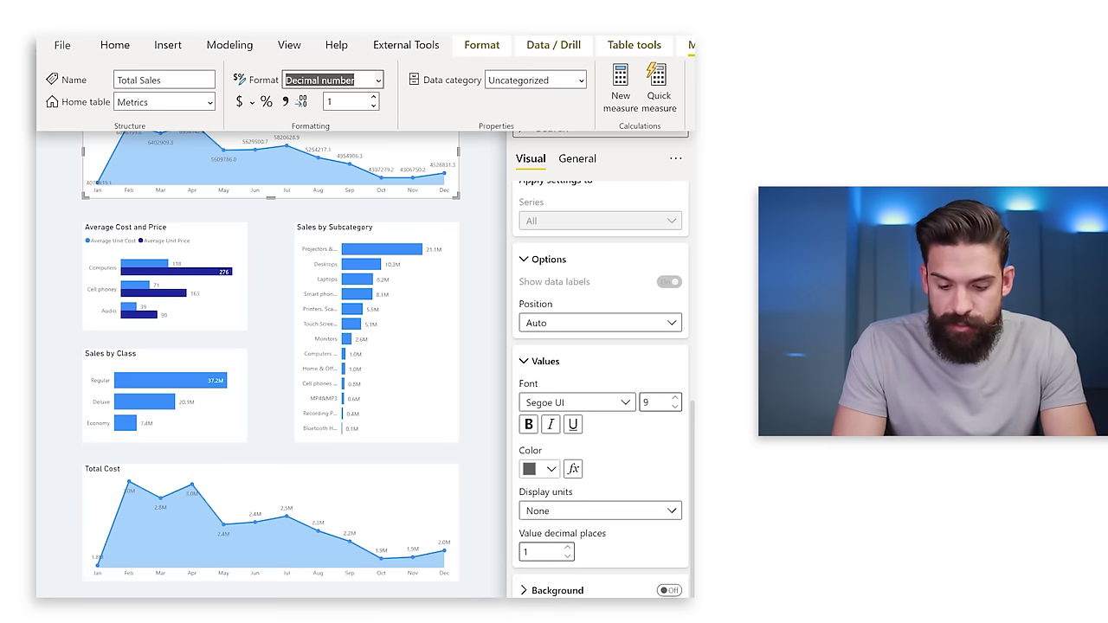
pyautogui.write('#,##0')
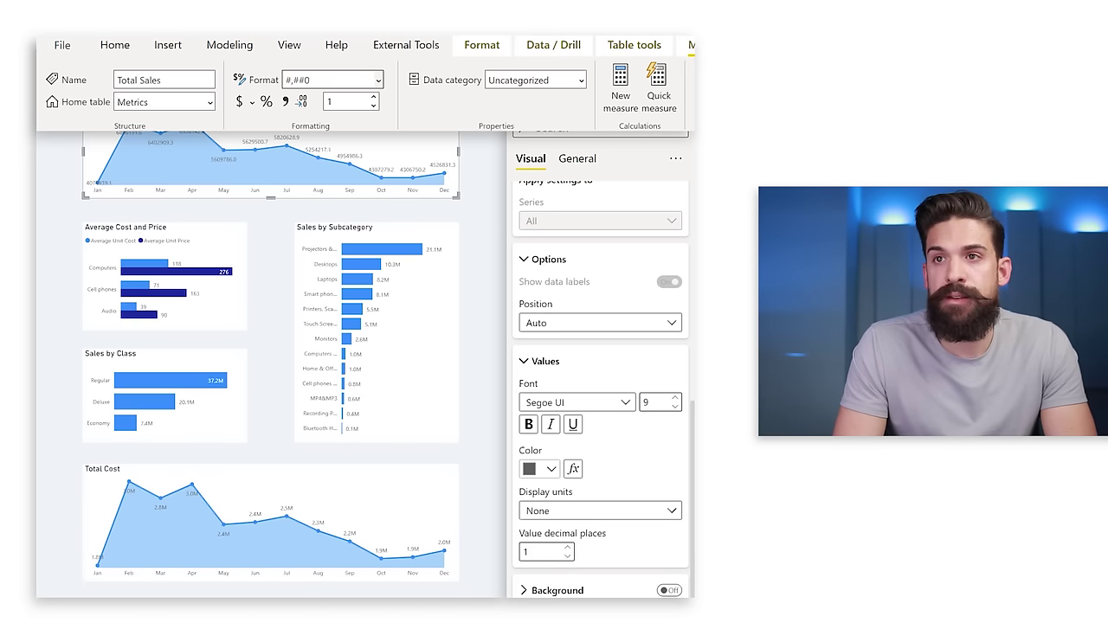
pyautogui.write(',,')
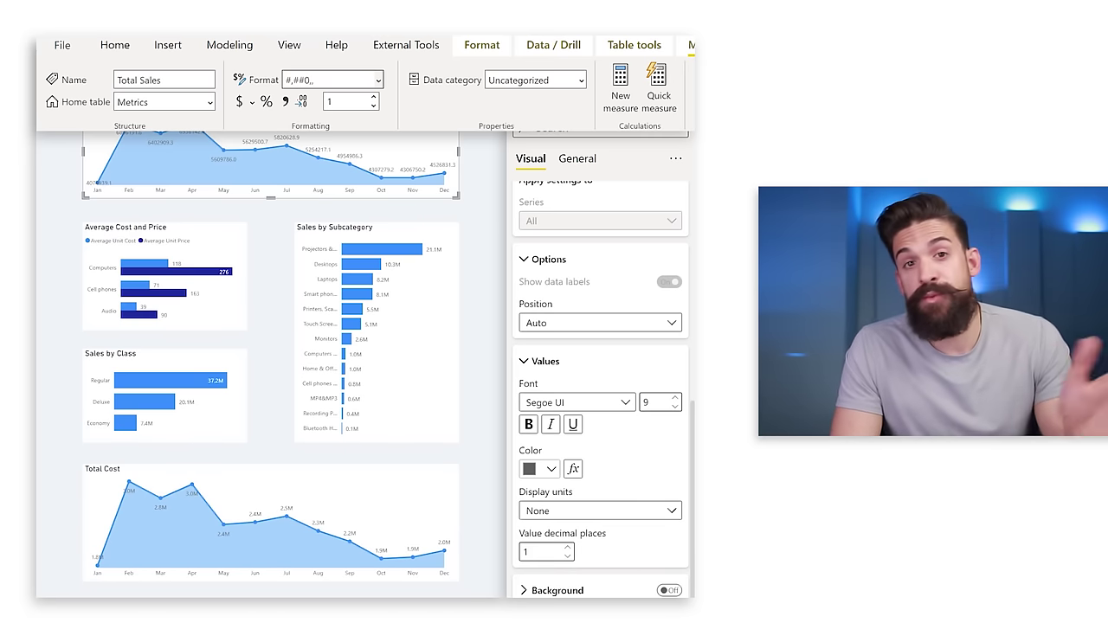
pyautogui.write(',')
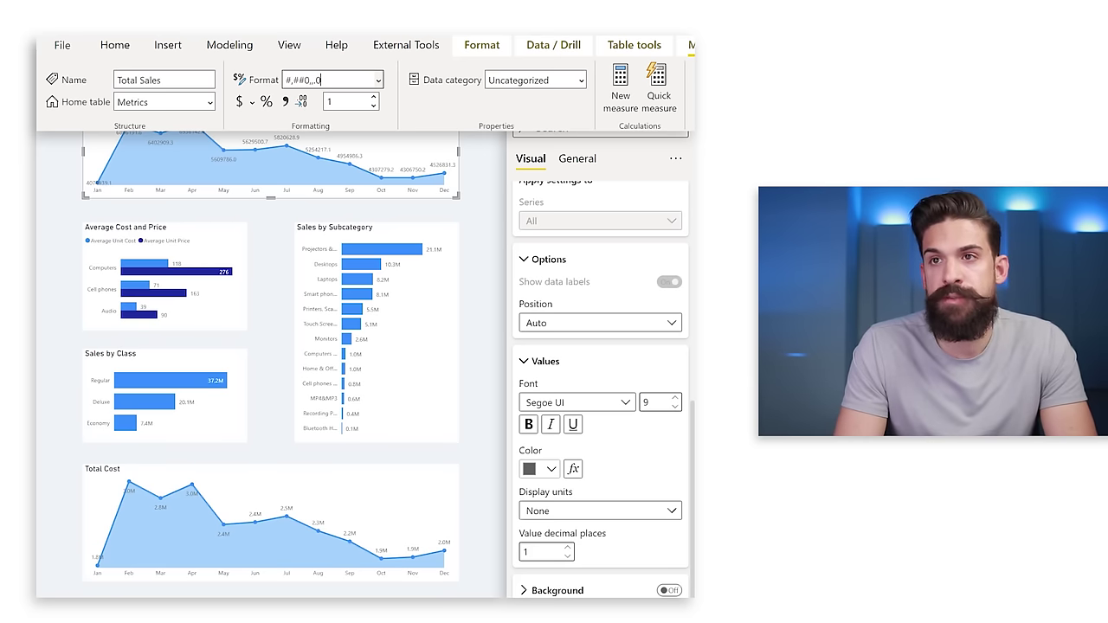
pyautogui.press('Return')
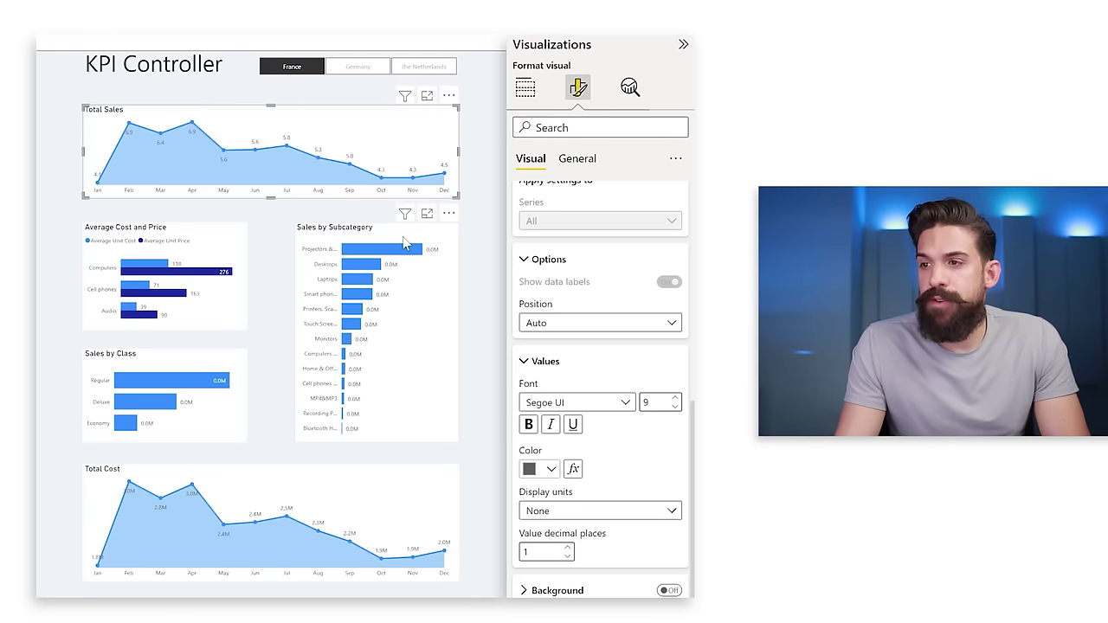
# Step: Set the display units of the Sales by Subcategory chart's data labels to None
pyautogui.click(404, 243)
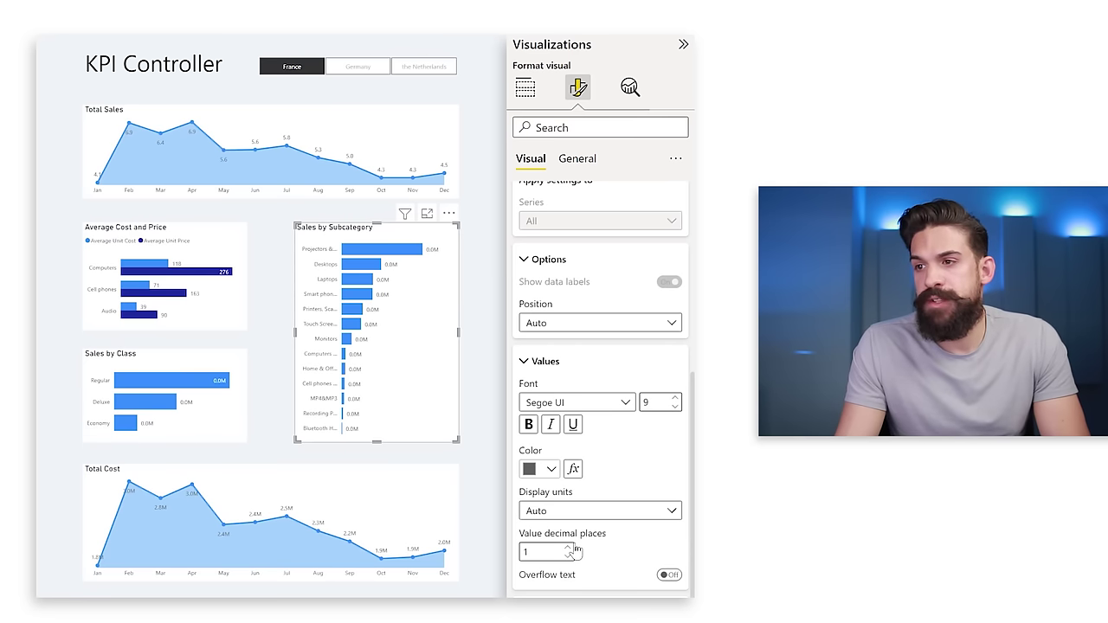
pyautogui.click(586, 513)
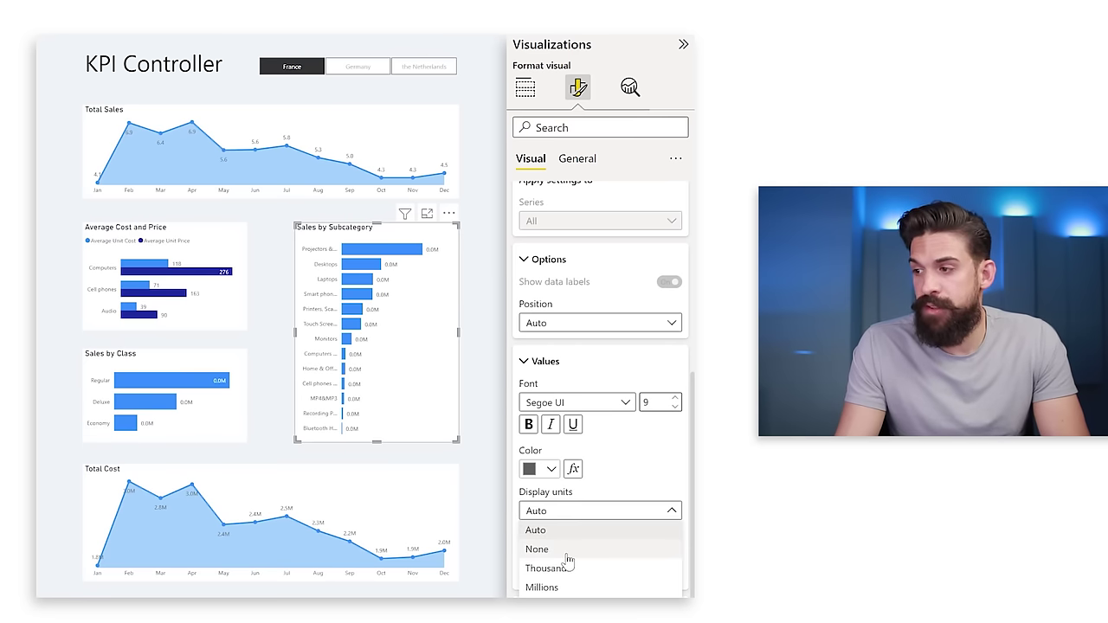
pyautogui.click(567, 550)
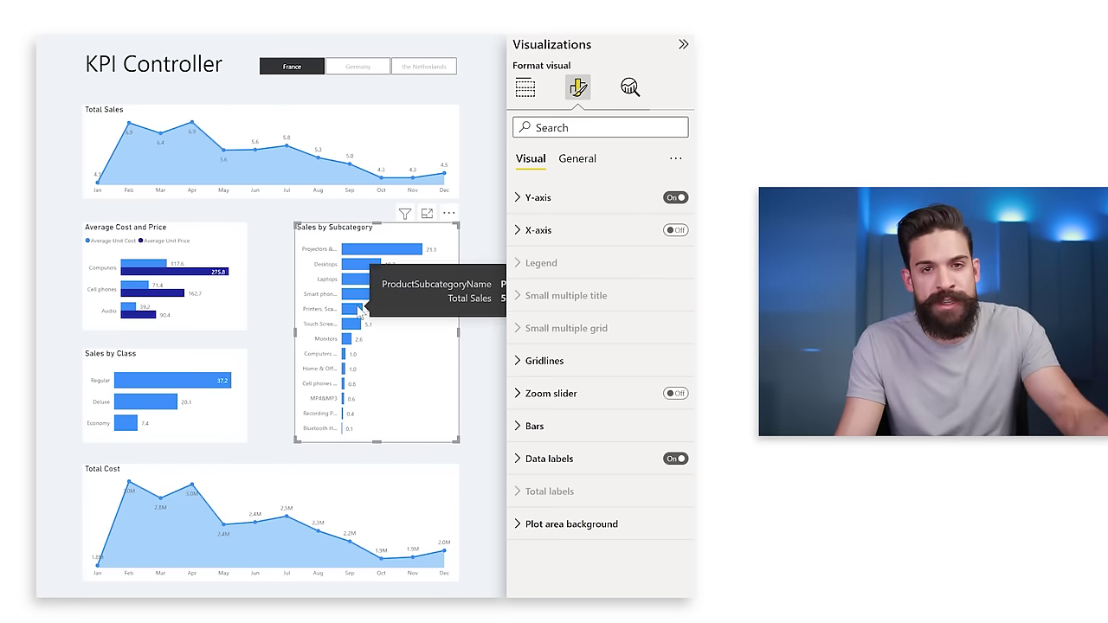
# Step: Increase the Y-axis maximum area width of the Sales by Subcategory chart so the full subcategory names fit
pyautogui.click(543, 199)
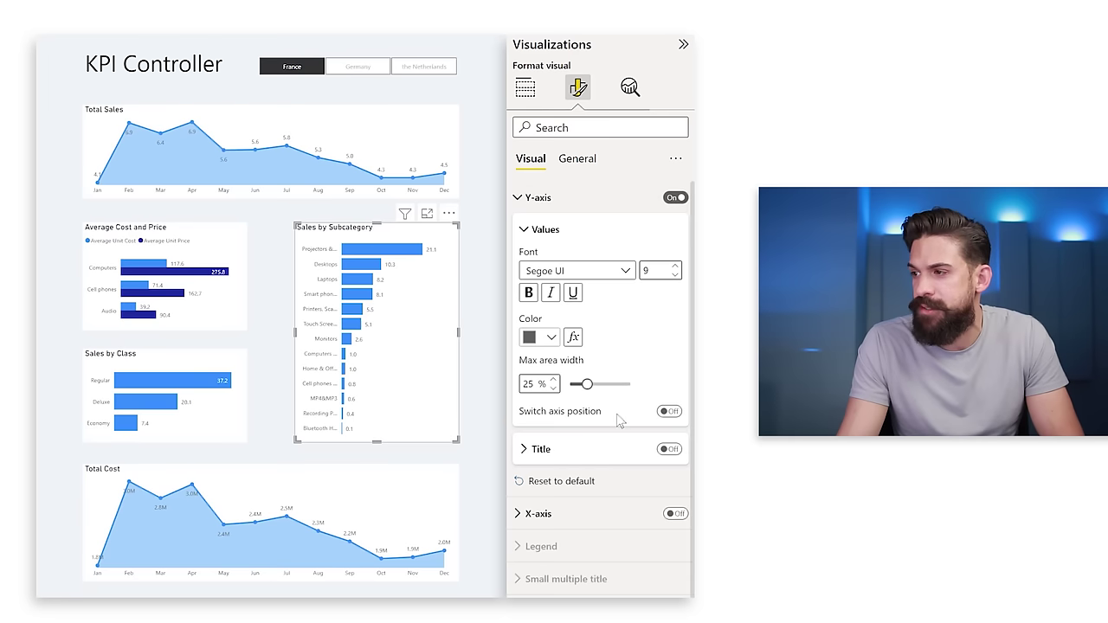
pyautogui.moveTo(587, 384); pyautogui.dragTo(684, 405)
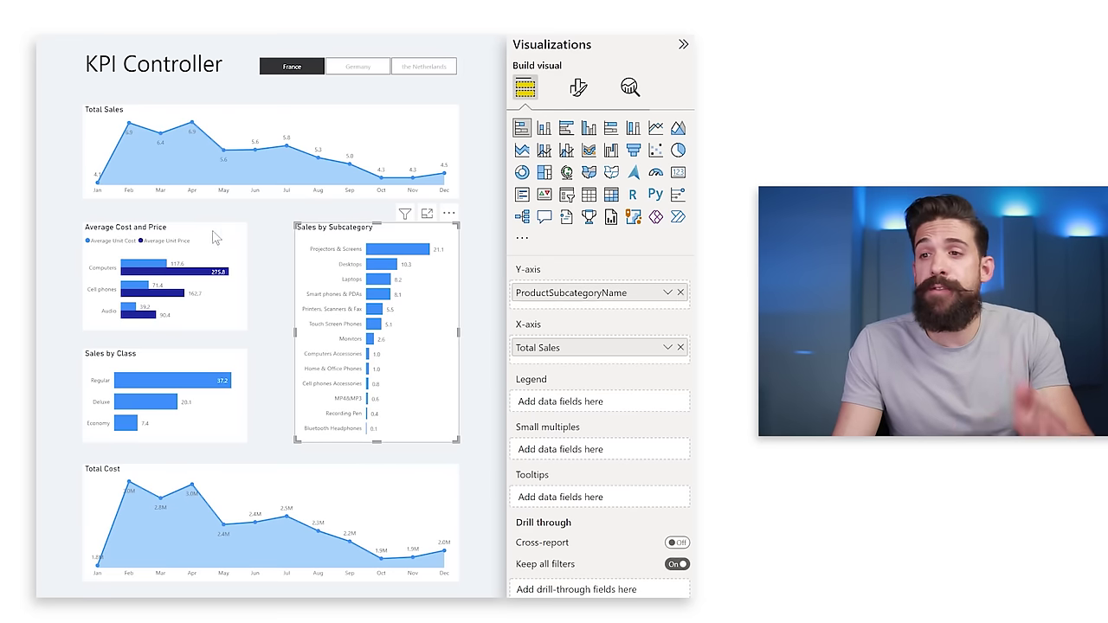
# Step: Rename the Average Unit Cost field to Unit Cost in the Average Cost and Price chart
pyautogui.click(192, 242)
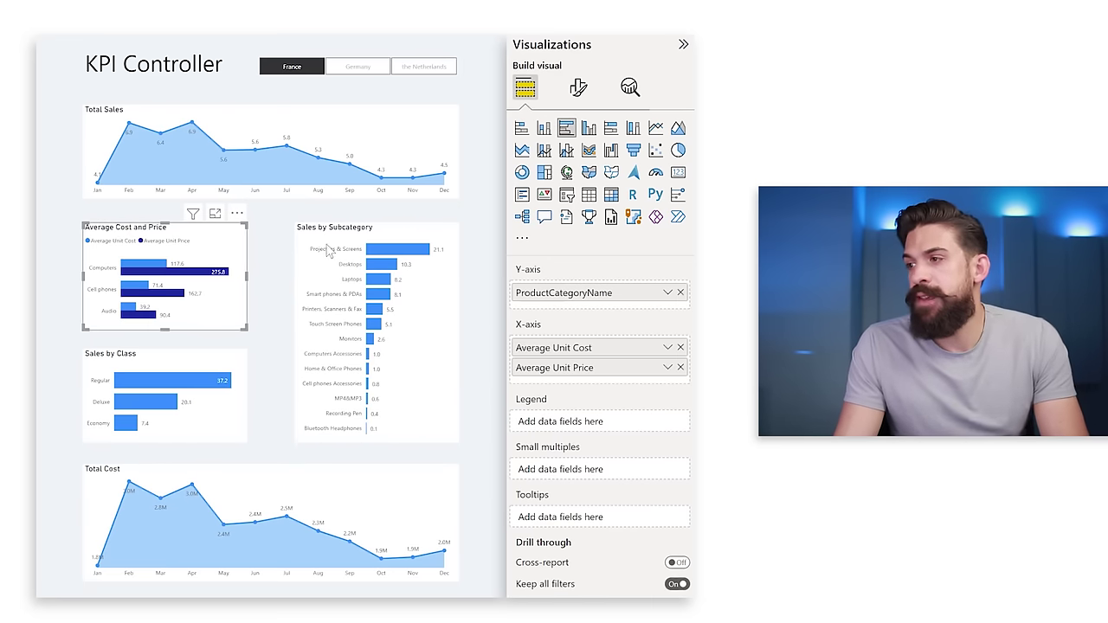
pyautogui.doubleClick(552, 347)
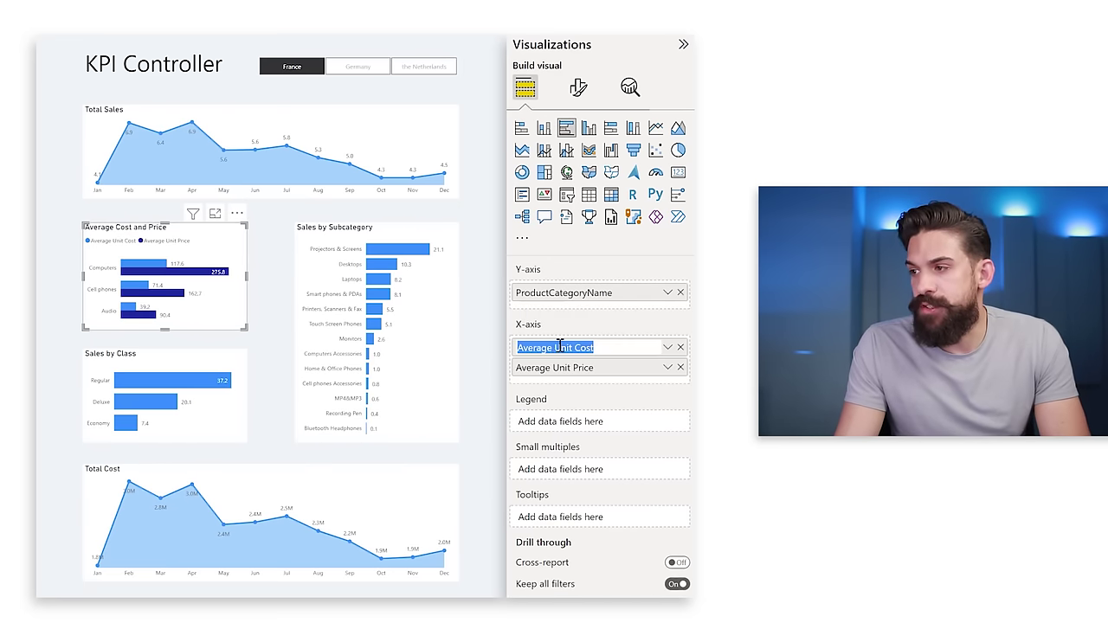
pyautogui.click(555, 347)
pyautogui.doubleClick(536, 347)
pyautogui.press('BackSpace')
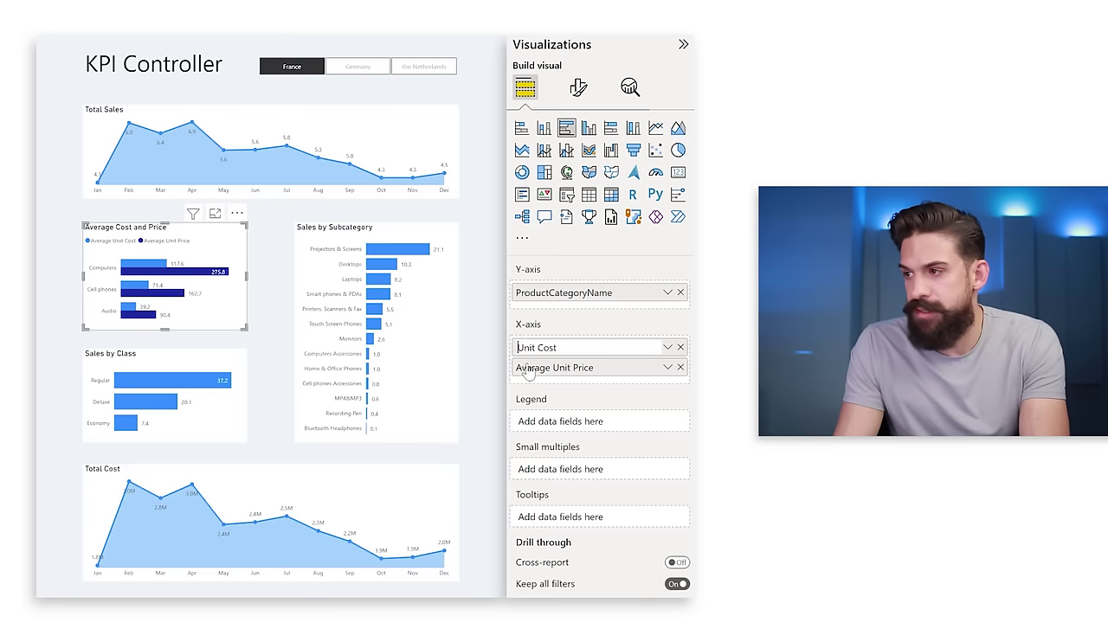
pyautogui.press('Return')
# Step: Rename the Average Unit Price field to Unit Price in the same chart
pyautogui.doubleClick(558, 369)
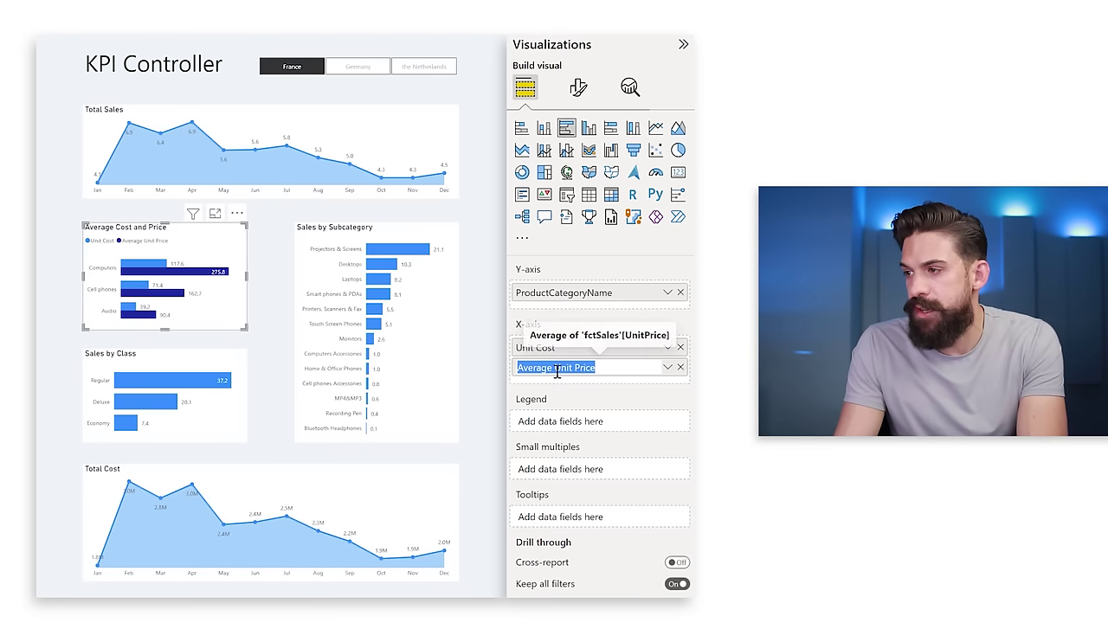
pyautogui.click(558, 368)
pyautogui.doubleClick(537, 368)
pyautogui.press('BackSpace')
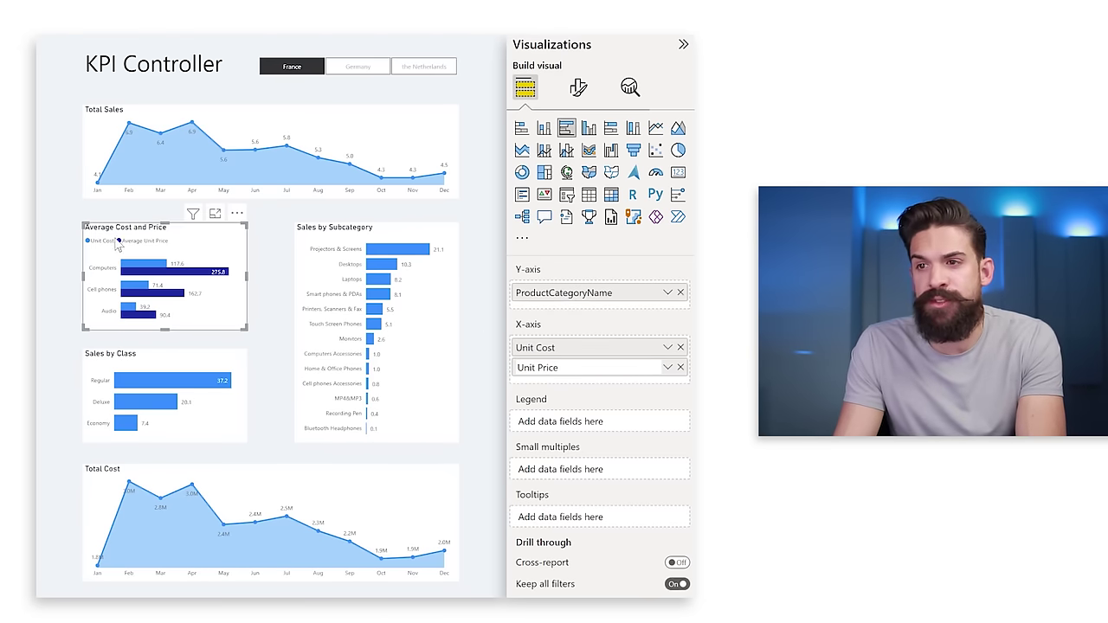
pyautogui.press('Return')
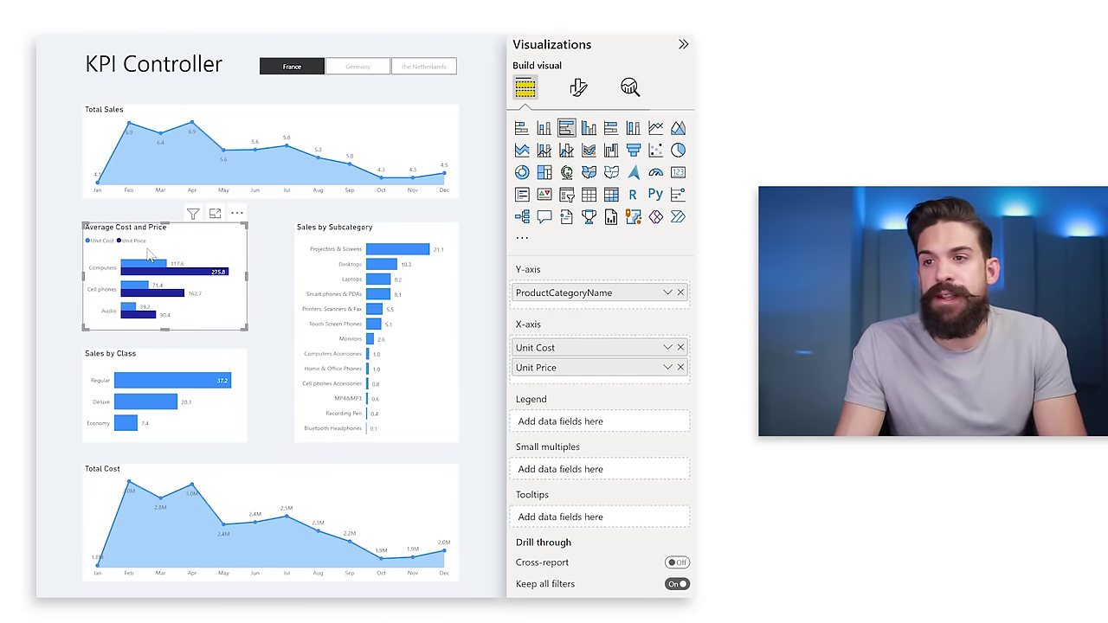
# Step: Change the title of the Average Cost and Price chart to Unit Price vs Cost (Avg)
pyautogui.click(584, 92)
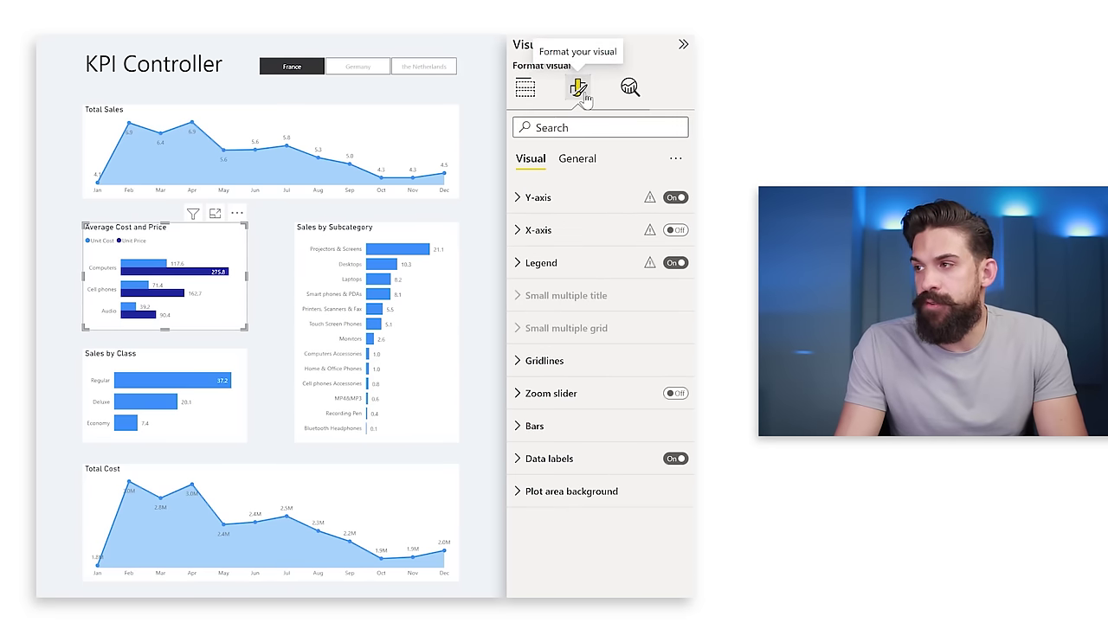
pyautogui.click(577, 161)
pyautogui.click(551, 232)
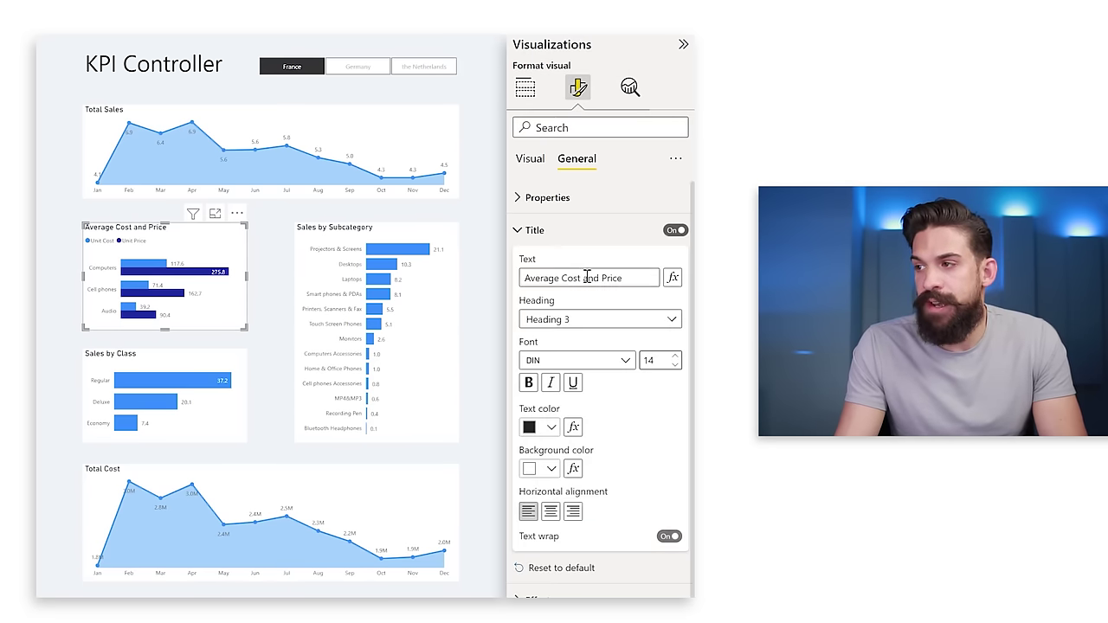
pyautogui.tripleClick(632, 278)
pyautogui.write('Unit Price')
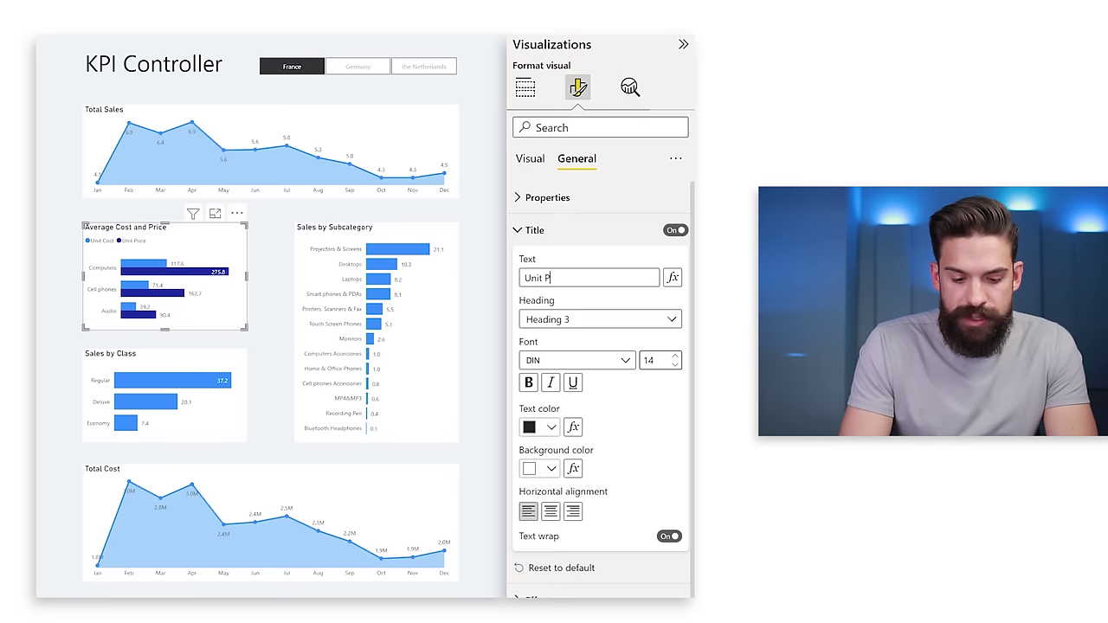
pyautogui.write(' vs Cost')
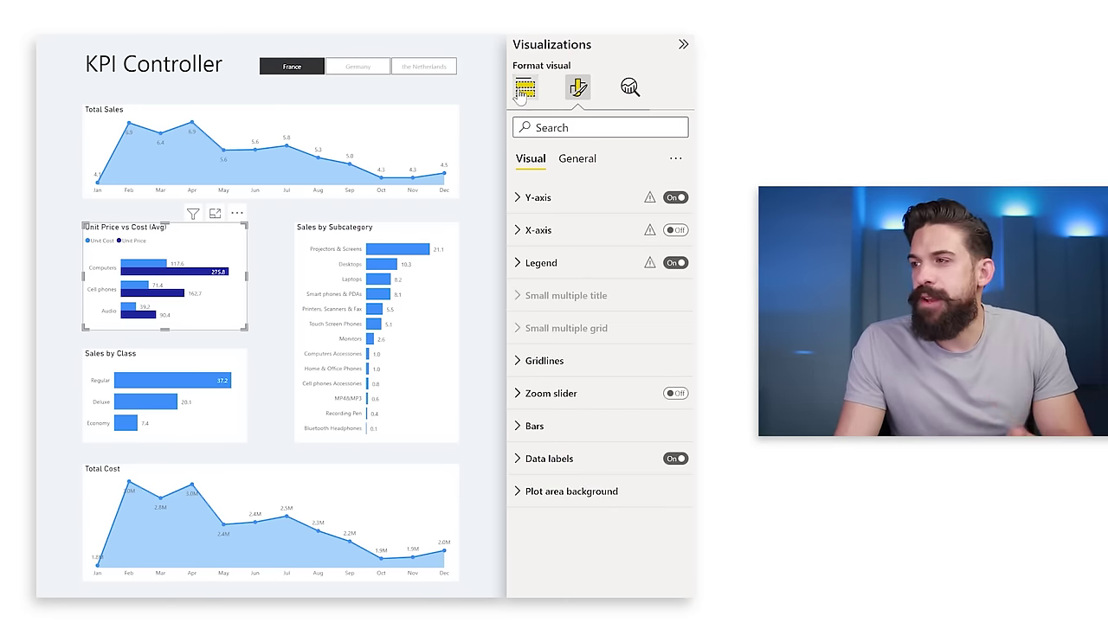
# Step: Reorder the chart's X-axis fields so Unit Price comes before Unit Cost
pyautogui.click(524, 88)
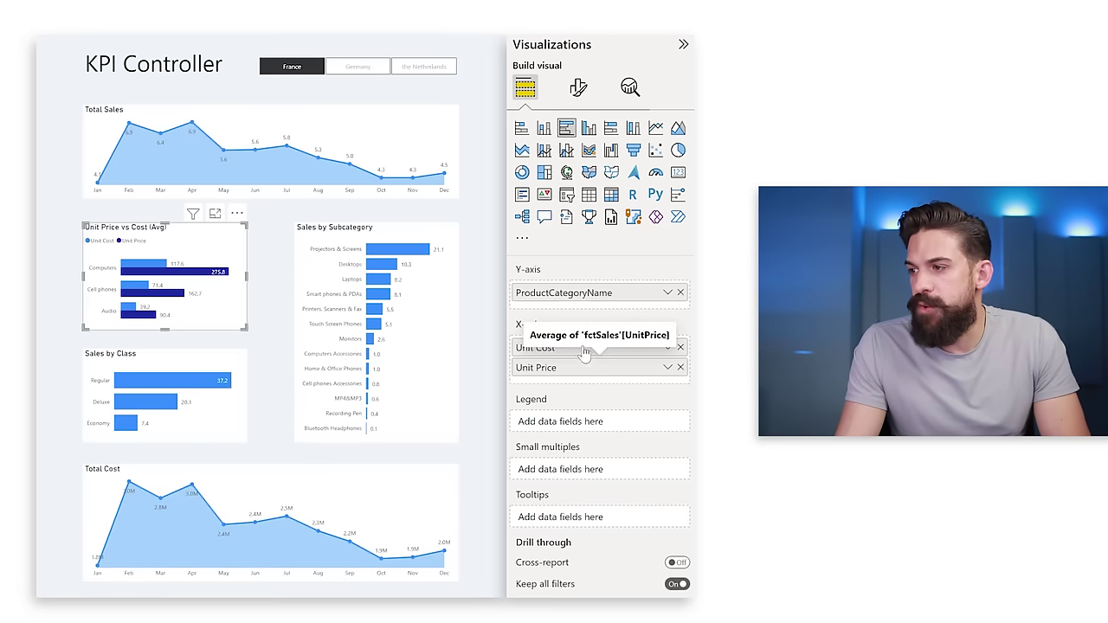
pyautogui.moveTo(582, 374); pyautogui.dragTo(585, 349)
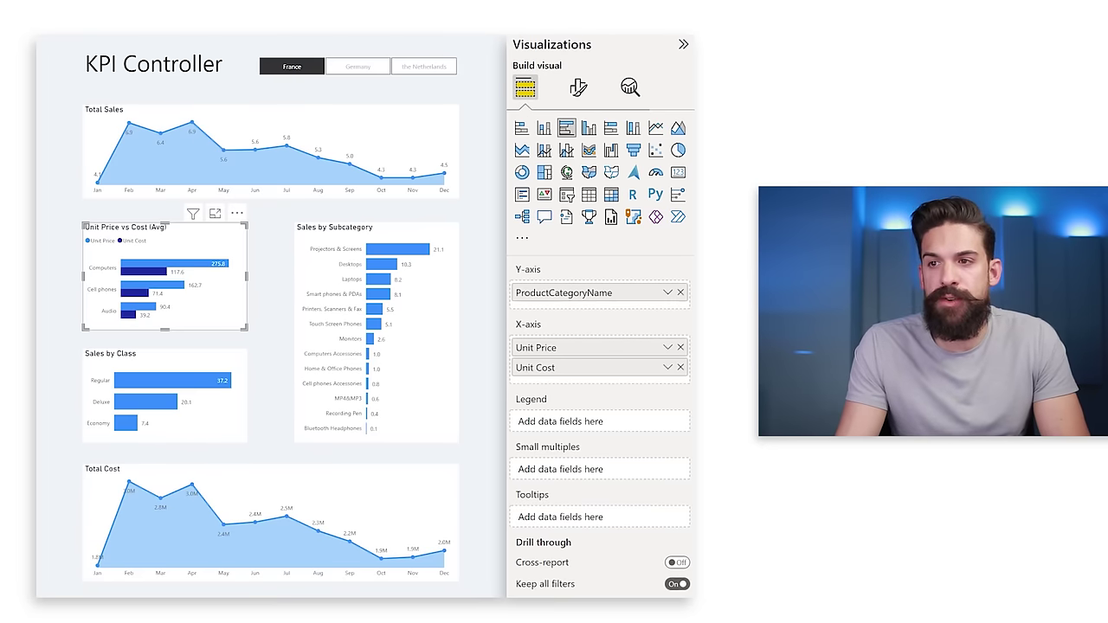
# Step: Start the Y-axis range of the Total Sales and Total Cost charts at 0 while keeping both axes hidden
pyautogui.click(579, 88)
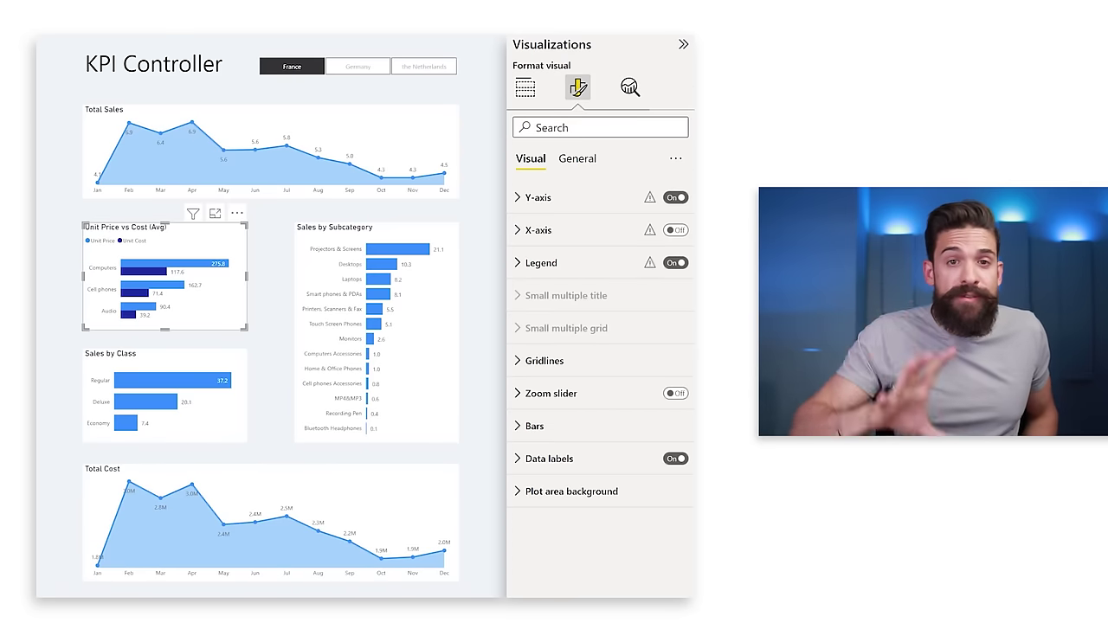
pyautogui.click(337, 136)
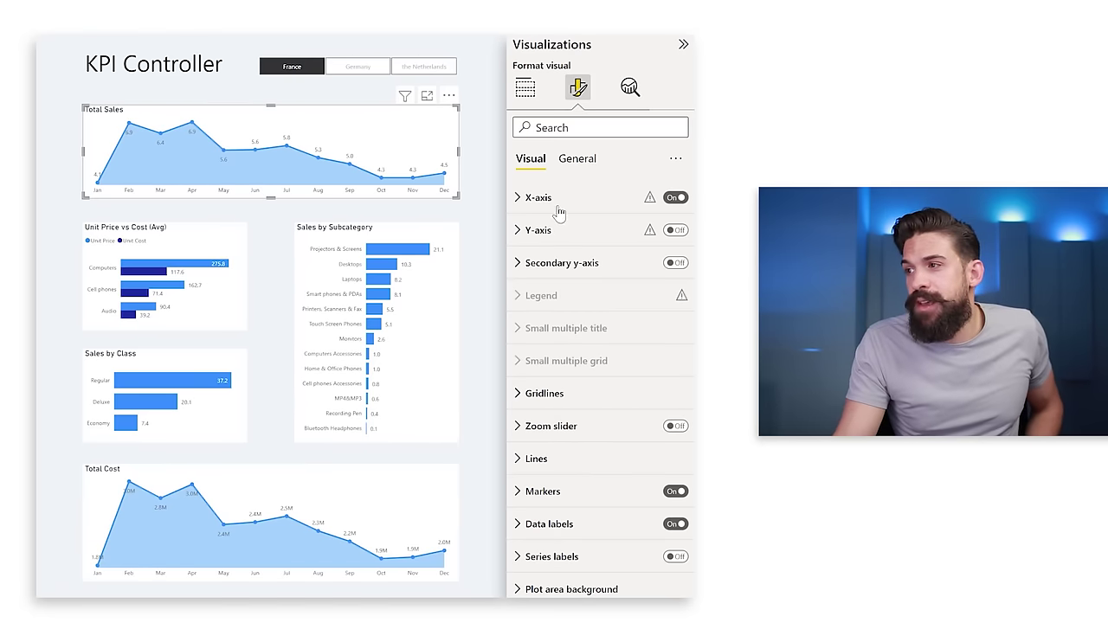
pyautogui.click(551, 232)
pyautogui.click(675, 230)
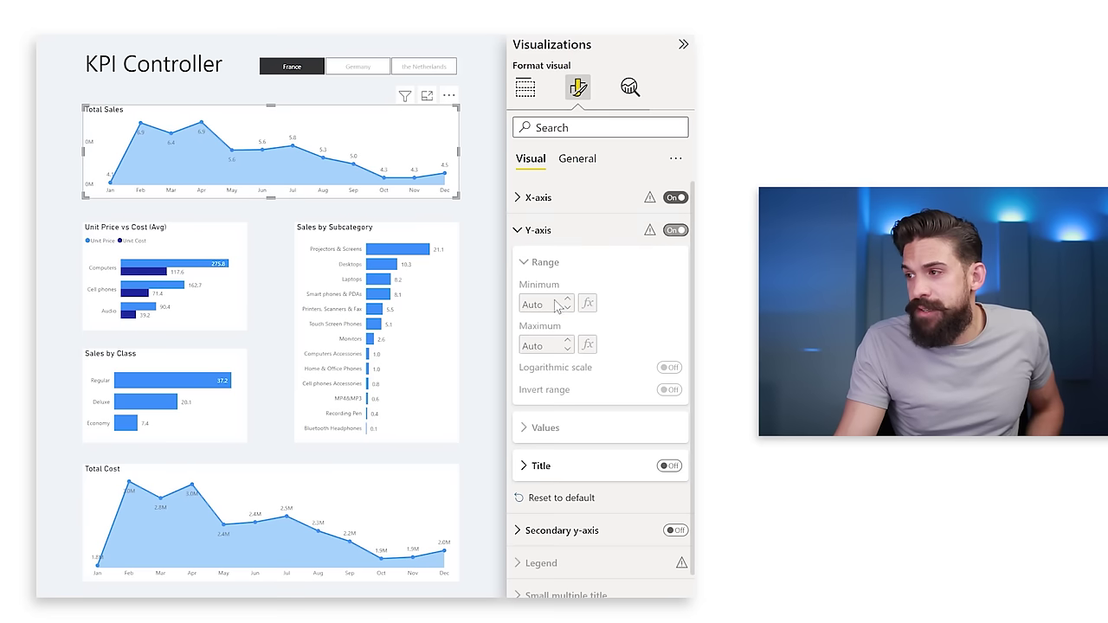
pyautogui.click(553, 304)
pyautogui.write('0')
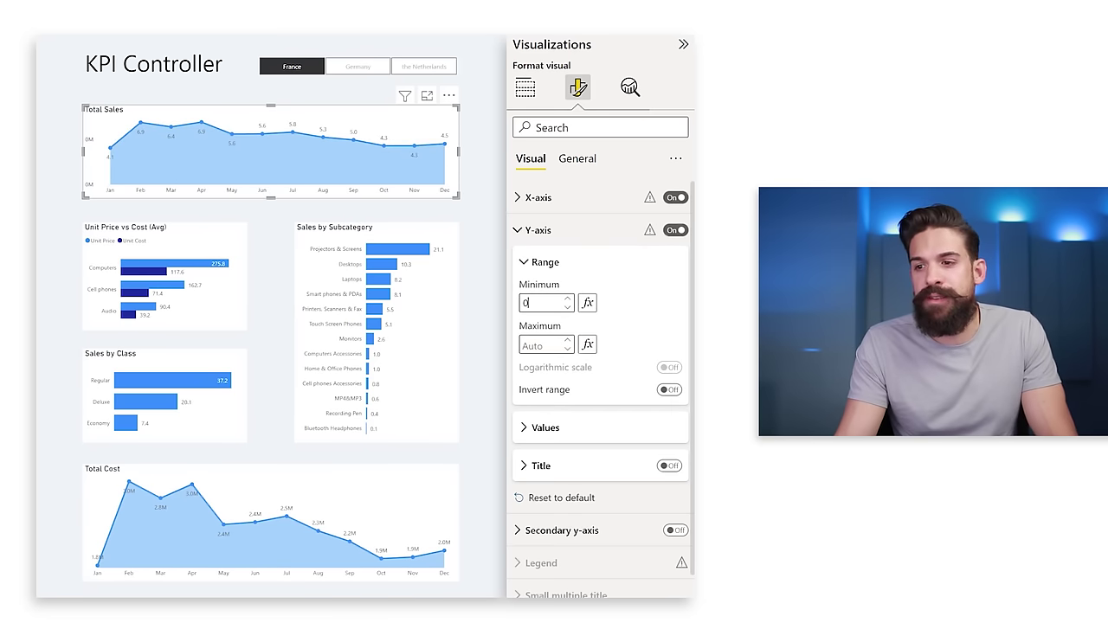
pyautogui.click(674, 231)
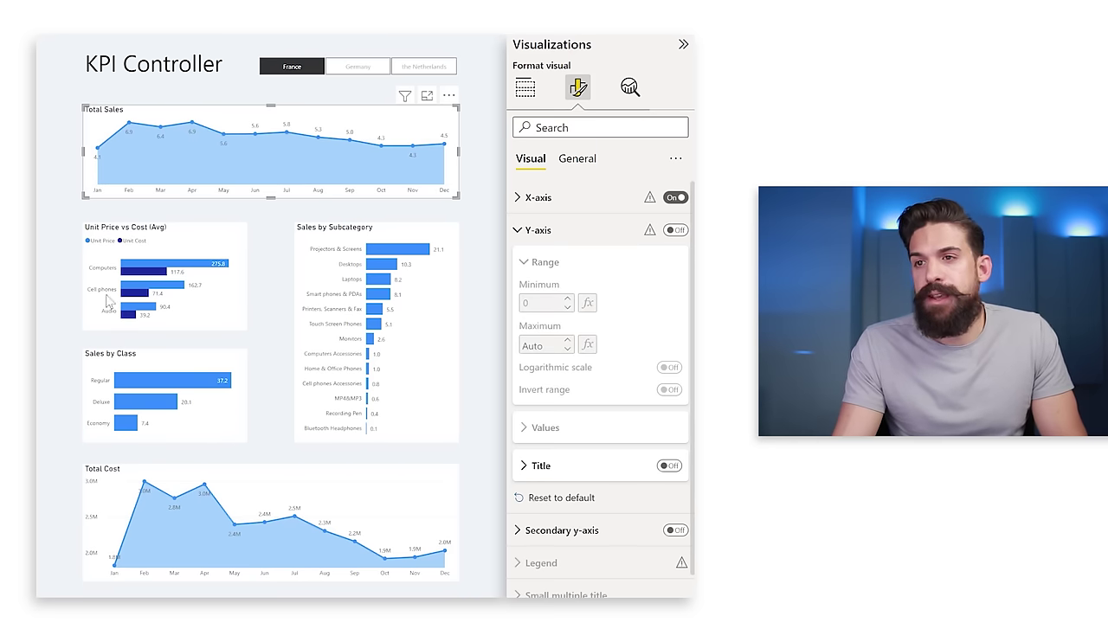
pyautogui.click(227, 478)
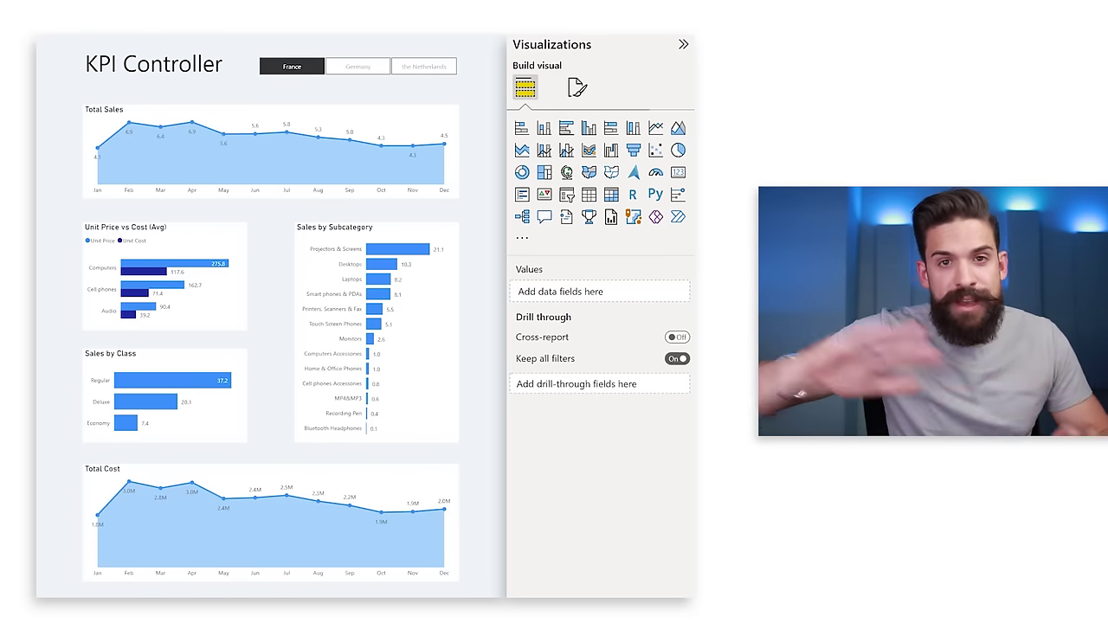
# Step: Examine the colour choices for the report page's canvas background
pyautogui.click(577, 88)
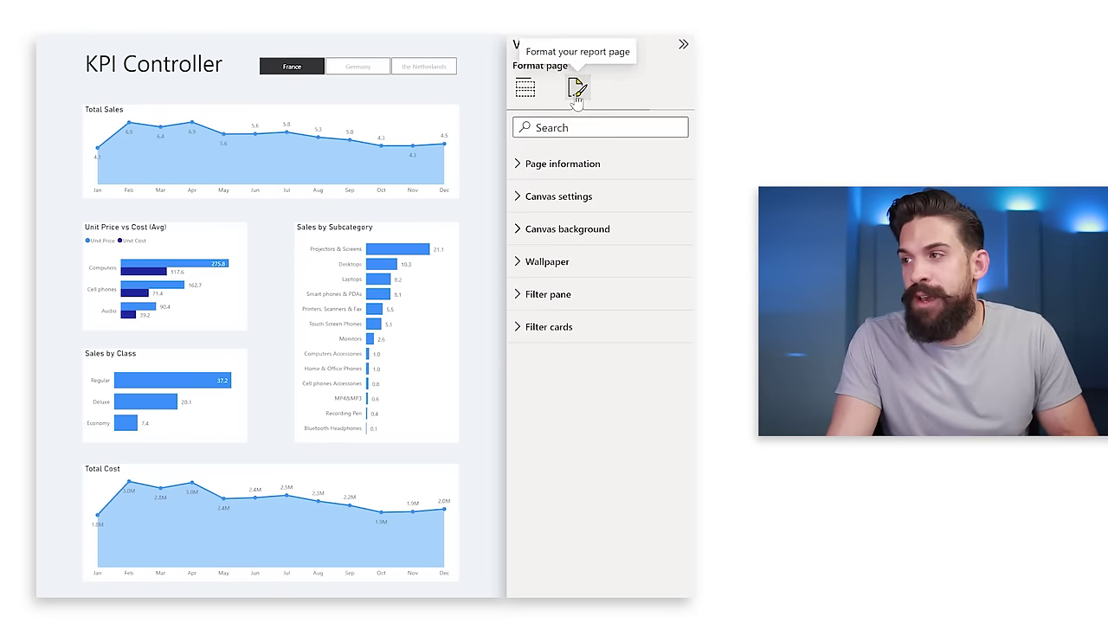
pyautogui.click(571, 229)
pyautogui.click(549, 278)
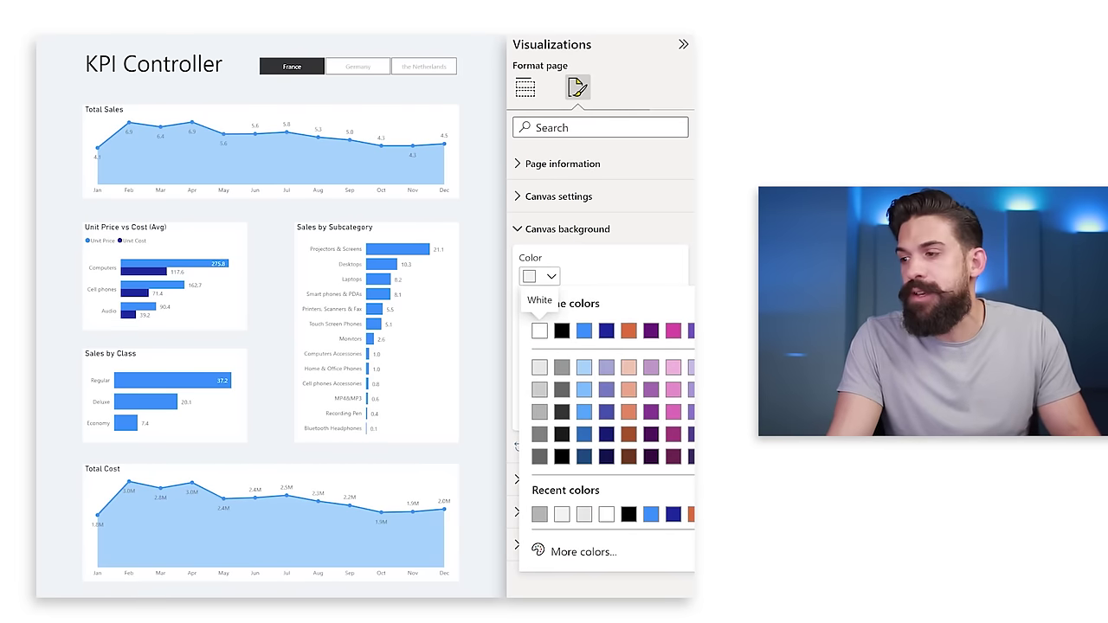
pyautogui.click(539, 331)
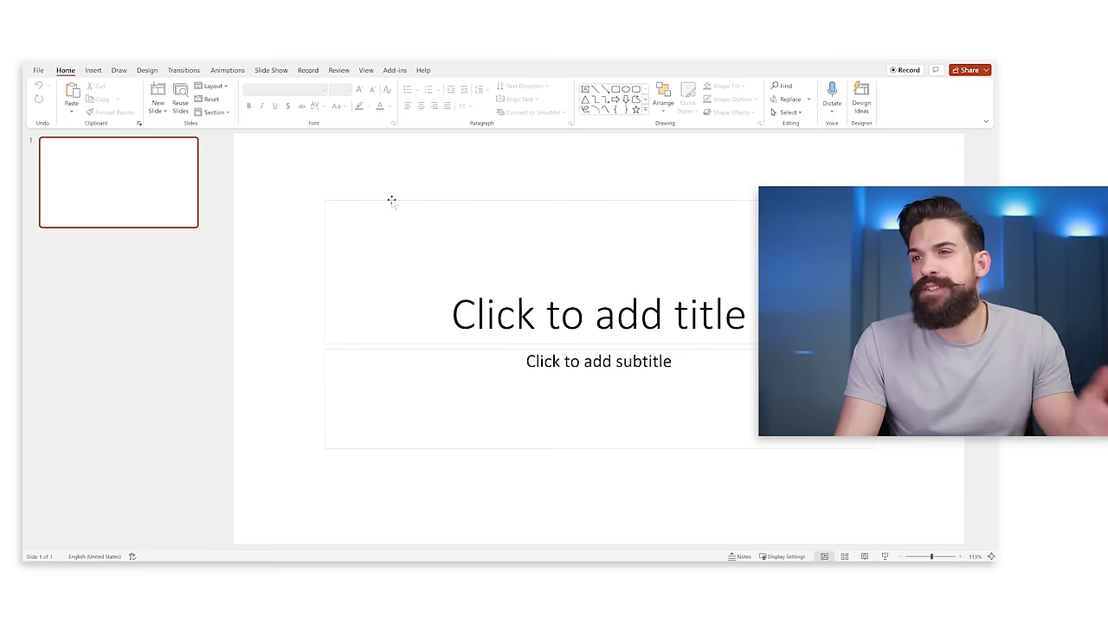
# Step: In PowerPoint, clear the slide's placeholders and give its background a dark blue radial gradient fill spreading from the bottom-left corner
pyautogui.click(389, 198)
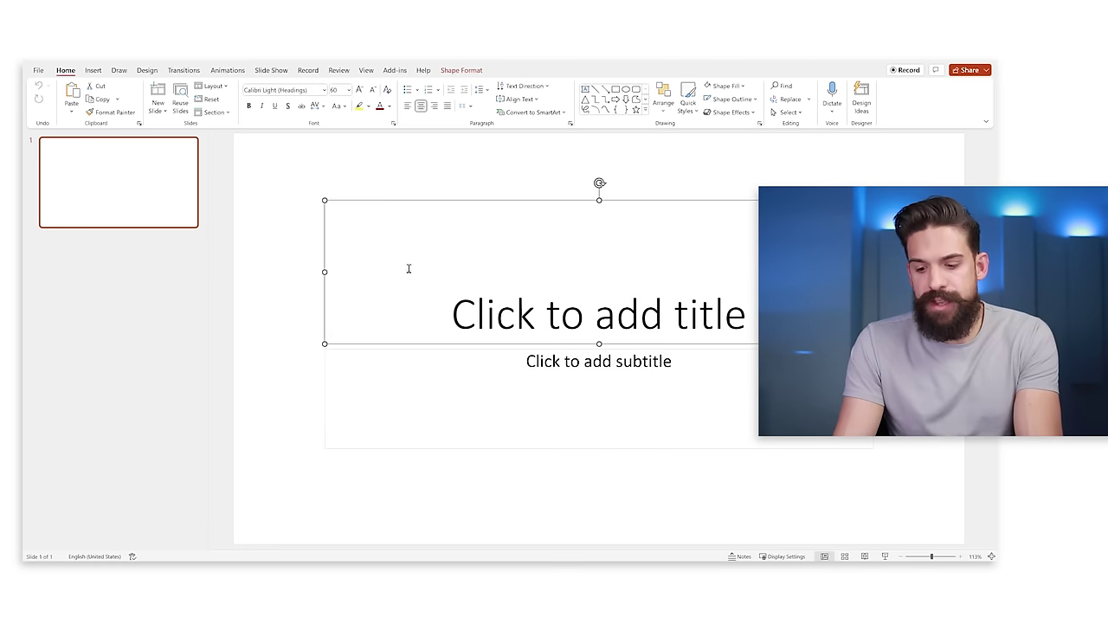
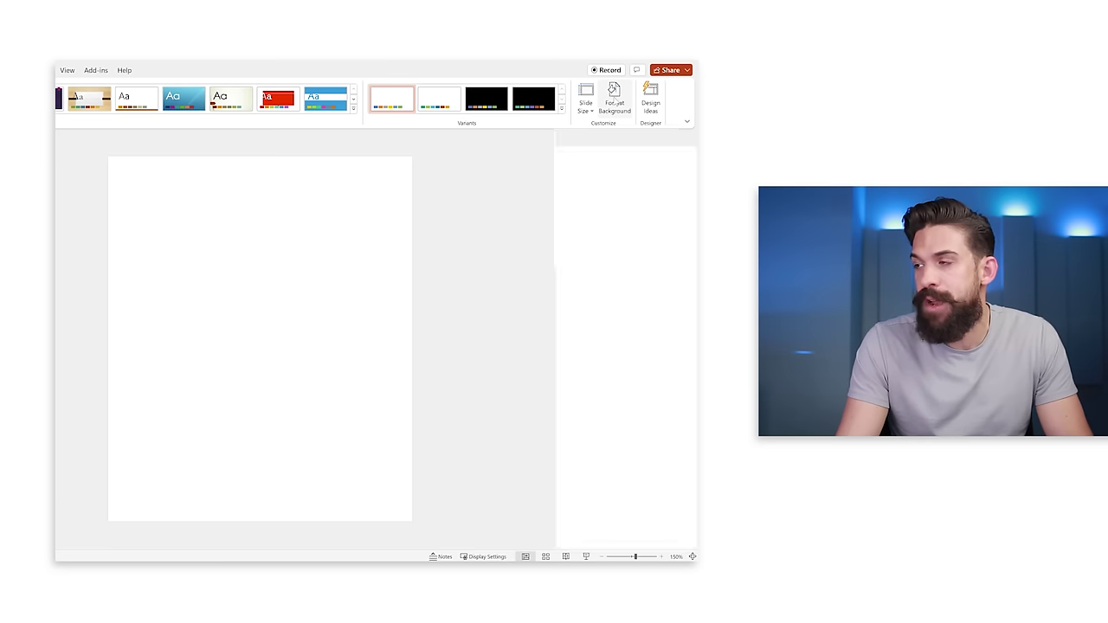
pyautogui.click(593, 209)
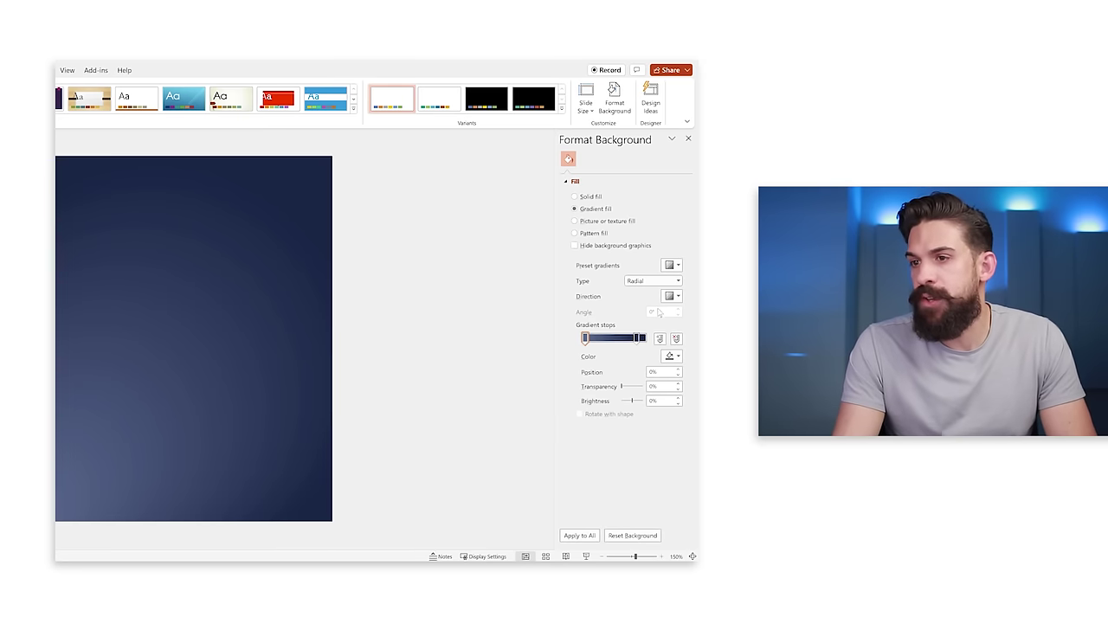
pyautogui.click(650, 281)
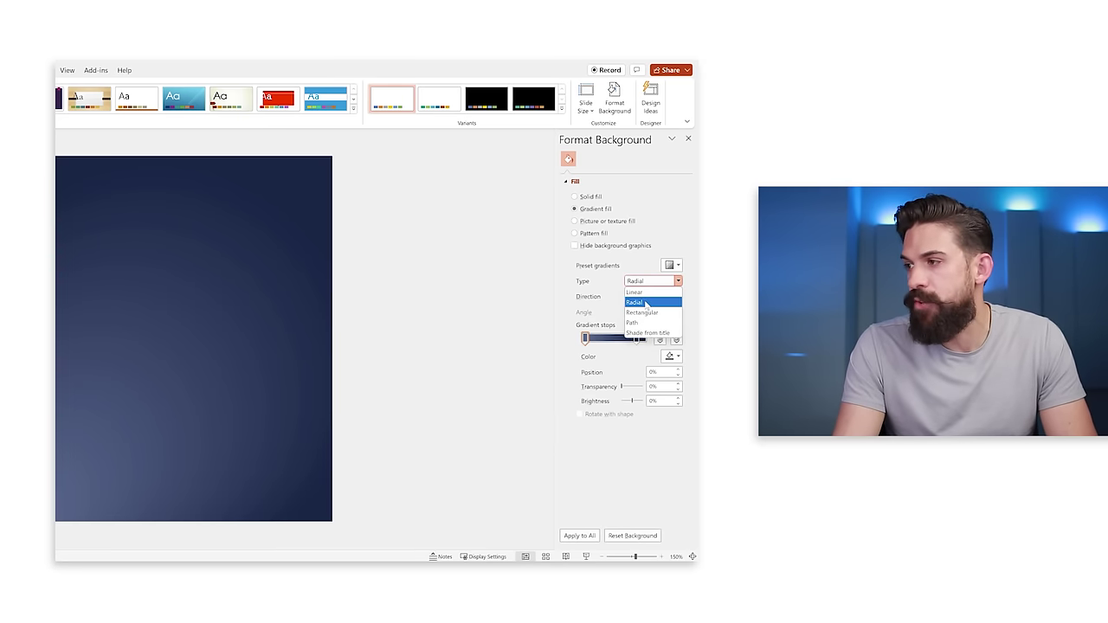
pyautogui.click(668, 307)
pyautogui.click(672, 296)
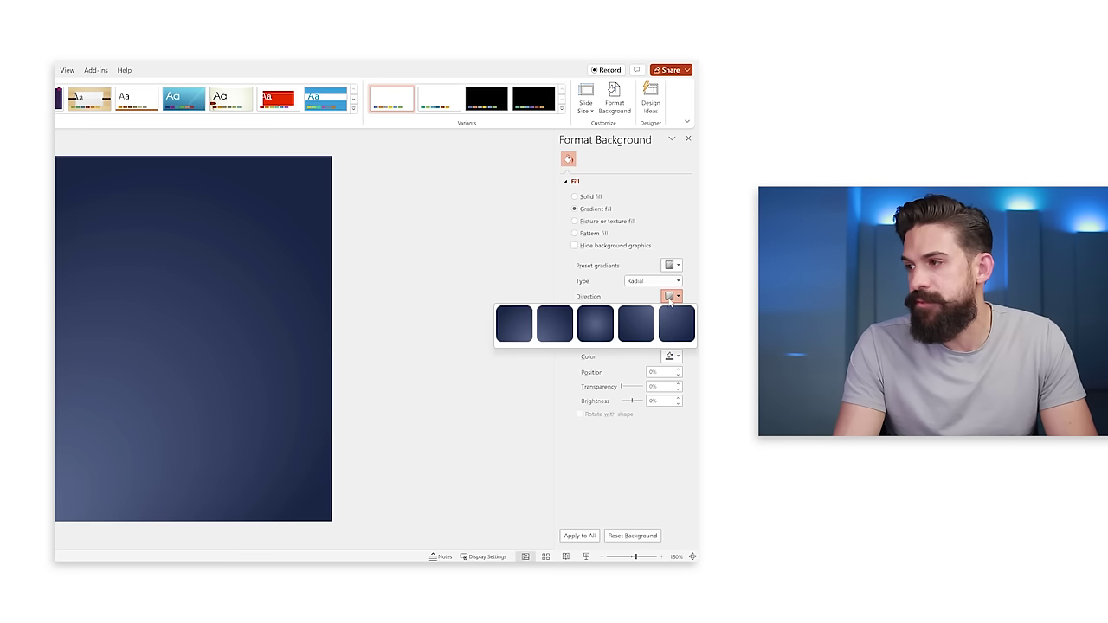
pyautogui.click(554, 323)
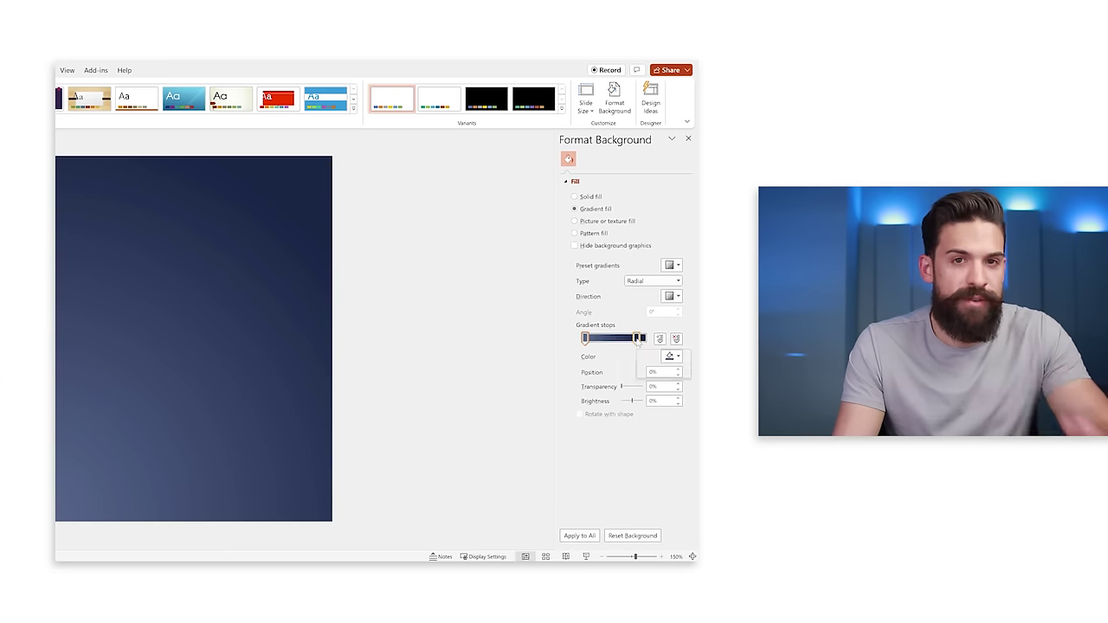
pyautogui.click(585, 338)
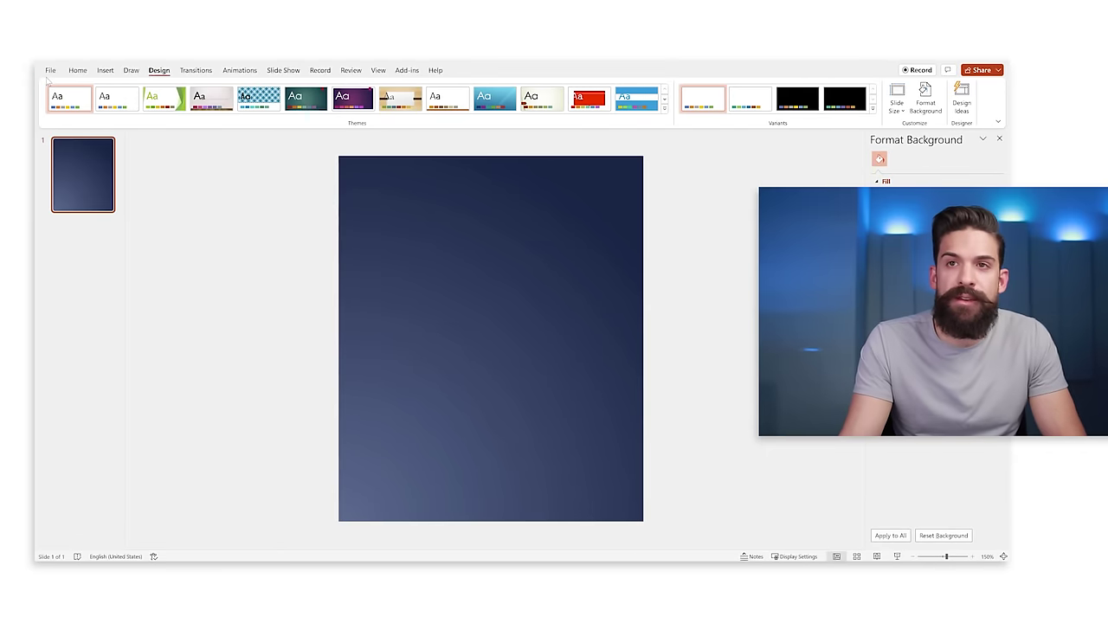
# Step: Save the slide to the Desktop in Scalable Vector Graphics format as pbi_background.svg
pyautogui.click(50, 70)
pyautogui.click(66, 205)
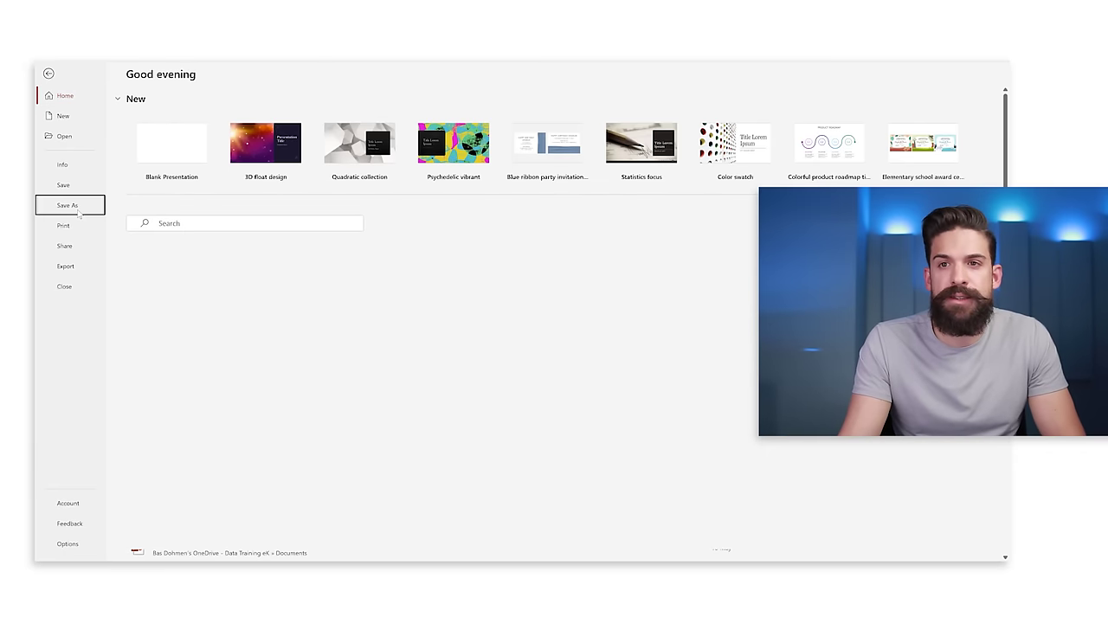
pyautogui.click(164, 399)
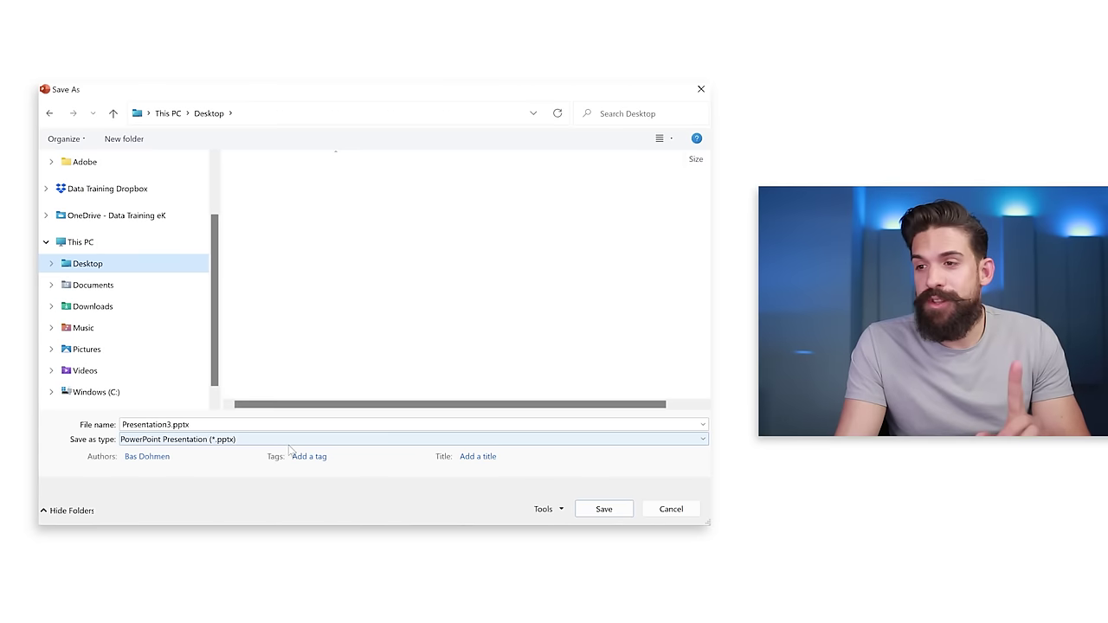
pyautogui.click(285, 439)
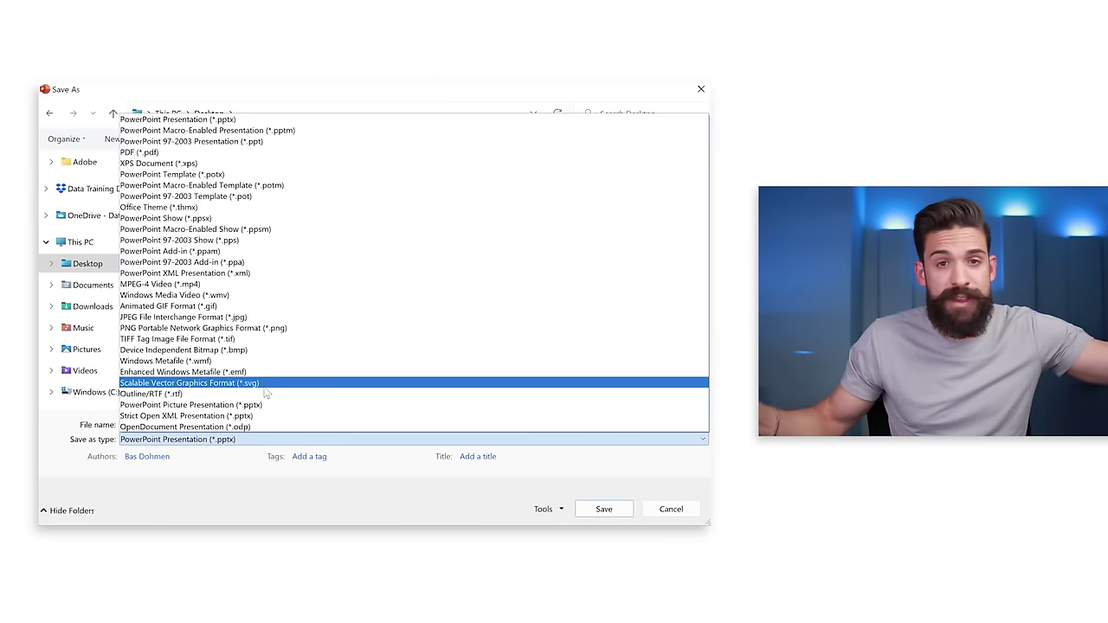
pyautogui.click(264, 386)
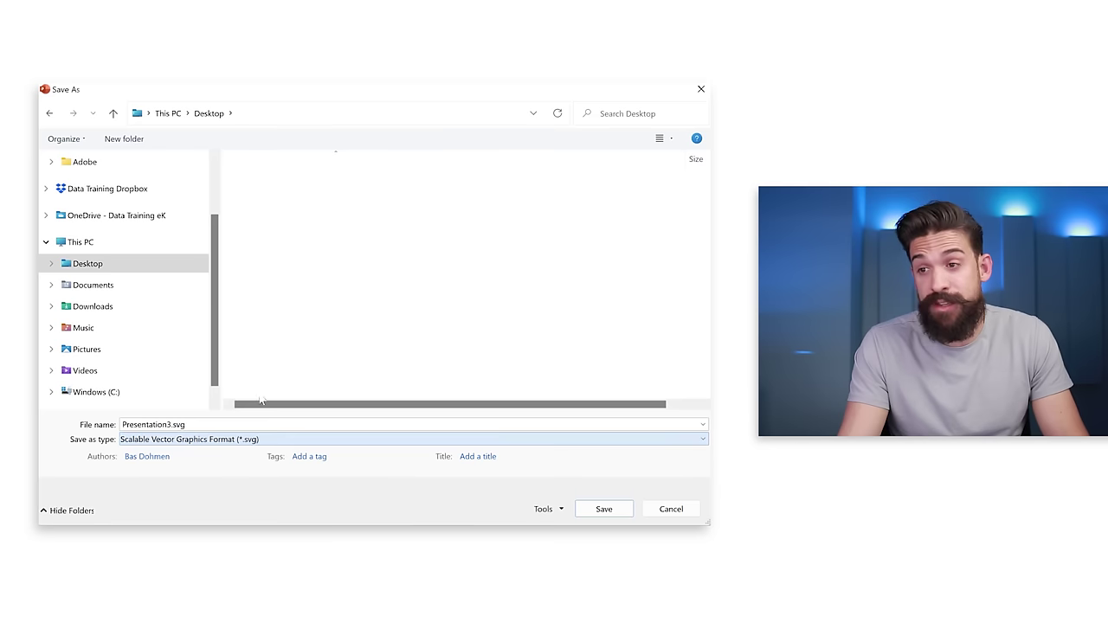
pyautogui.doubleClick(170, 425)
pyautogui.click(170, 425)
pyautogui.doubleClick(171, 425)
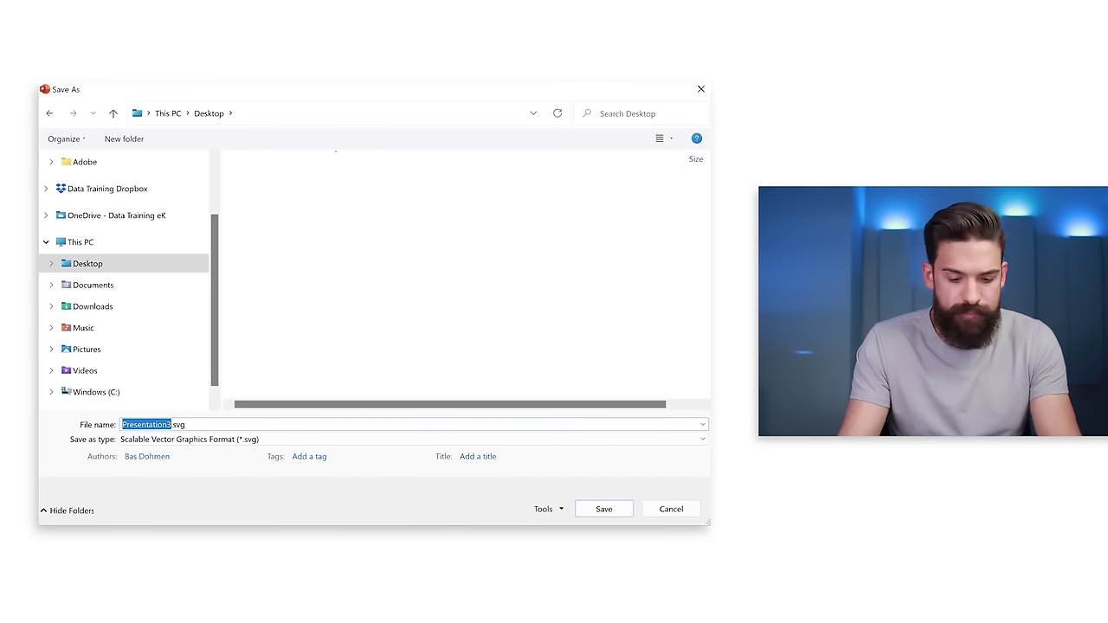
pyautogui.write('pbi_background')
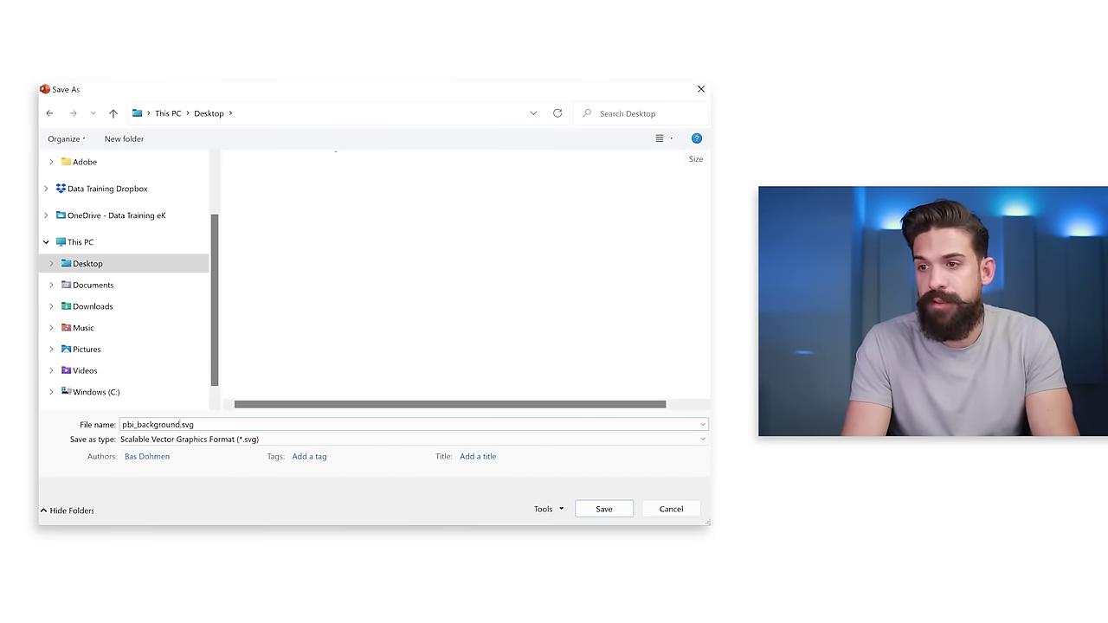
pyautogui.press('Return')
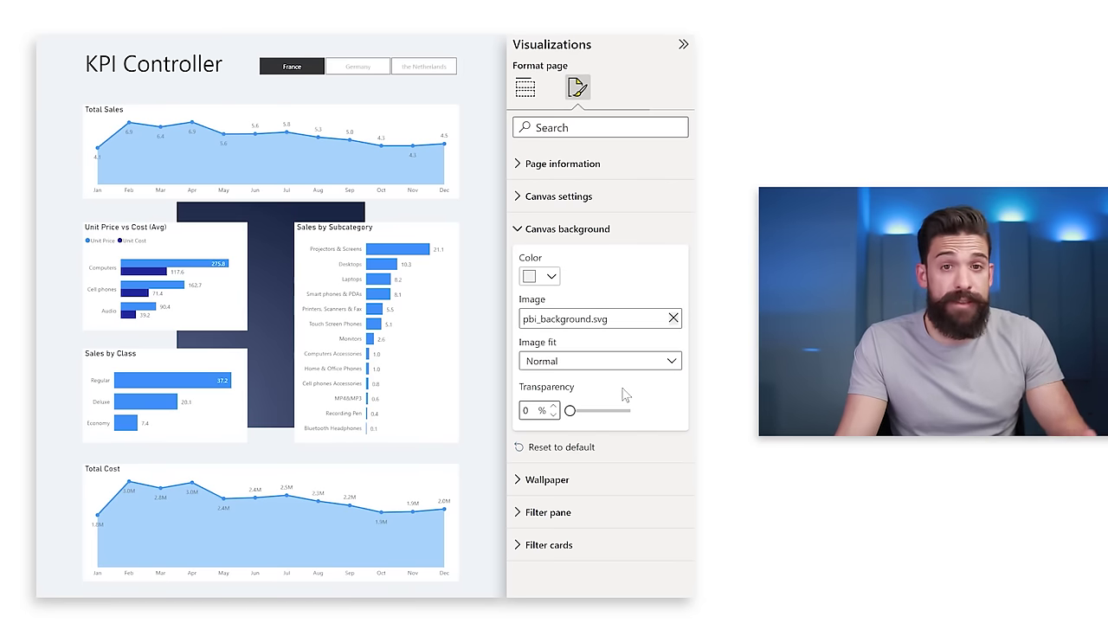
# Step: Set the image fit of the pbi_background.svg canvas background to Fit
pyautogui.click(636, 369)
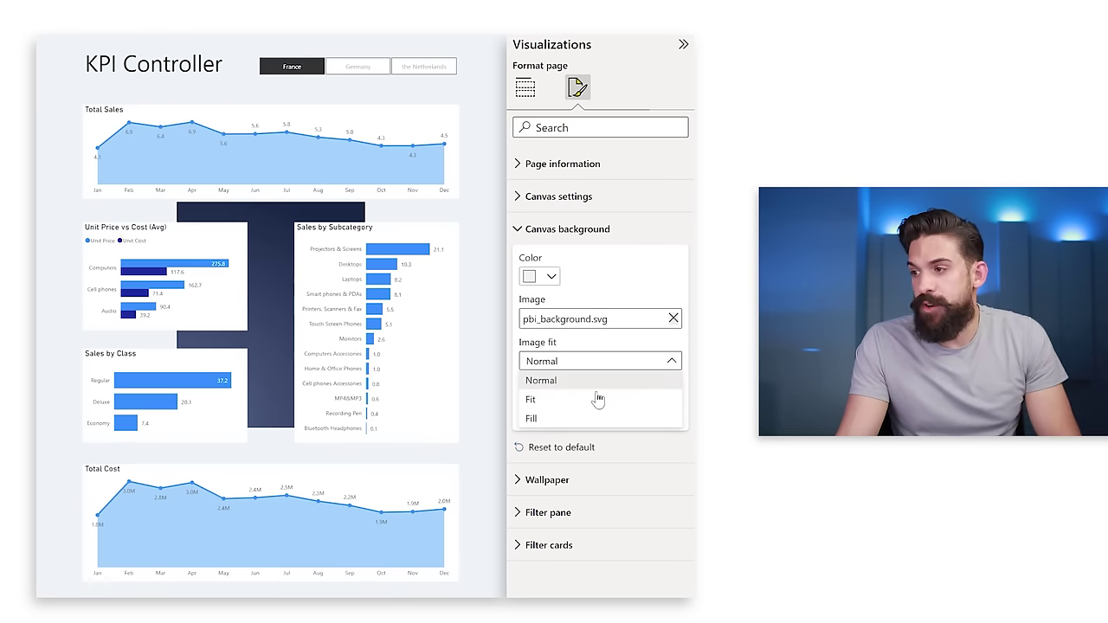
pyautogui.click(597, 399)
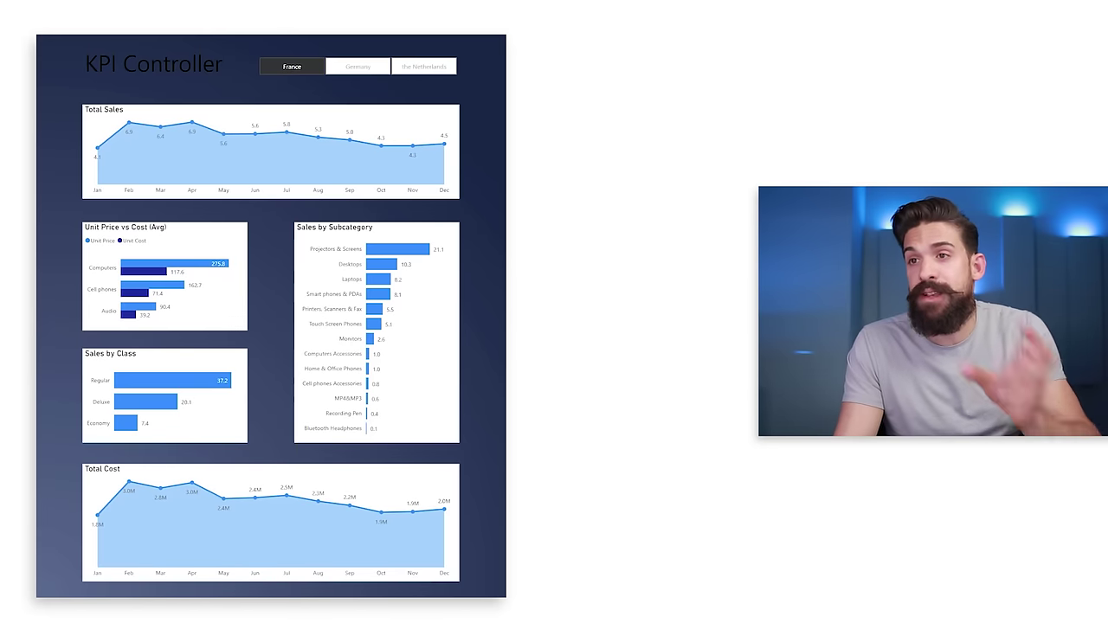
# Step: Change the font colour of the whole KPI Controller heading to white
pyautogui.click(201, 59)
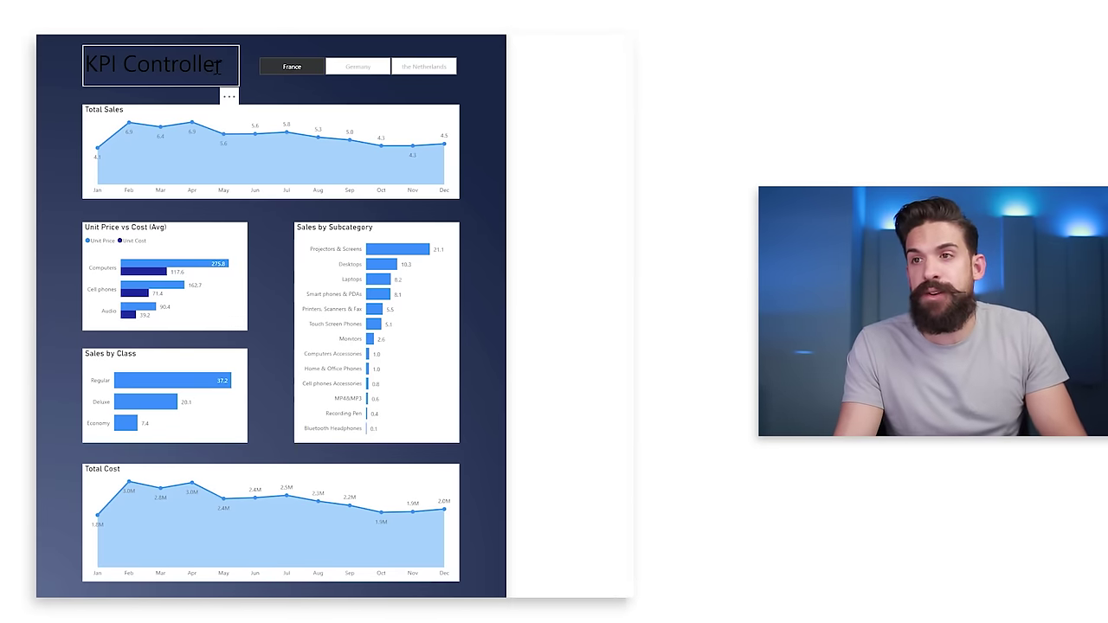
pyautogui.click(219, 71)
pyautogui.hotkey('ctrl', 'a')
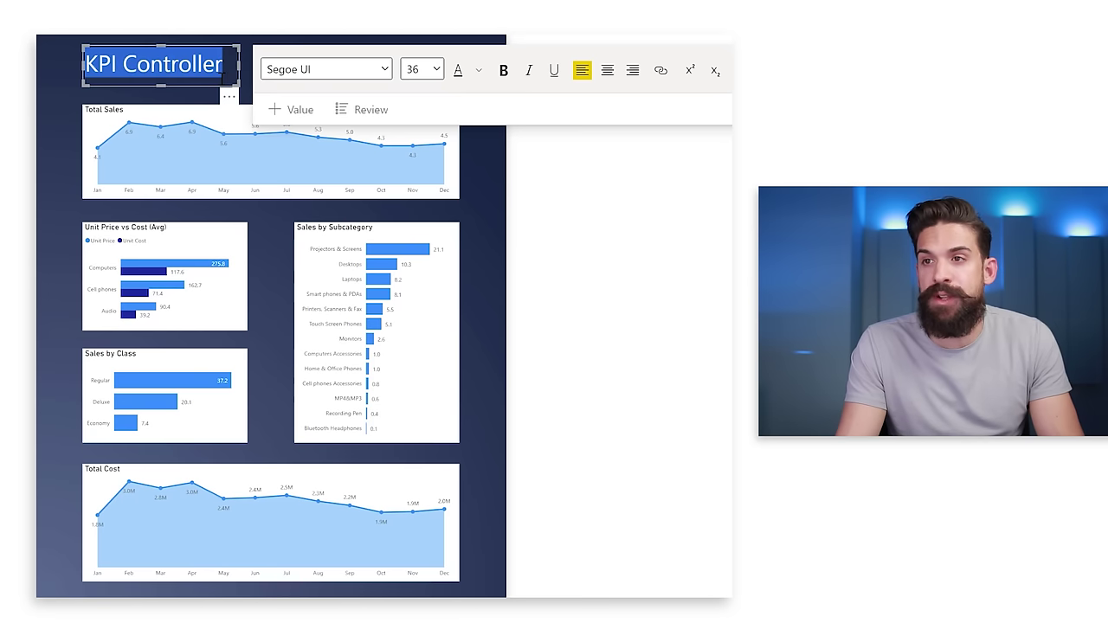
pyautogui.click(479, 74)
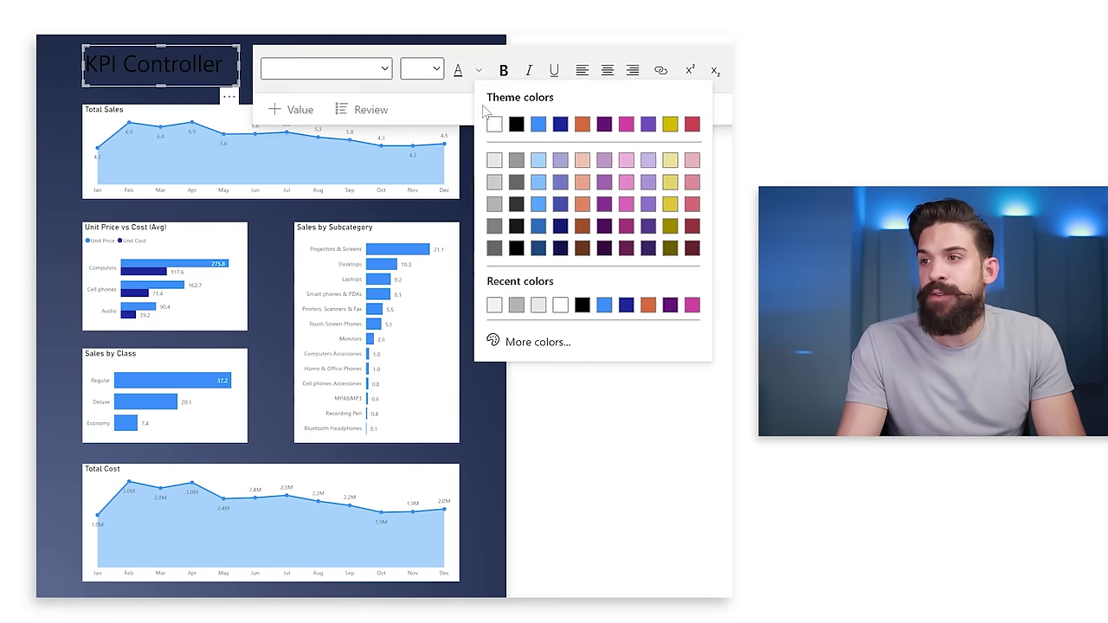
pyautogui.click(492, 119)
pyautogui.click(499, 185)
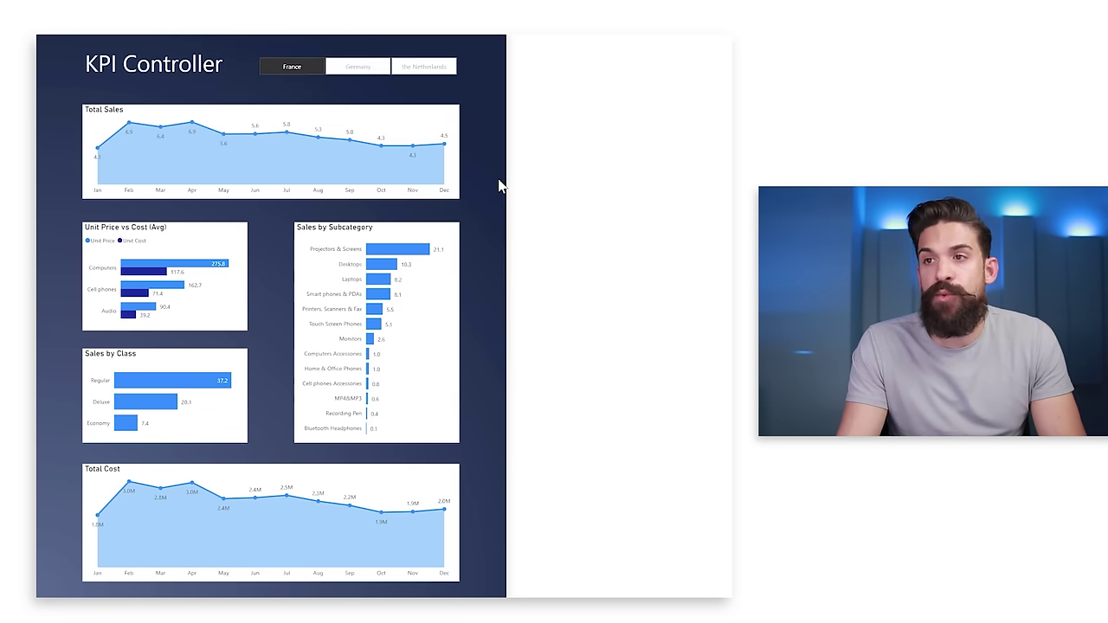
# Step: Turn off the background effect of the Total Sales chart
pyautogui.click(292, 124)
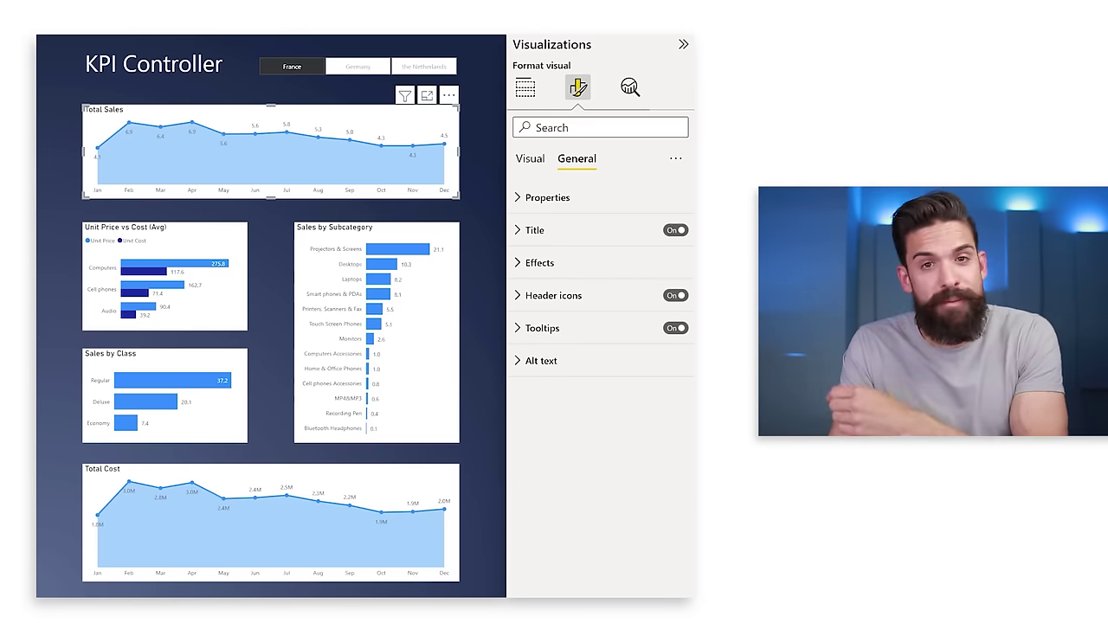
pyautogui.click(538, 268)
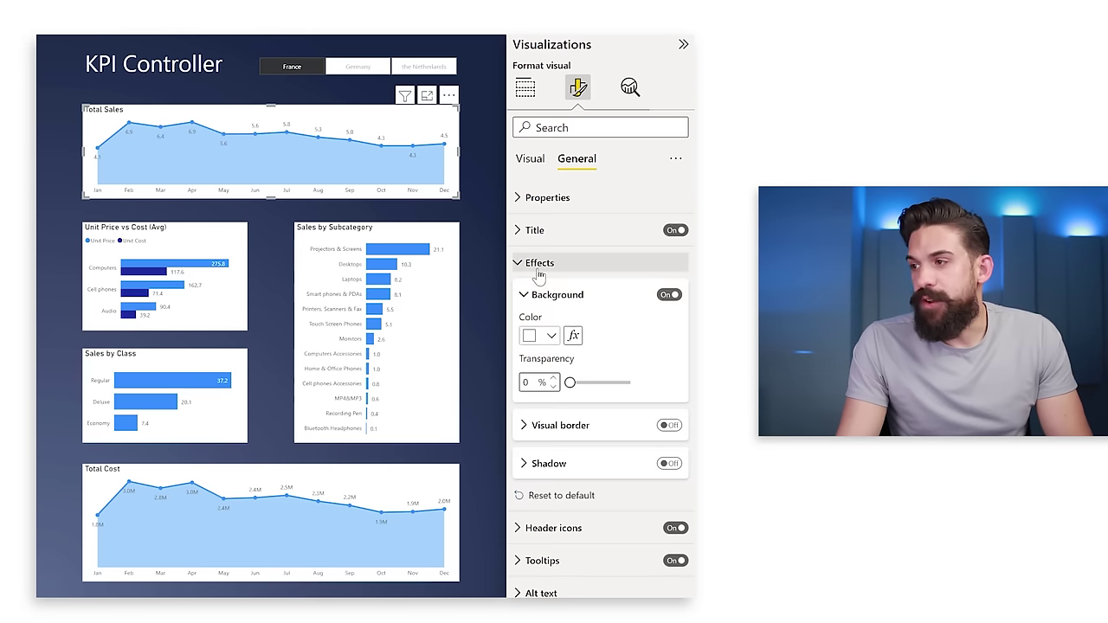
pyautogui.click(669, 295)
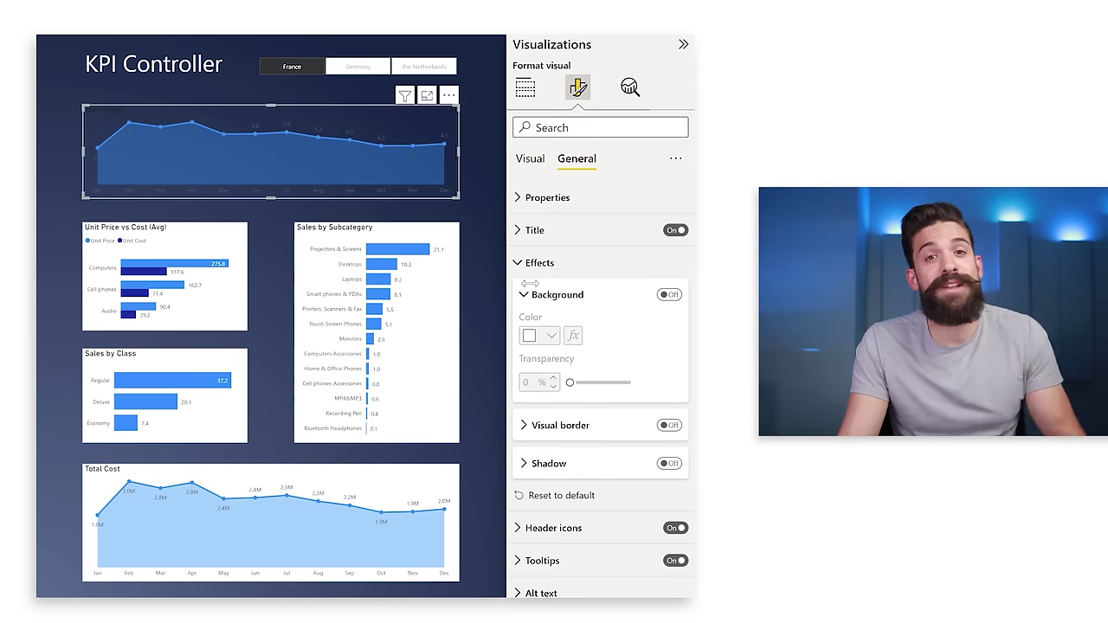
# Step: Set the data label values of the Total Sales chart to white
pyautogui.click(527, 164)
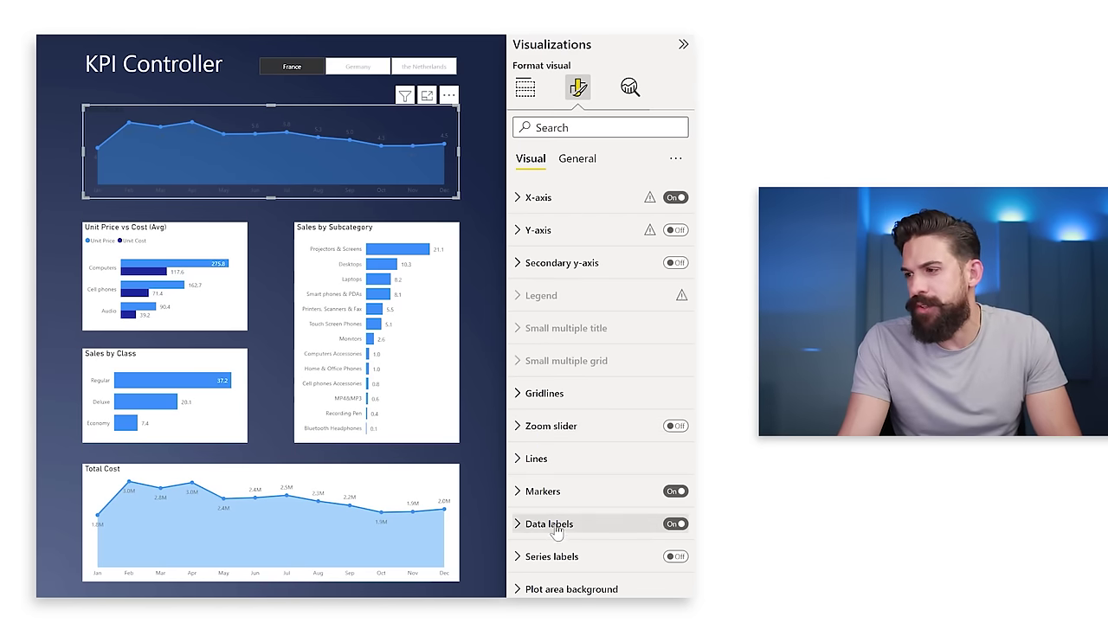
pyautogui.click(530, 524)
pyautogui.scroll(-4, 572, 558)
pyautogui.click(570, 556)
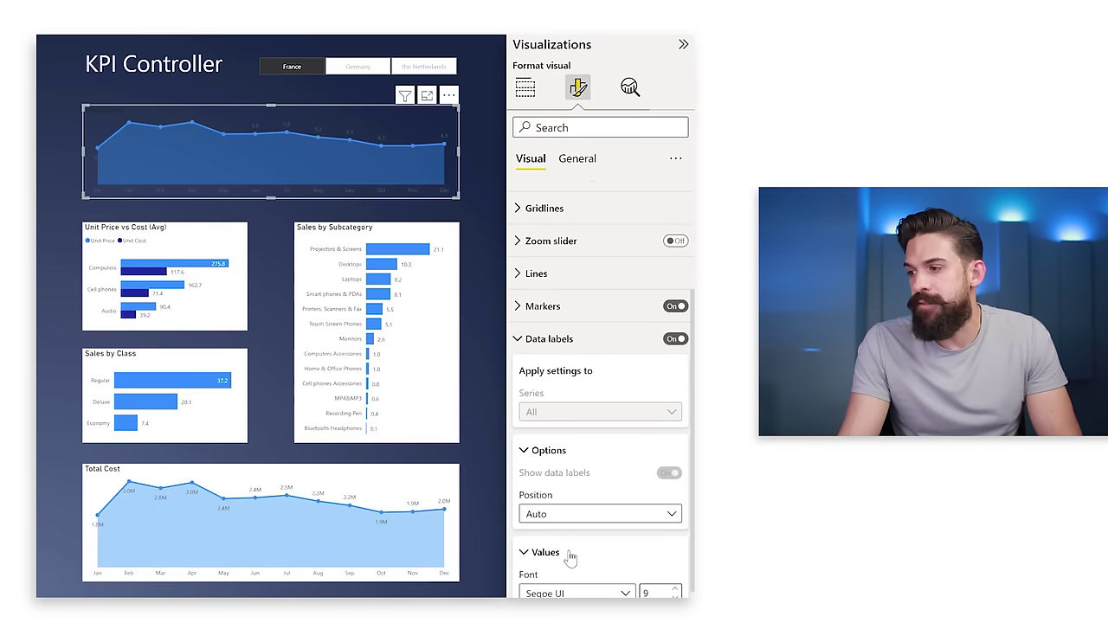
pyautogui.scroll(-4, 569, 536)
pyautogui.click(548, 471)
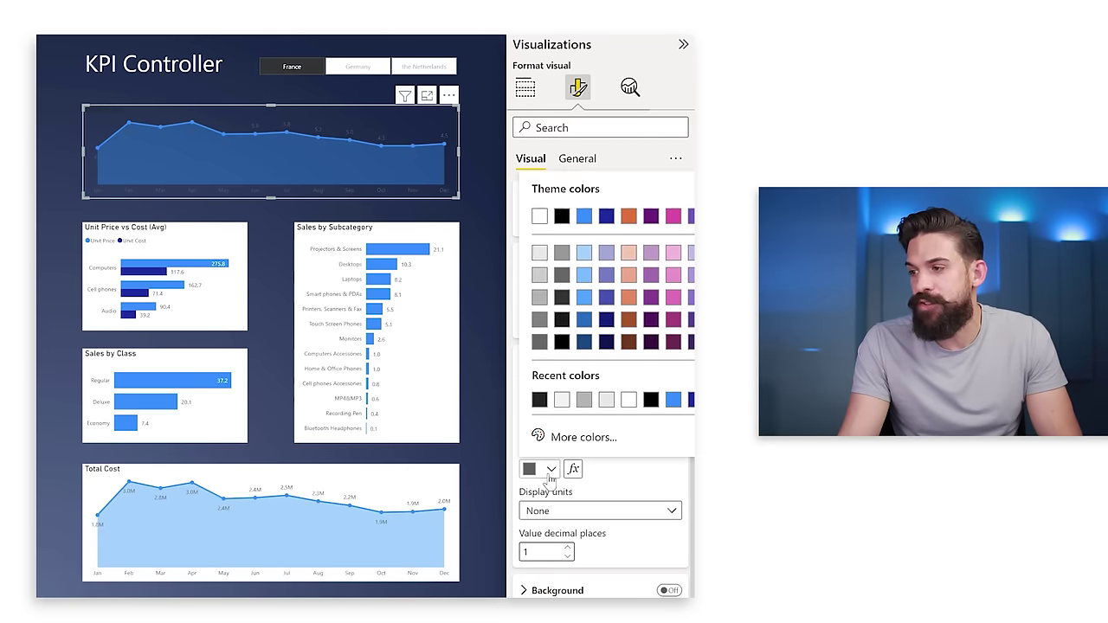
pyautogui.click(537, 216)
# Step: Set the X-axis values of the Total Sales chart to white
pyautogui.scroll(8, 564, 232)
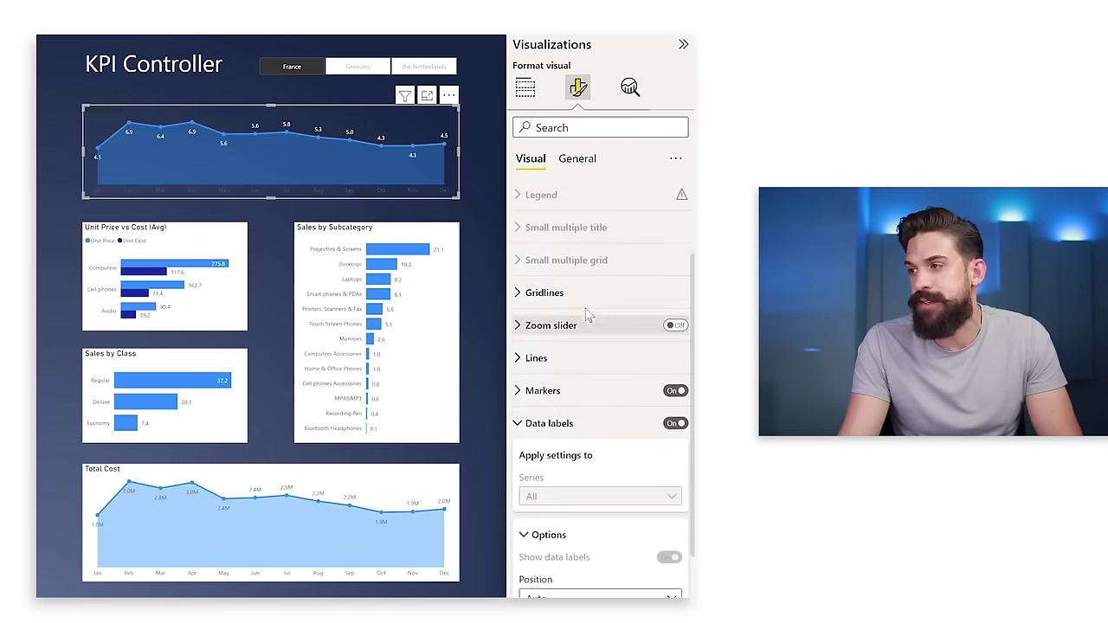
pyautogui.click(555, 199)
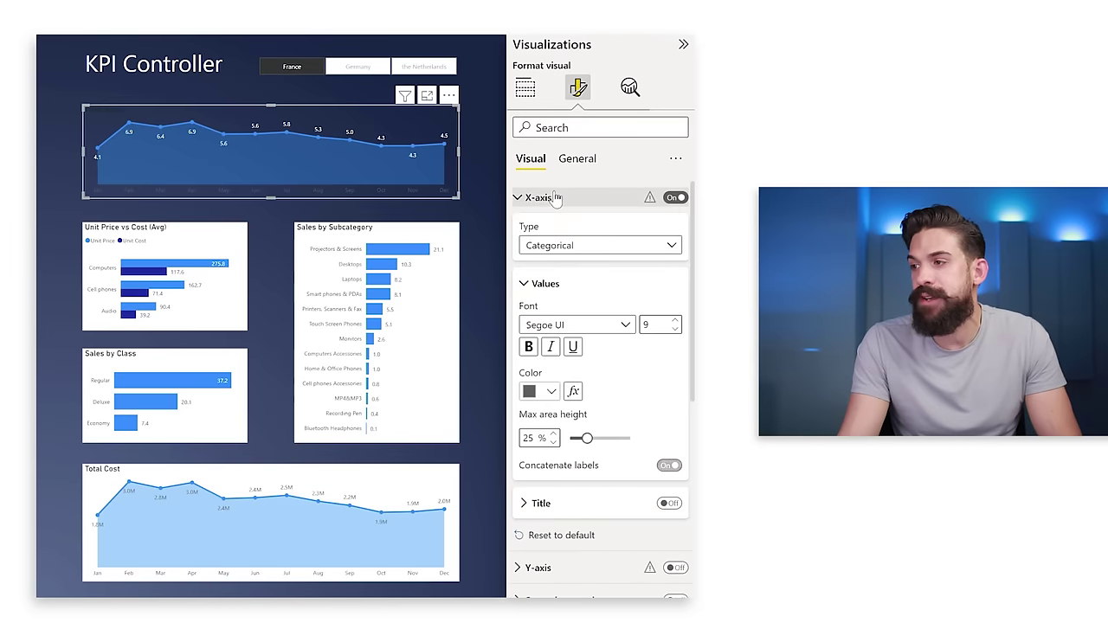
pyautogui.click(552, 392)
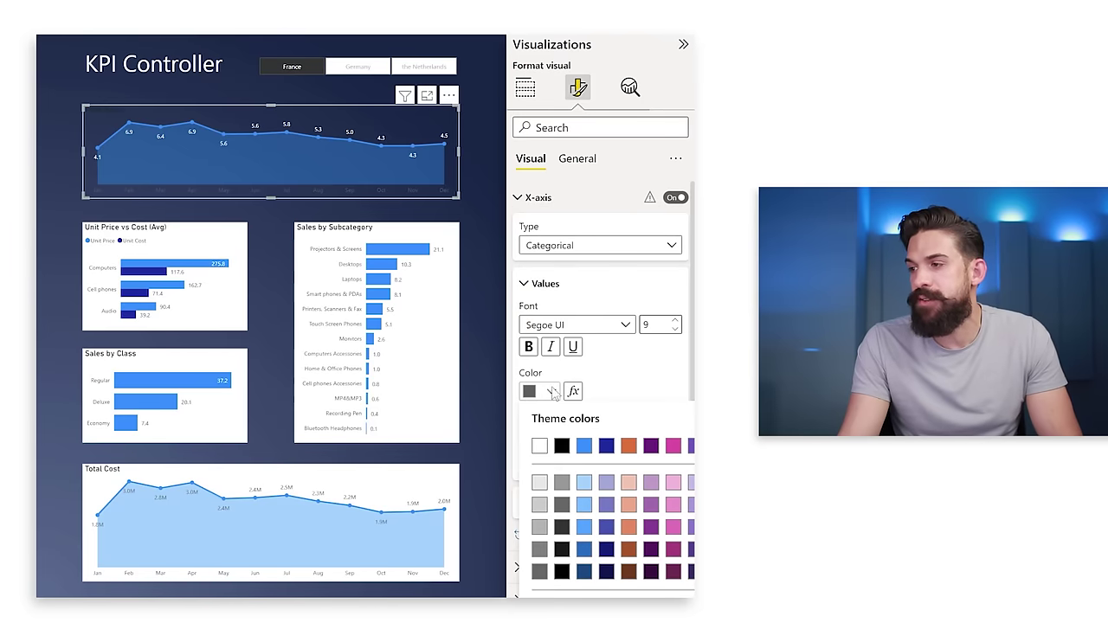
pyautogui.click(540, 446)
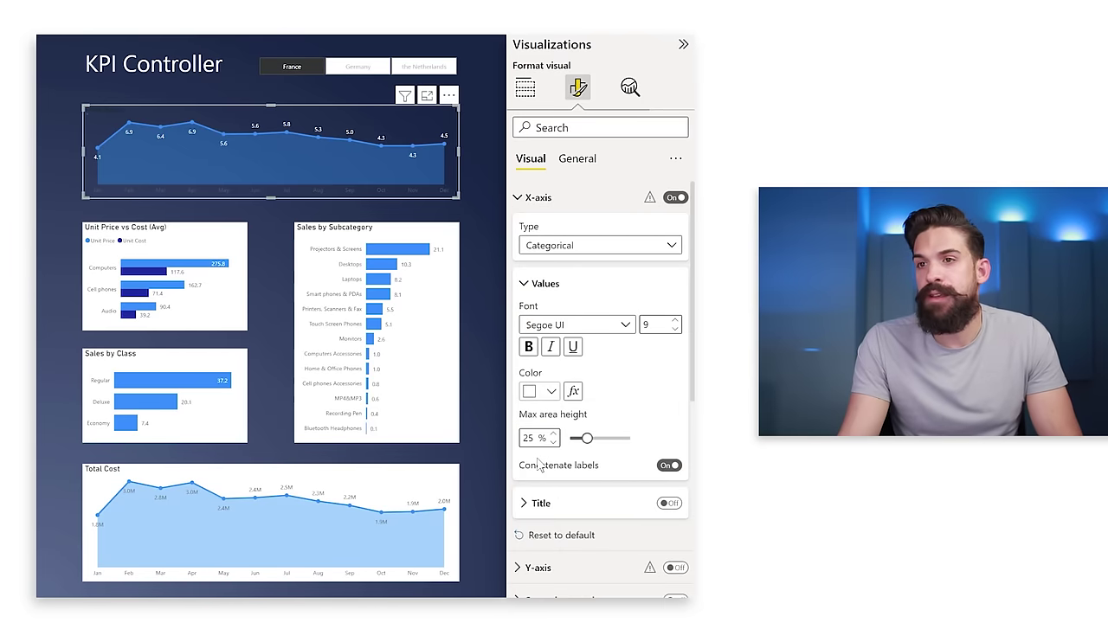
pyautogui.click(526, 206)
# Step: Set the title text colour of the Total Sales chart to white
pyautogui.click(577, 159)
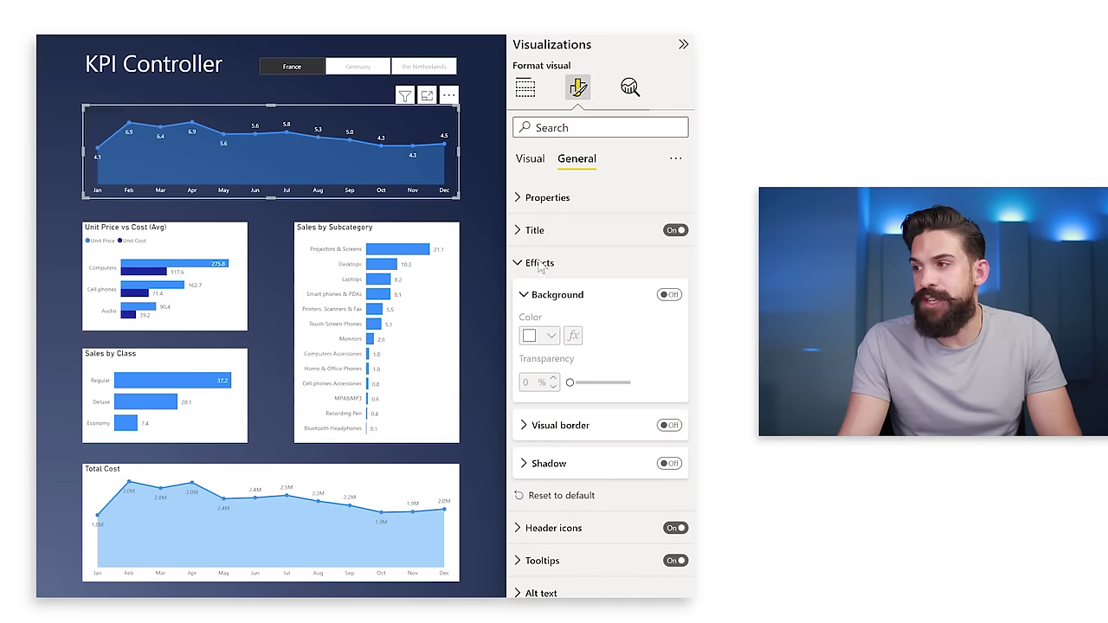
pyautogui.click(534, 230)
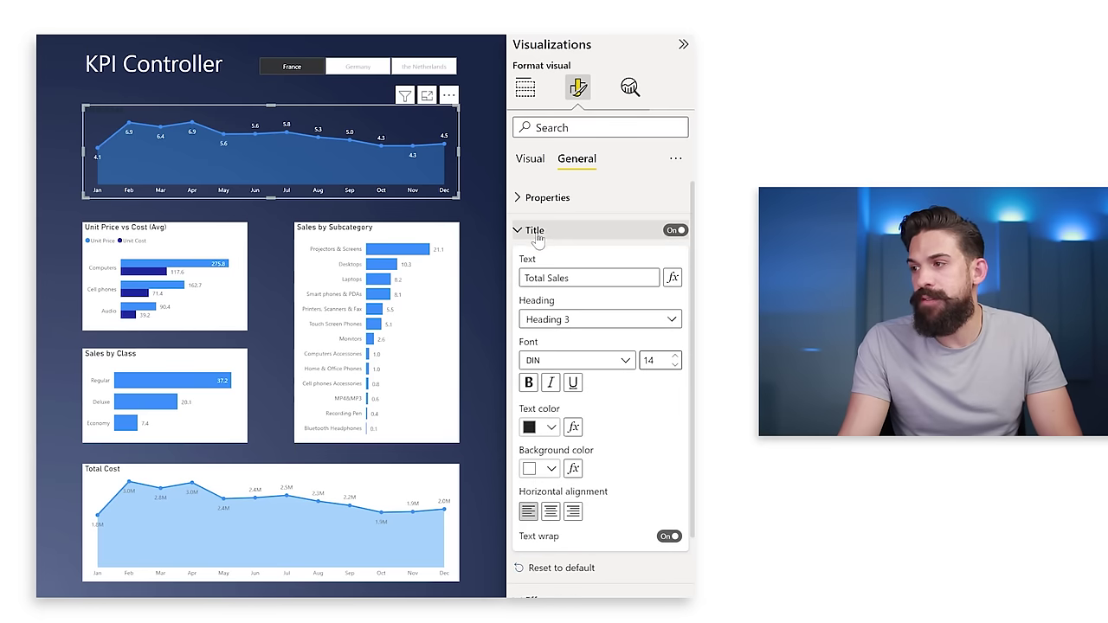
pyautogui.click(551, 428)
pyautogui.click(538, 176)
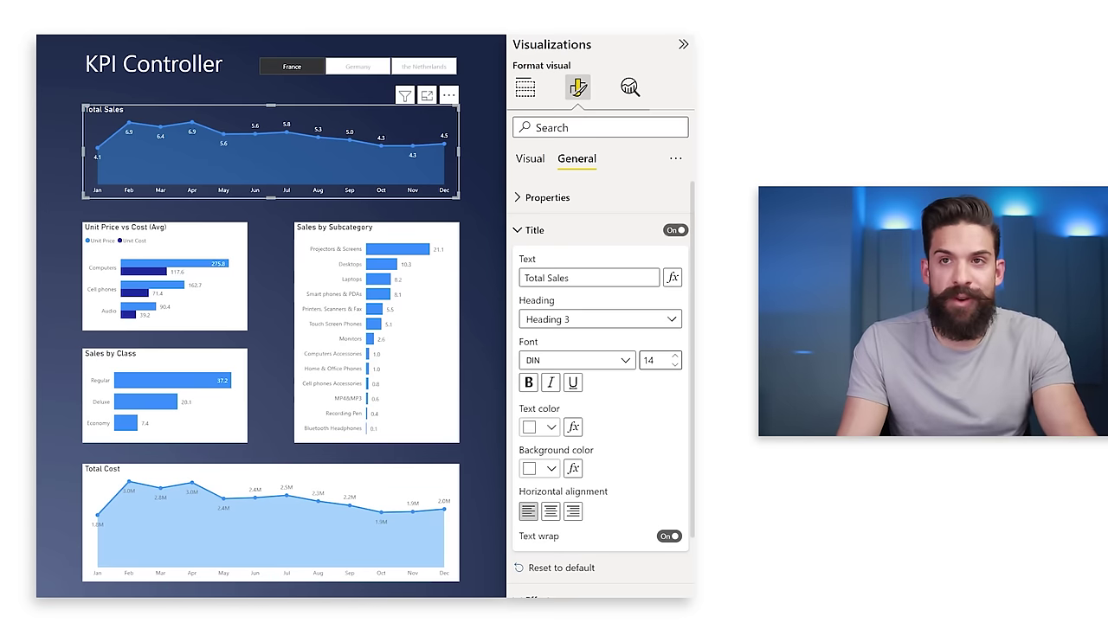
# Step: Copy the Total Sales chart's formatting to Sales by Subcategory and on to Unit Price vs Cost (Avg) with the Format painter
pyautogui.click(108, 109)
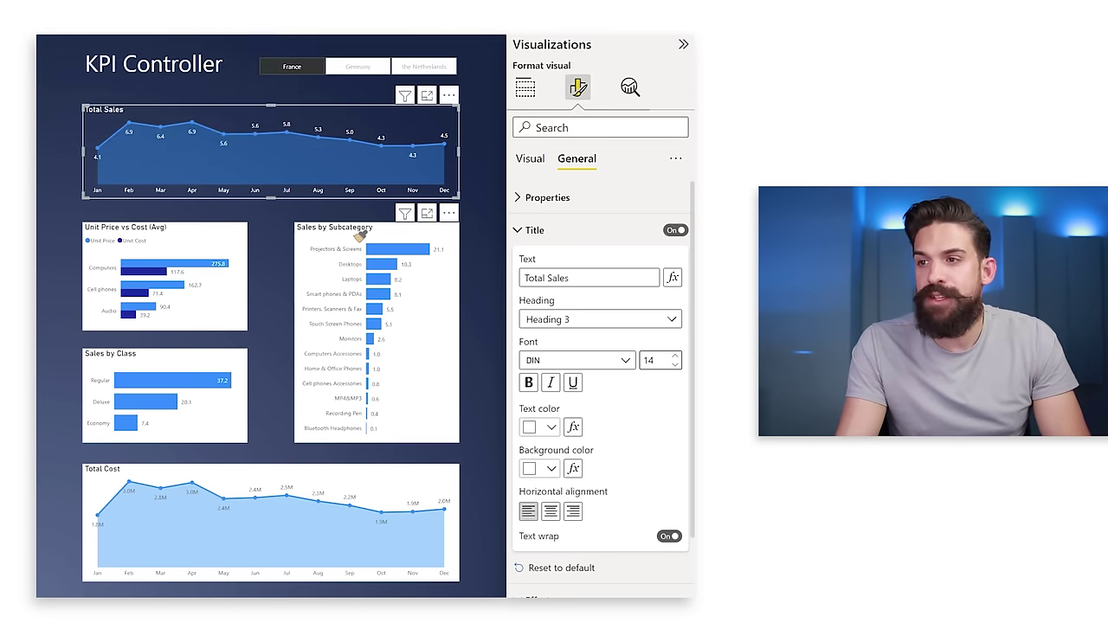
pyautogui.click(359, 236)
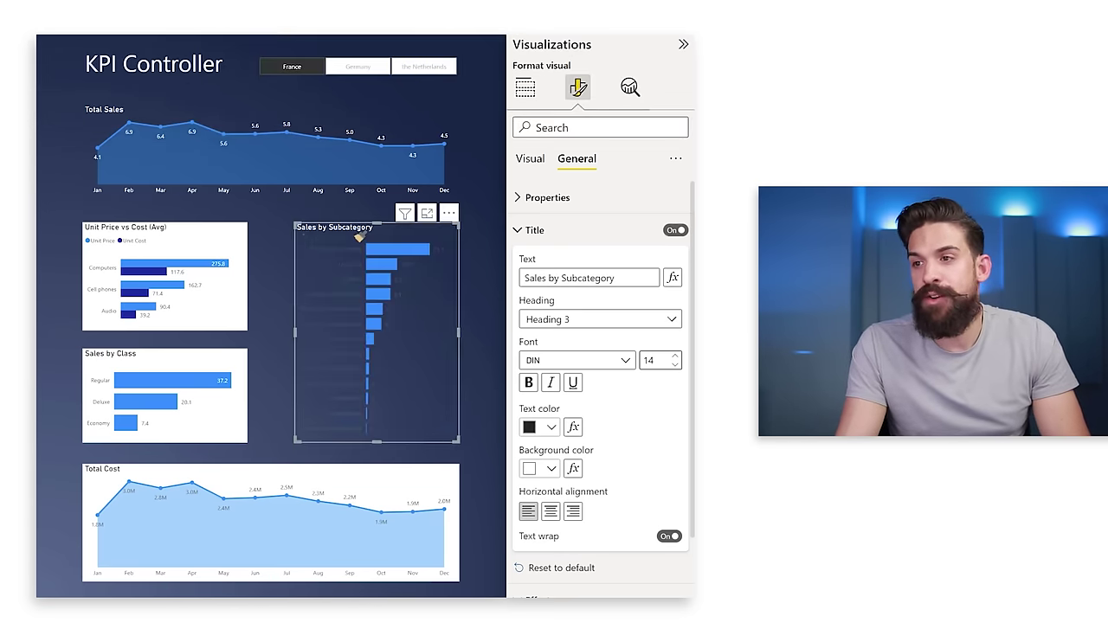
pyautogui.click(102, 107)
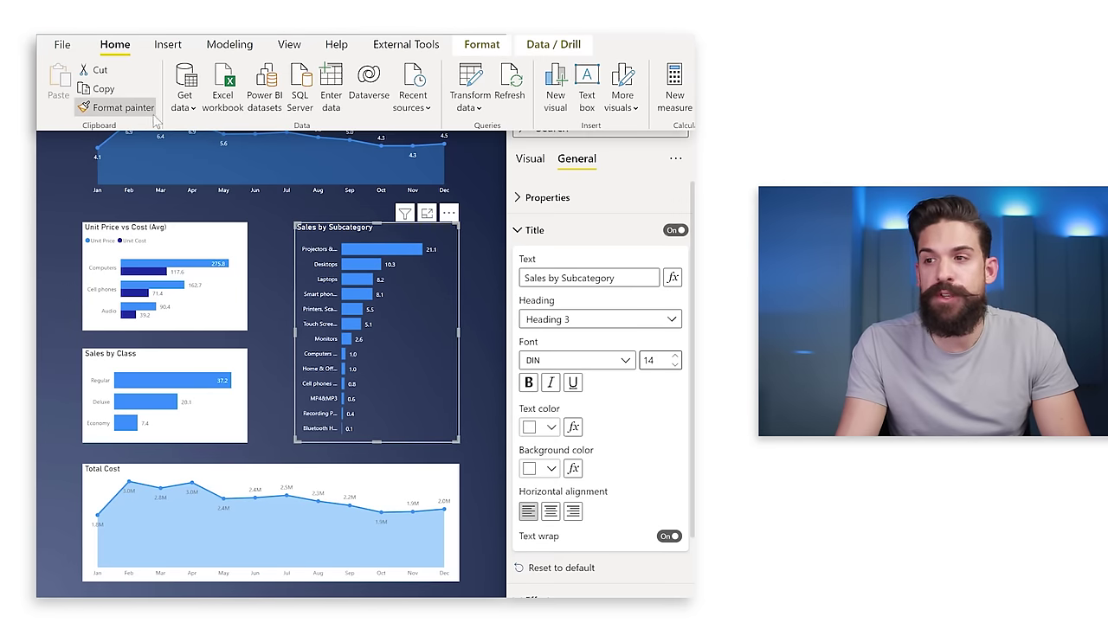
pyautogui.click(184, 229)
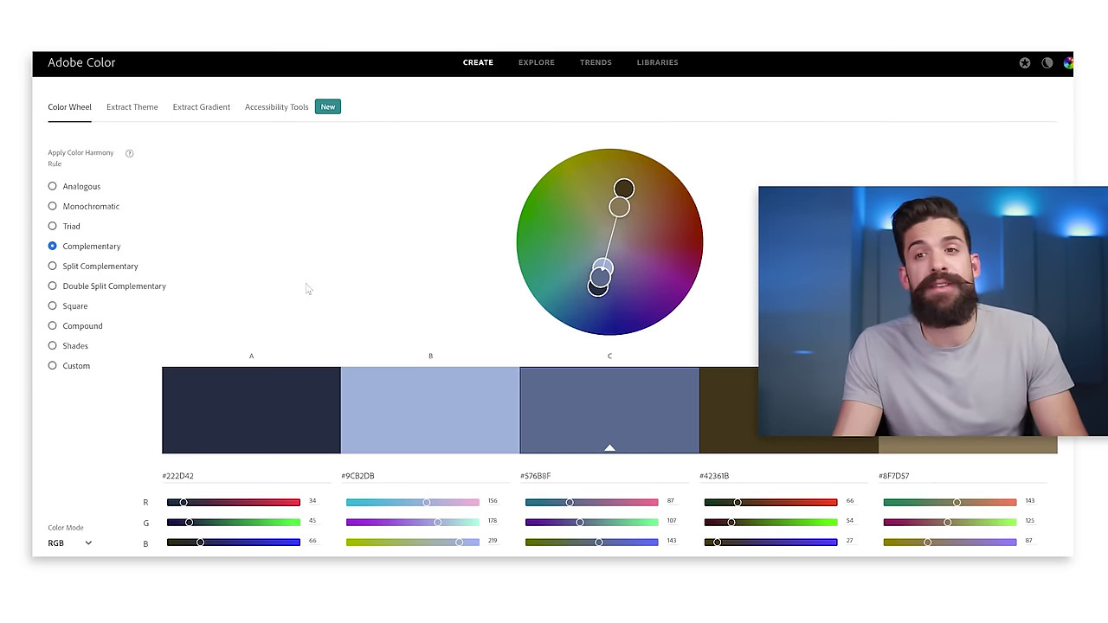
# Step: Try the Split Complementary harmony in Adobe Color, and pick the orange swatch from the blue-and-orange palette in an online colour scheme gallery
pyautogui.click(104, 270)
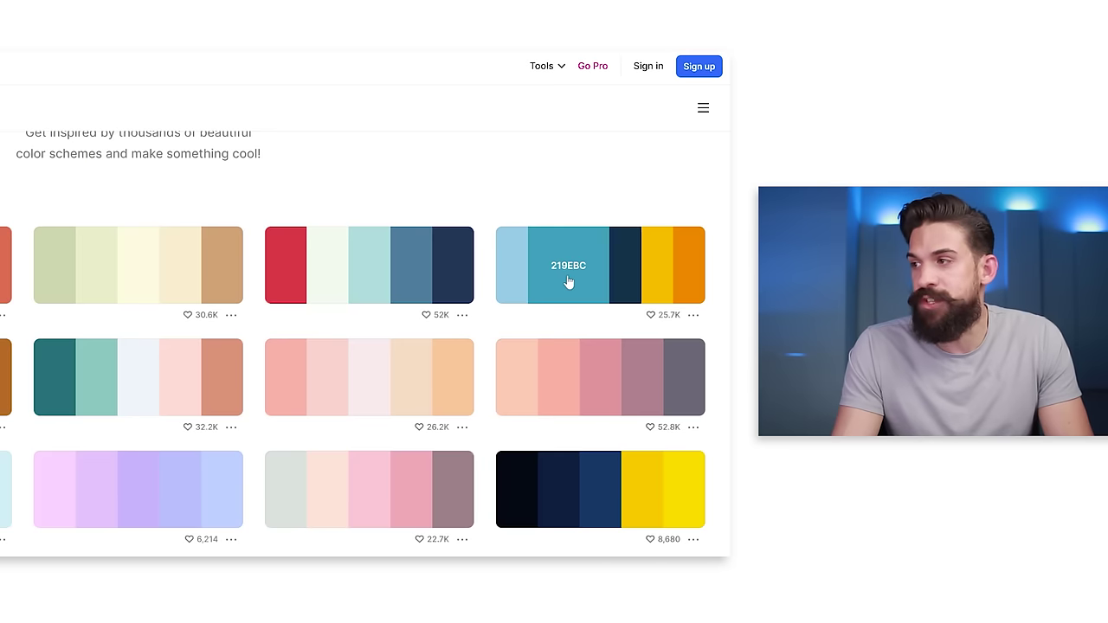
pyautogui.click(677, 275)
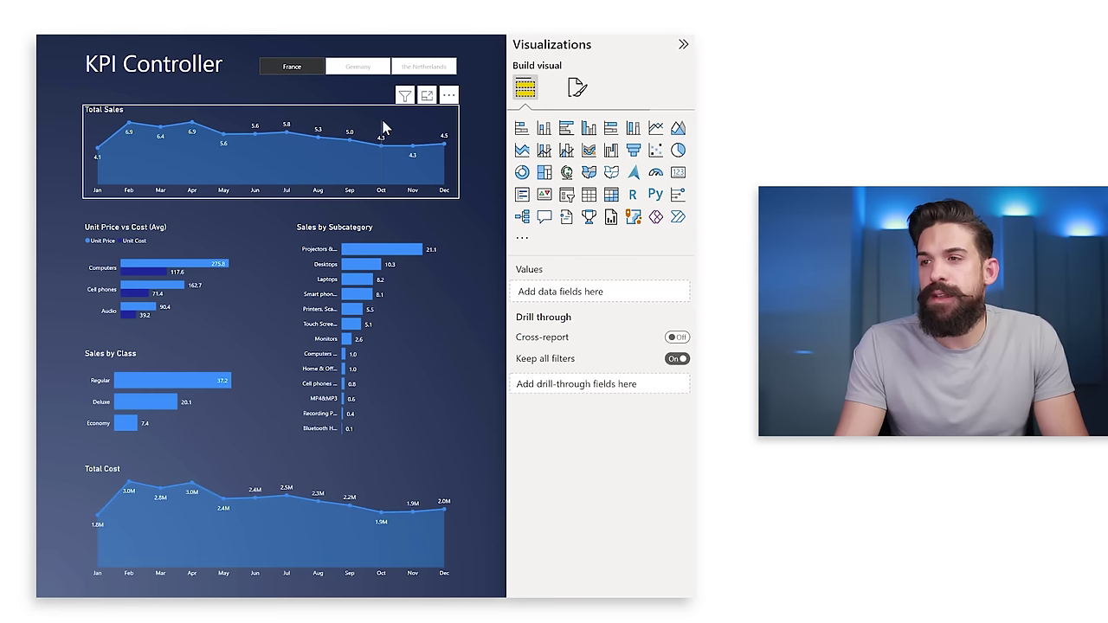
# Step: Change the line colour of the Total Sales chart to the orange hex value #FB8500
pyautogui.click(383, 124)
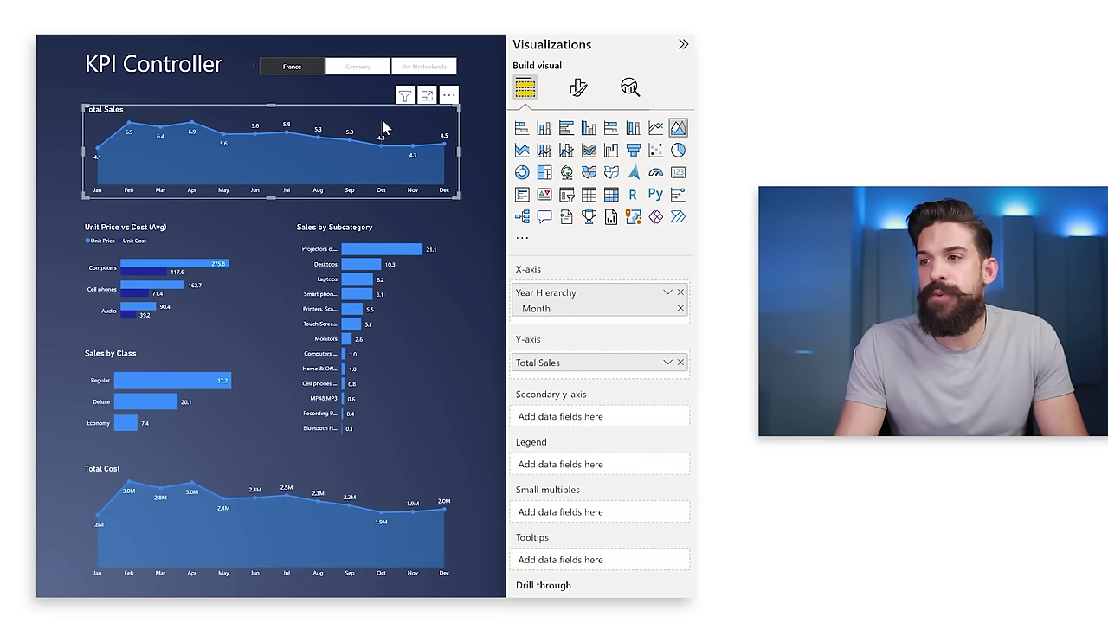
pyautogui.click(579, 94)
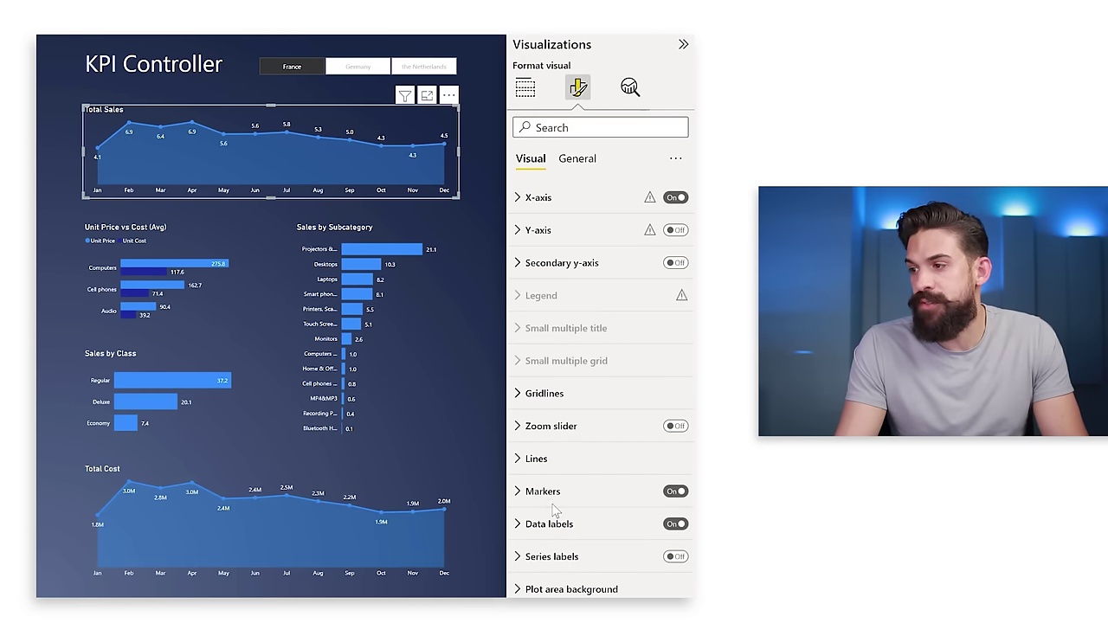
pyautogui.click(540, 461)
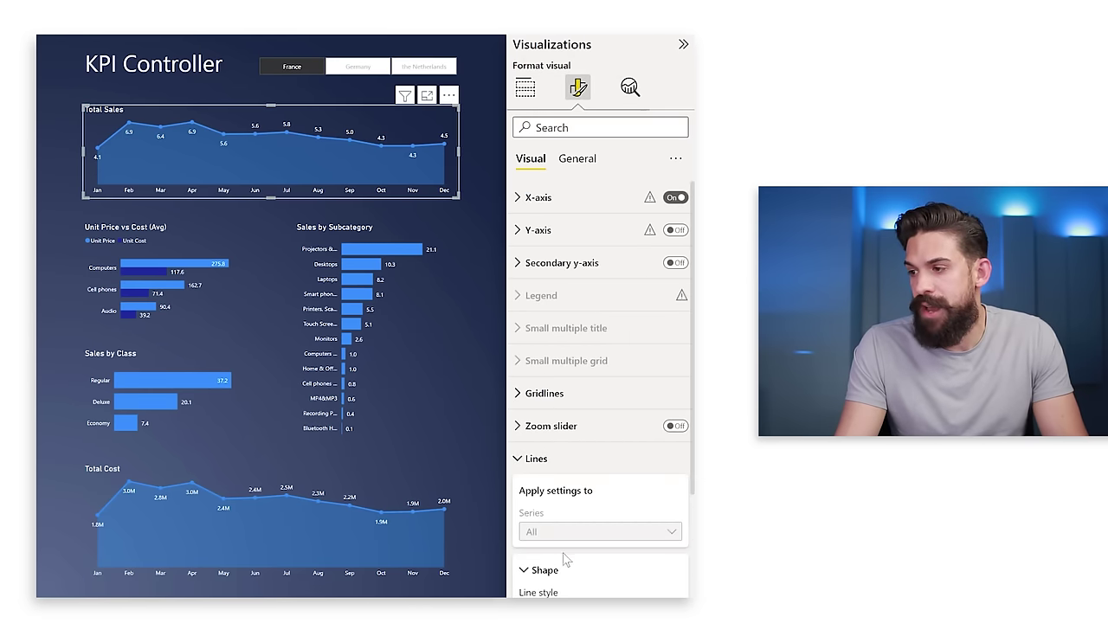
pyautogui.scroll(-4, 540, 464)
pyautogui.click(548, 413)
pyautogui.click(545, 447)
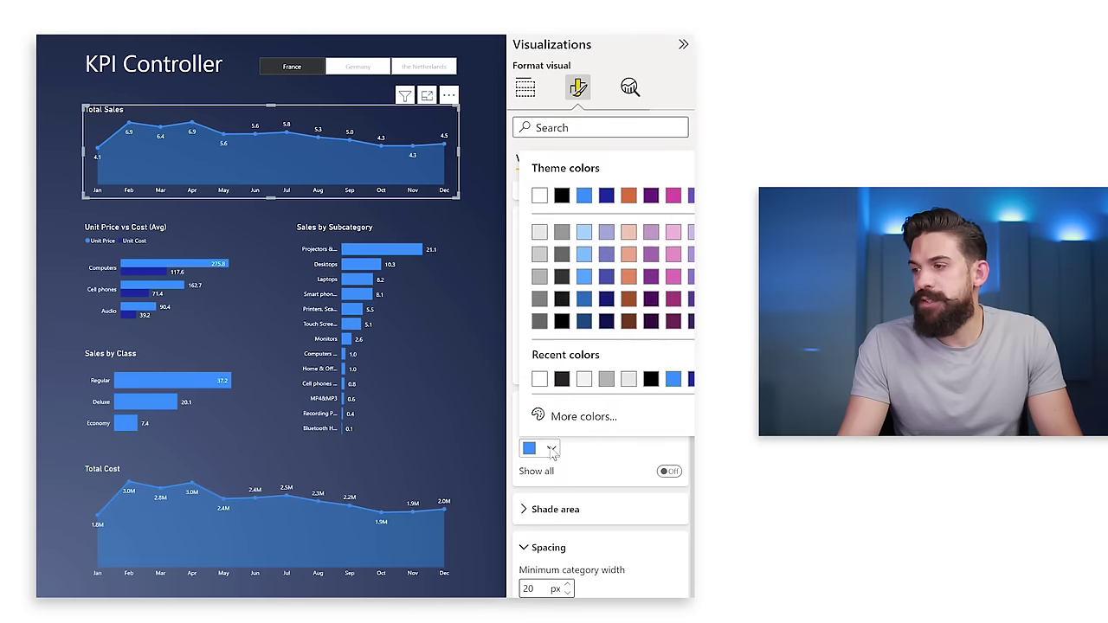
pyautogui.click(578, 417)
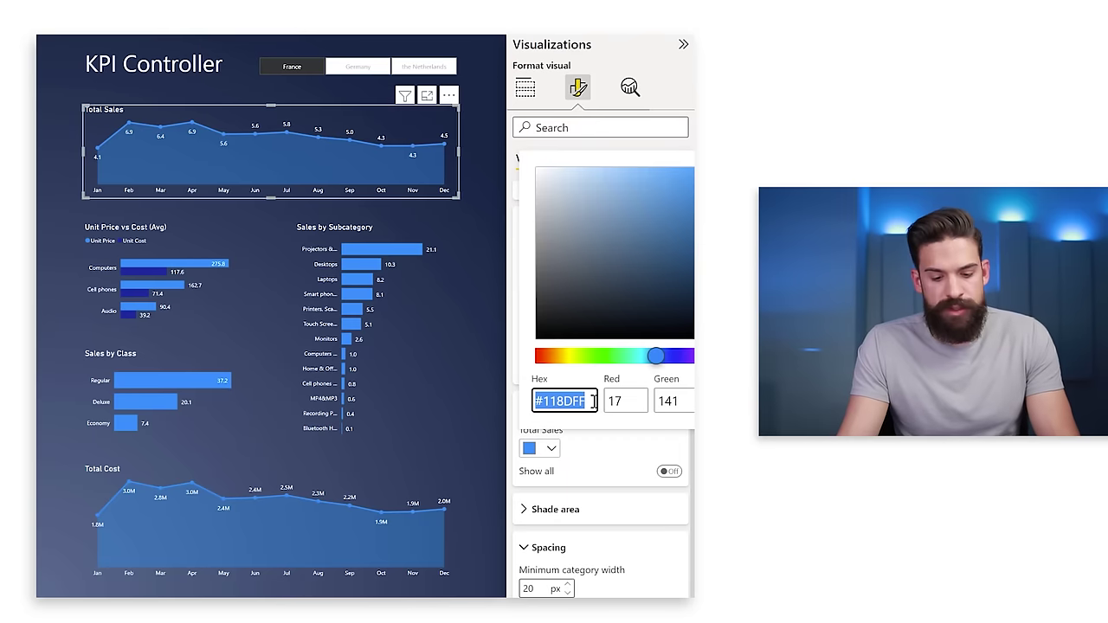
pyautogui.write('#FB8500')
pyautogui.press('Escape')
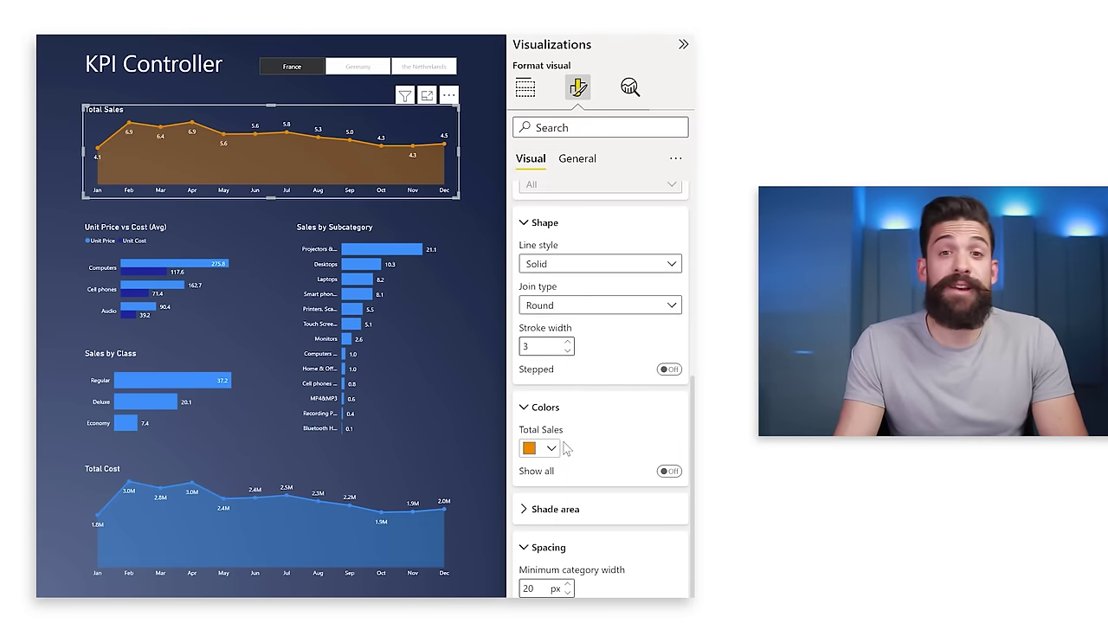
# Step: Set the shade area transparency of the Total Sales chart to 75%
pyautogui.click(555, 510)
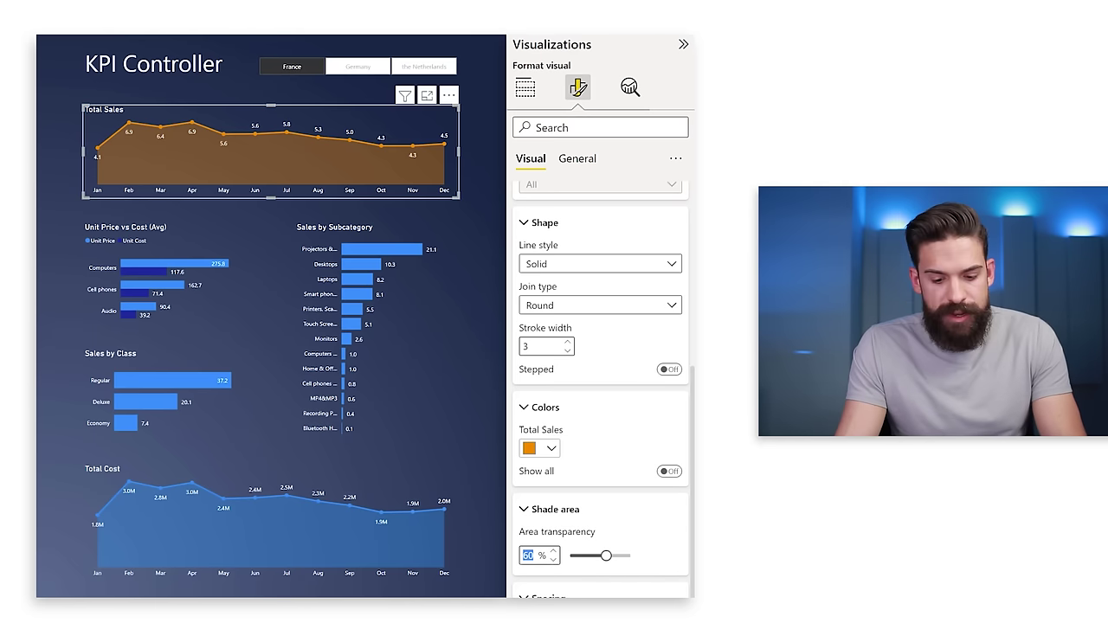
pyautogui.write('75')
pyautogui.press('Return')
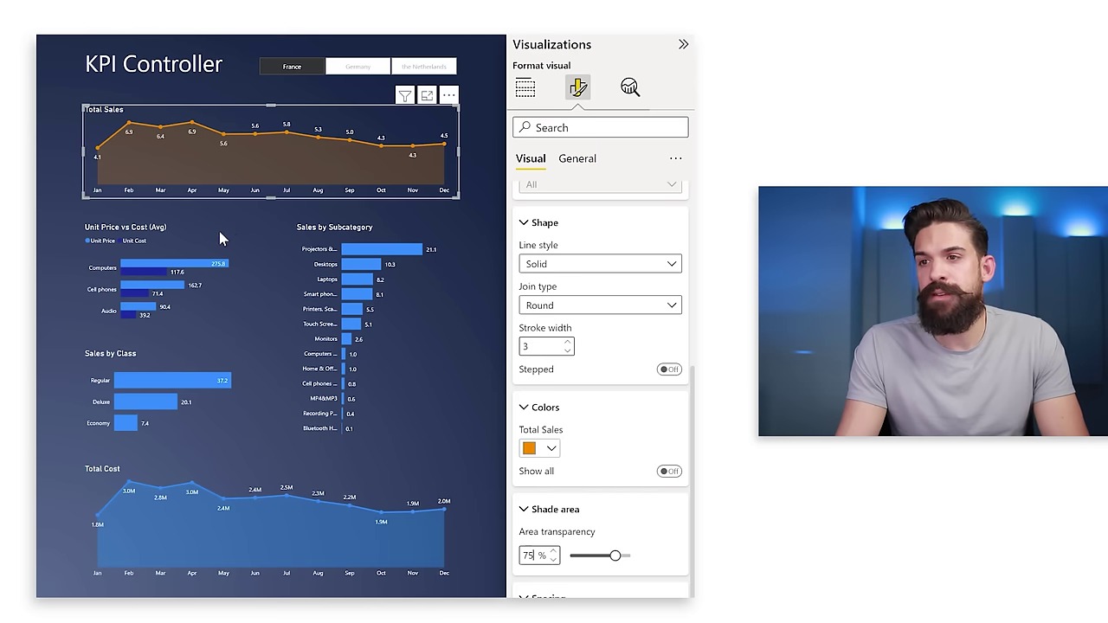
# Step: Change the default bar colour of the Sales by Subcategory chart to orange
pyautogui.click(390, 229)
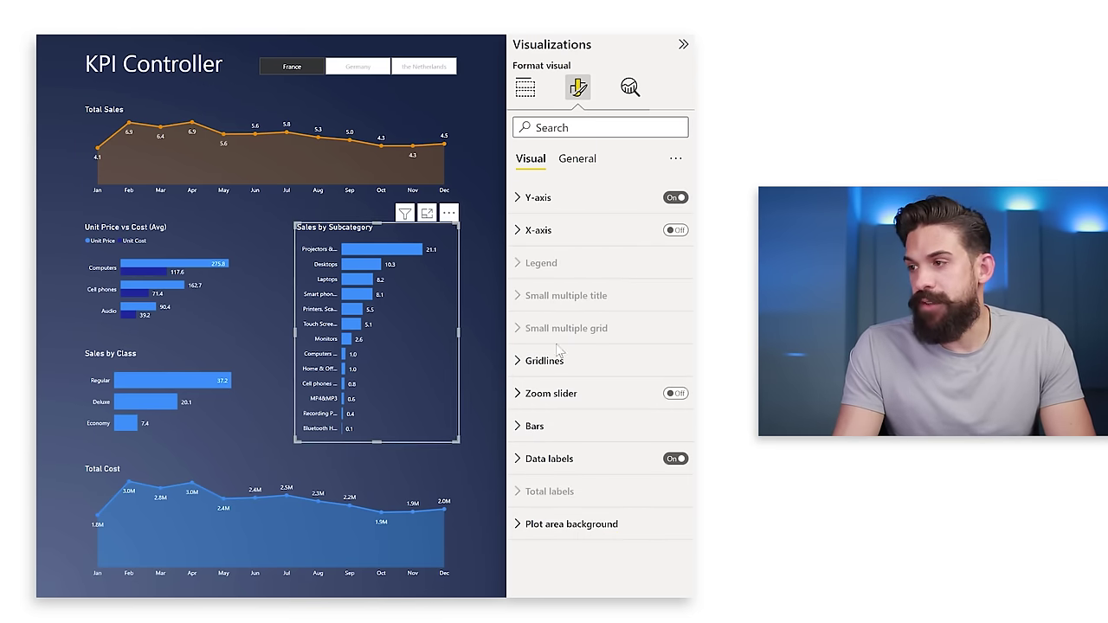
pyautogui.click(545, 426)
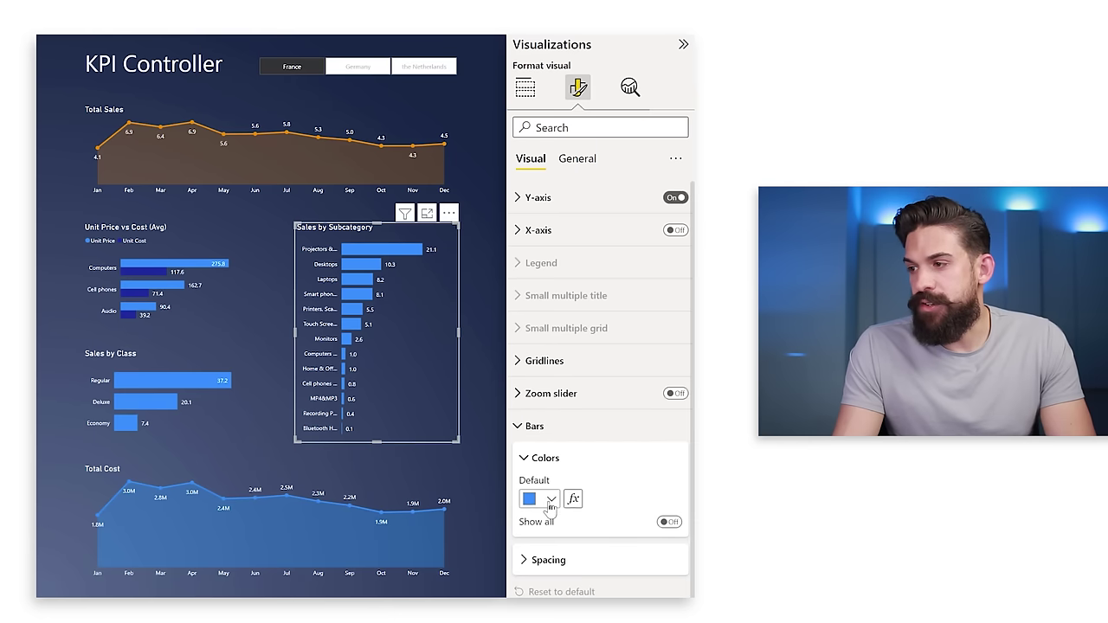
pyautogui.click(550, 499)
pyautogui.click(543, 434)
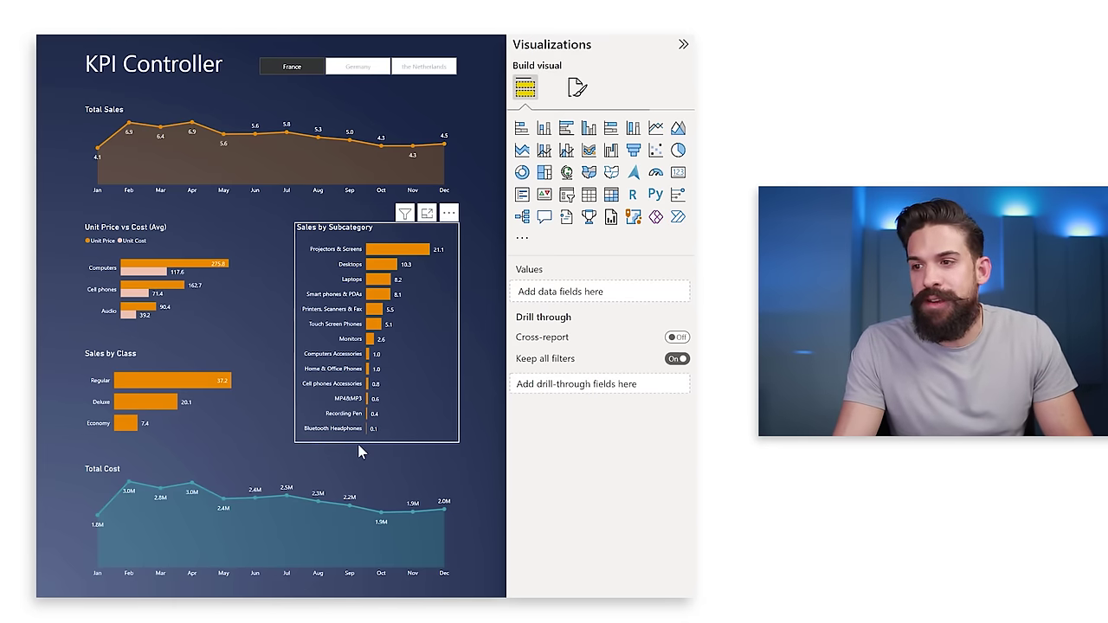
# Step: Set up gradient conditional formatting for the Sales by Subcategory bars, based on the Total Sales measure
pyautogui.click(424, 383)
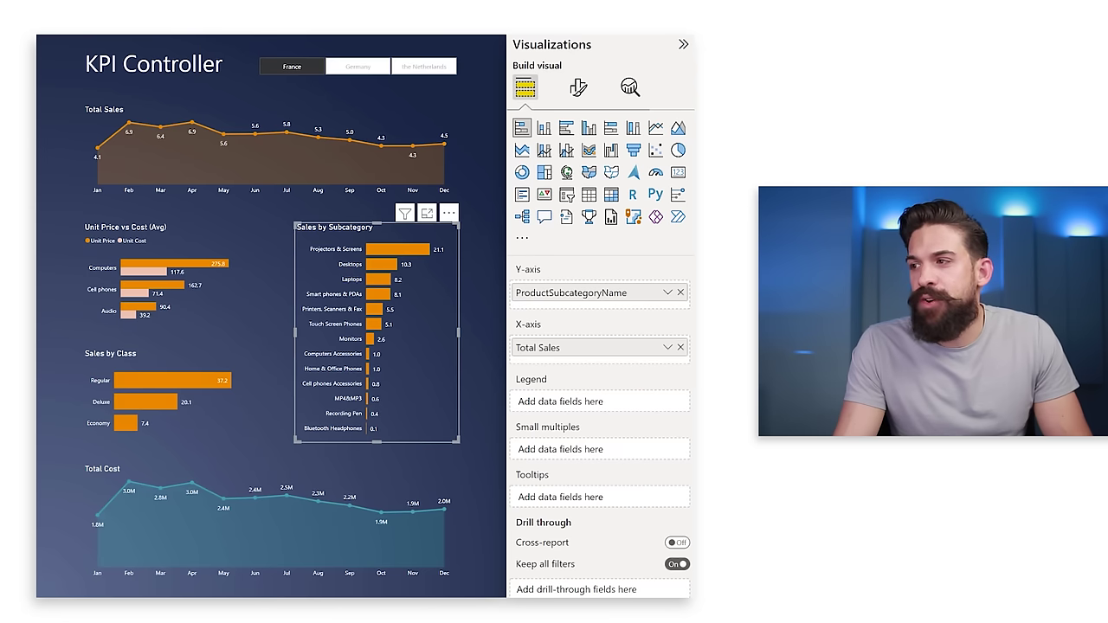
pyautogui.click(573, 92)
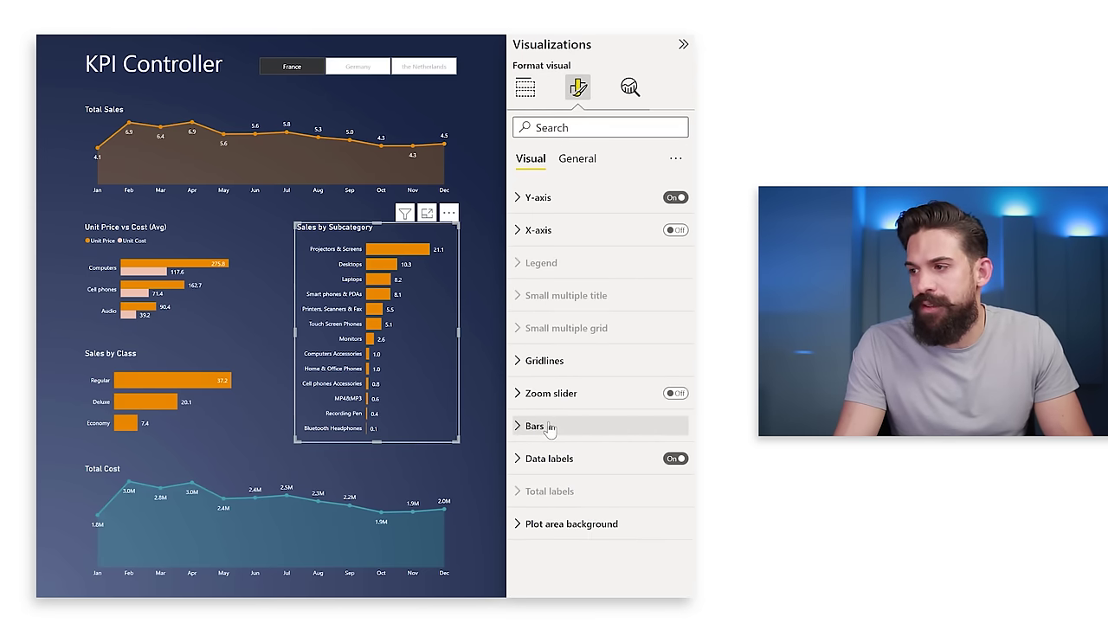
pyautogui.click(549, 425)
pyautogui.click(573, 498)
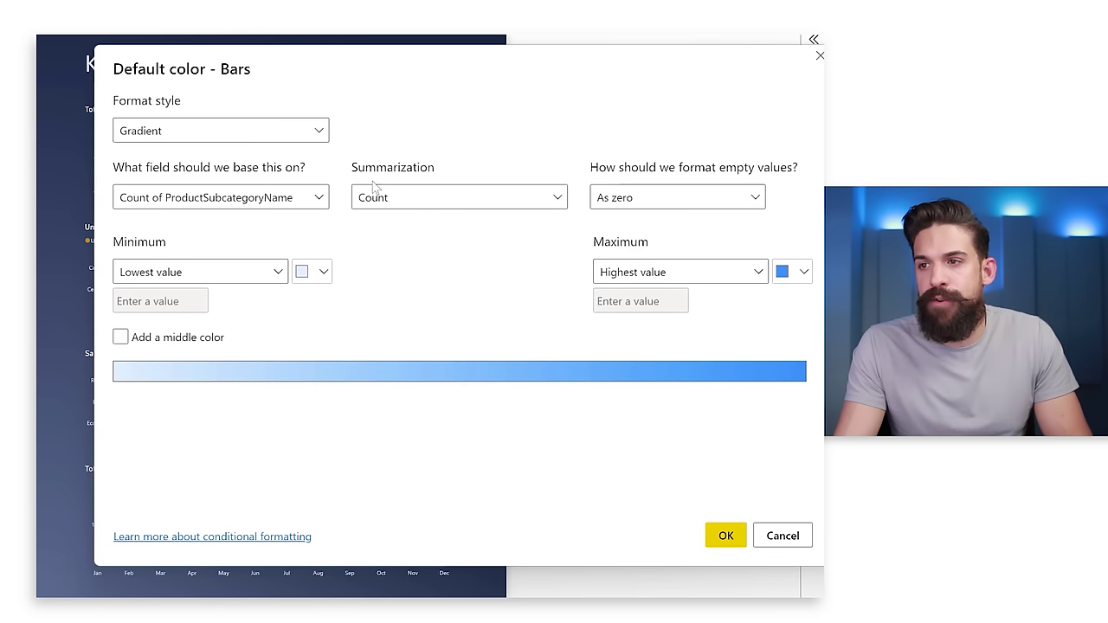
pyautogui.click(239, 208)
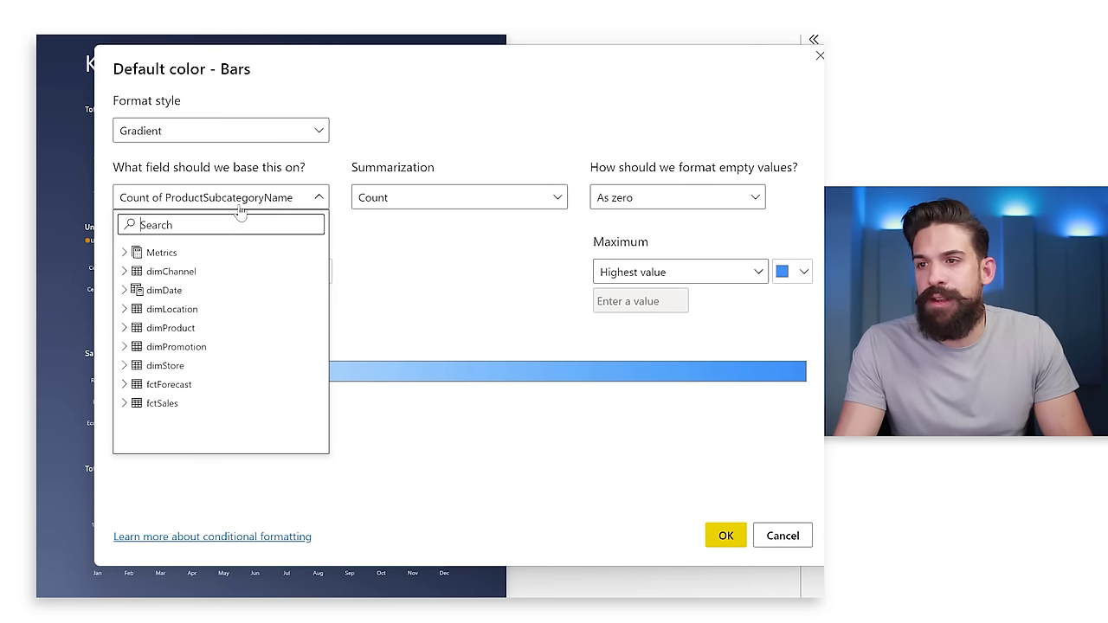
pyautogui.click(141, 251)
pyautogui.click(177, 309)
# Step: Set the bar gradient to light orange for the minimum, a mid-orange middle colour and full orange for the maximum, and apply it
pyautogui.click(803, 272)
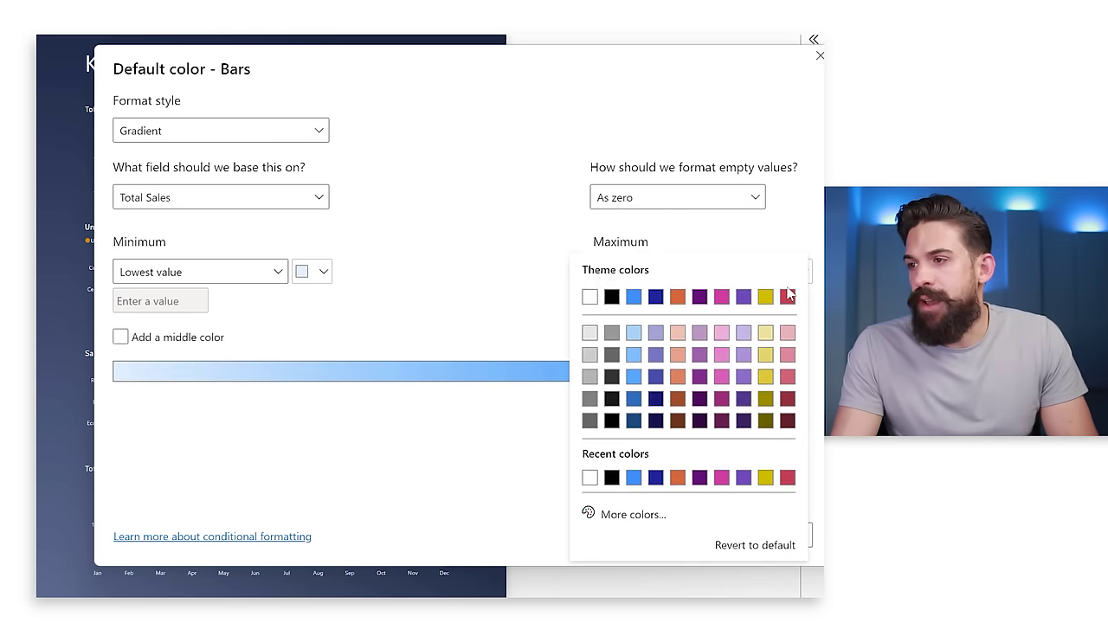
pyautogui.click(677, 477)
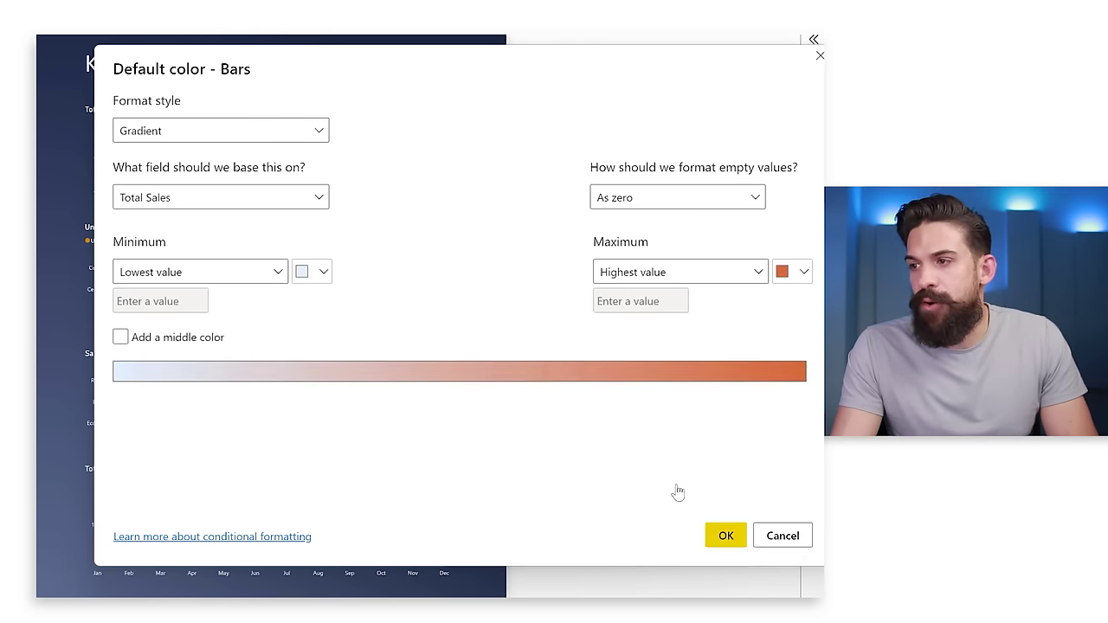
pyautogui.click(303, 271)
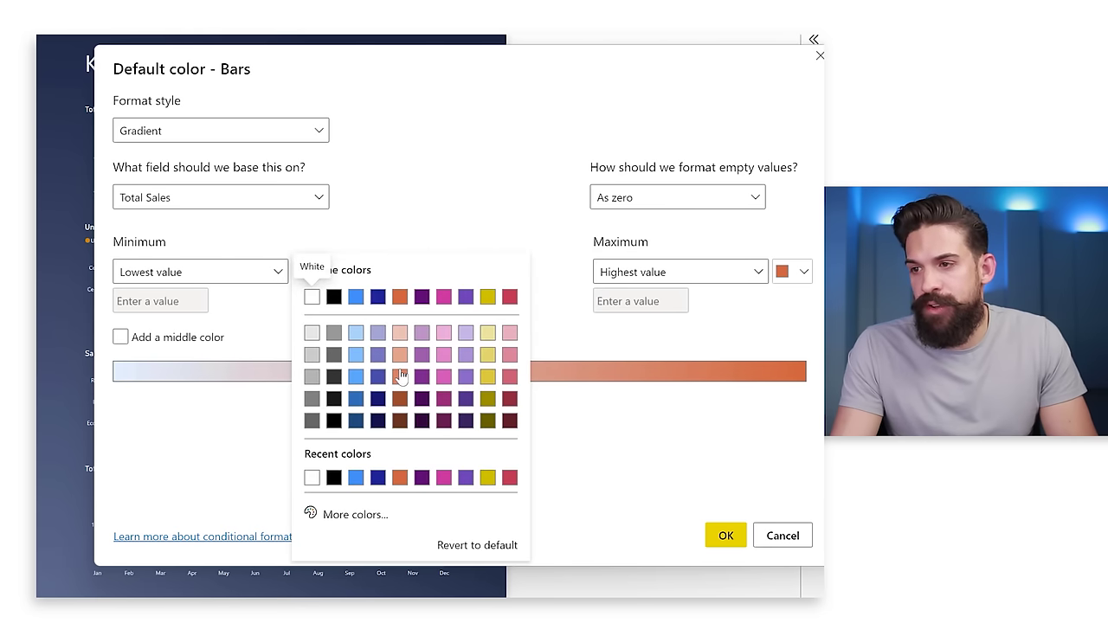
pyautogui.click(400, 335)
pyautogui.click(182, 340)
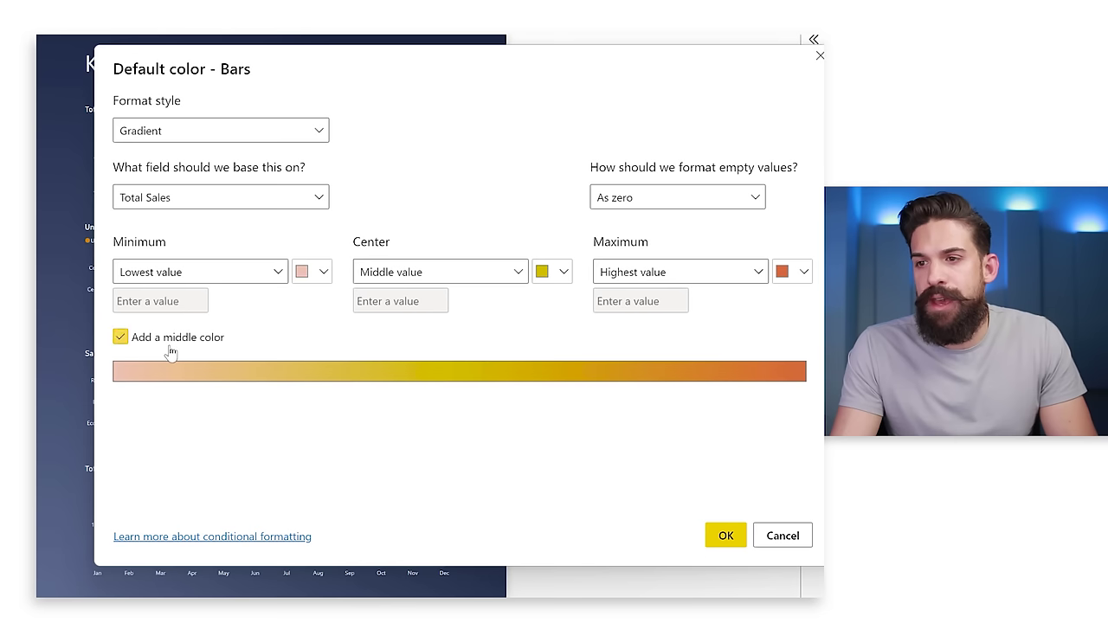
pyautogui.click(550, 273)
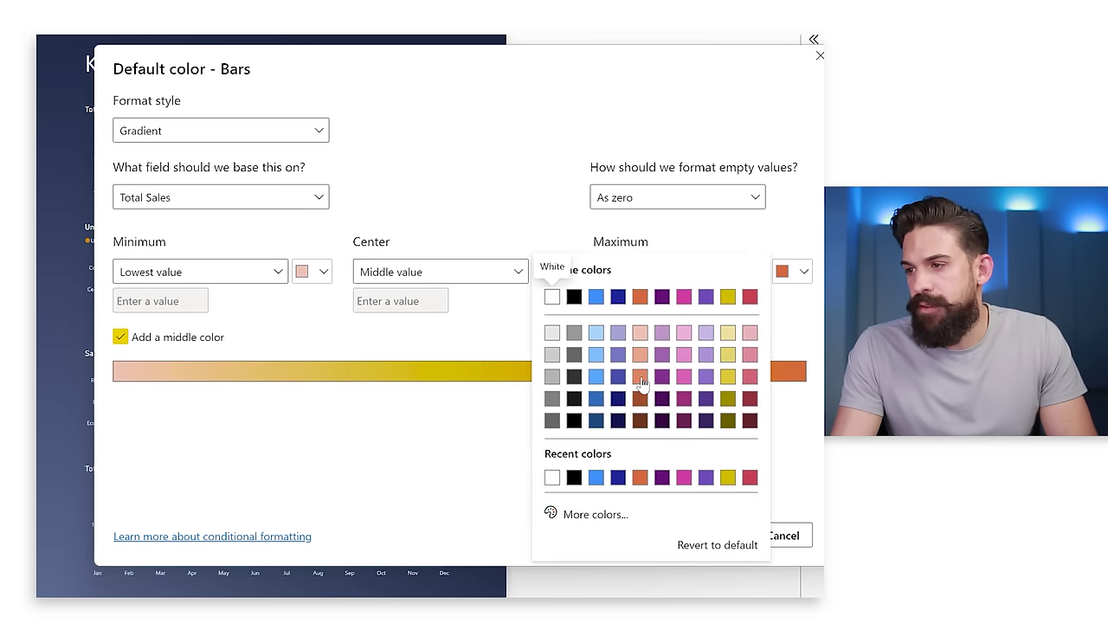
pyautogui.click(650, 386)
pyautogui.click(738, 538)
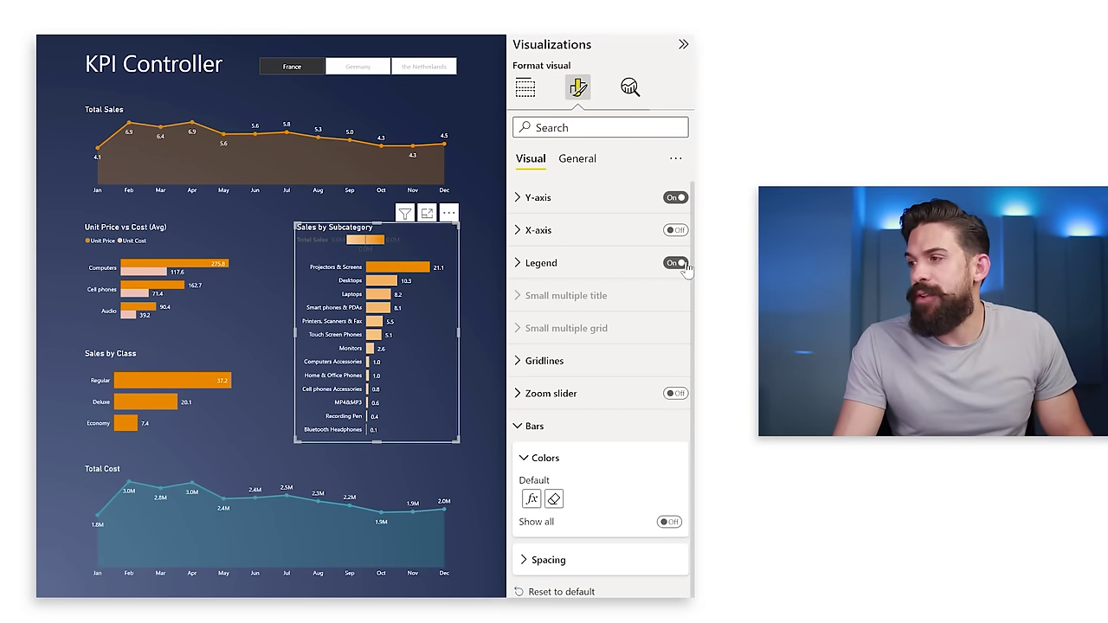
# Step: Turn off the Sales by Subcategory legend and copy that chart's formatting to Sales by Class with the Format painter
pyautogui.click(680, 264)
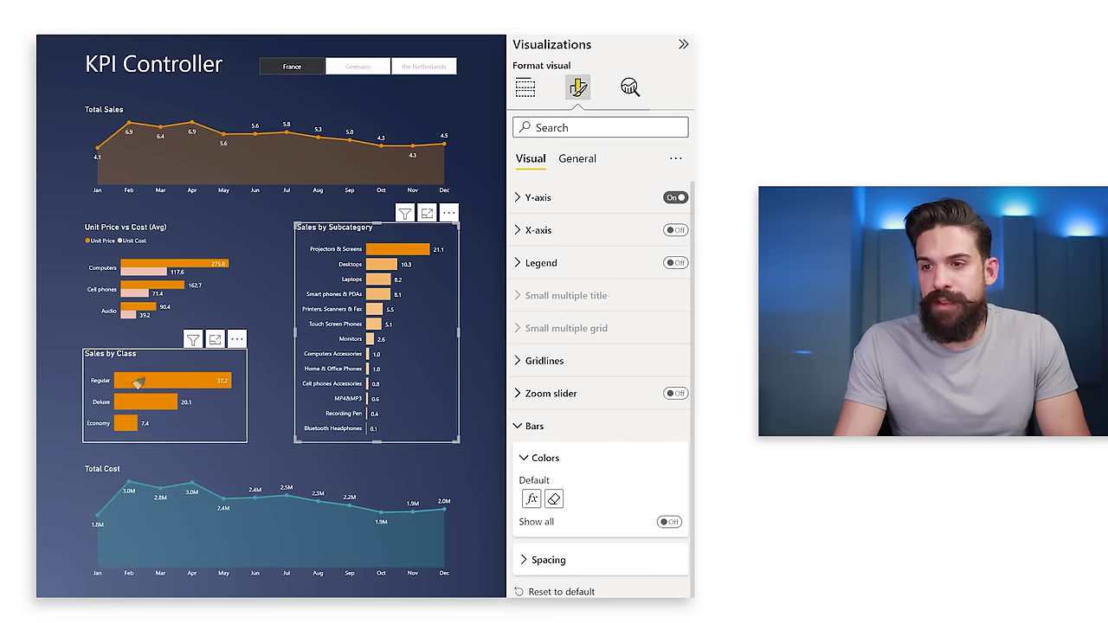
pyautogui.click(145, 364)
pyautogui.click(255, 446)
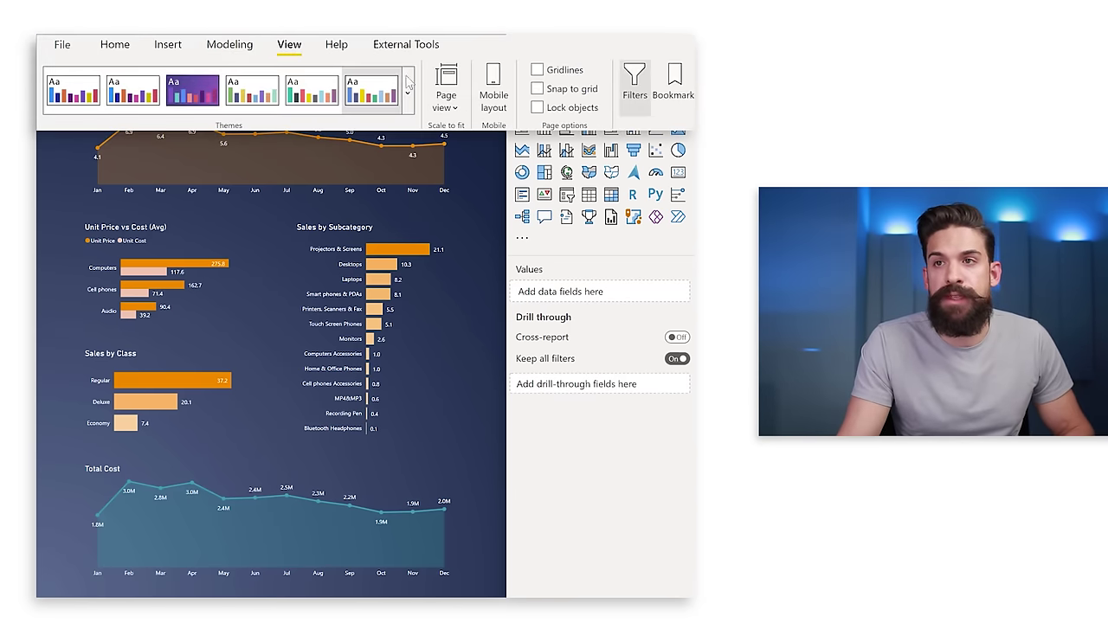
pyautogui.click(407, 95)
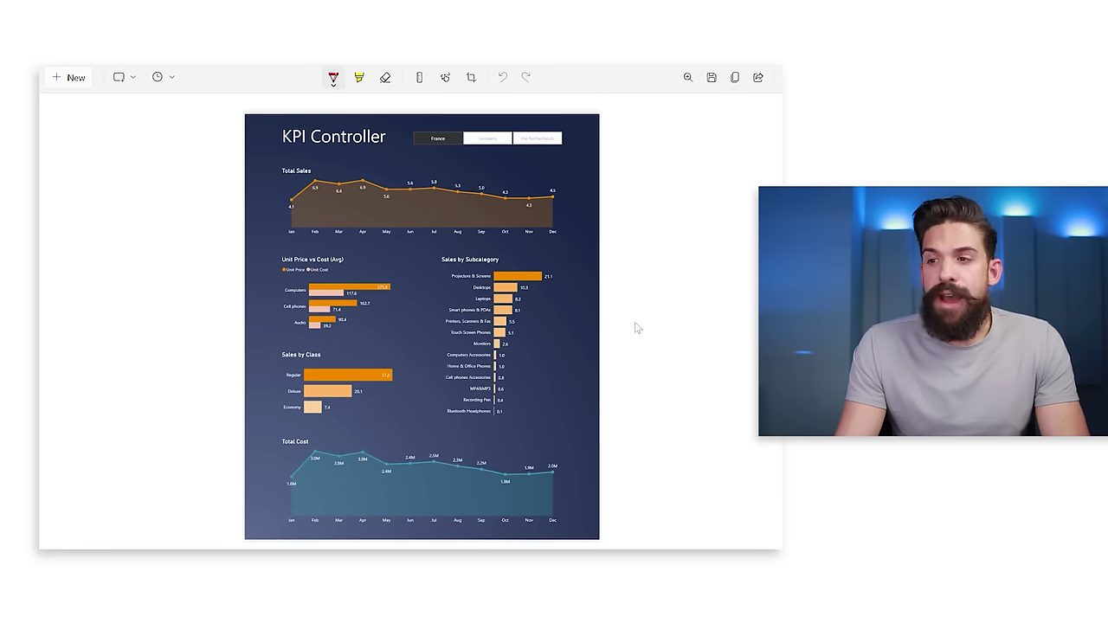
# Step: Copy the report page screenshot, switch to PowerPoint, undo the slide's gradient background and paste the screenshot onto the slide
pyautogui.click(734, 77)
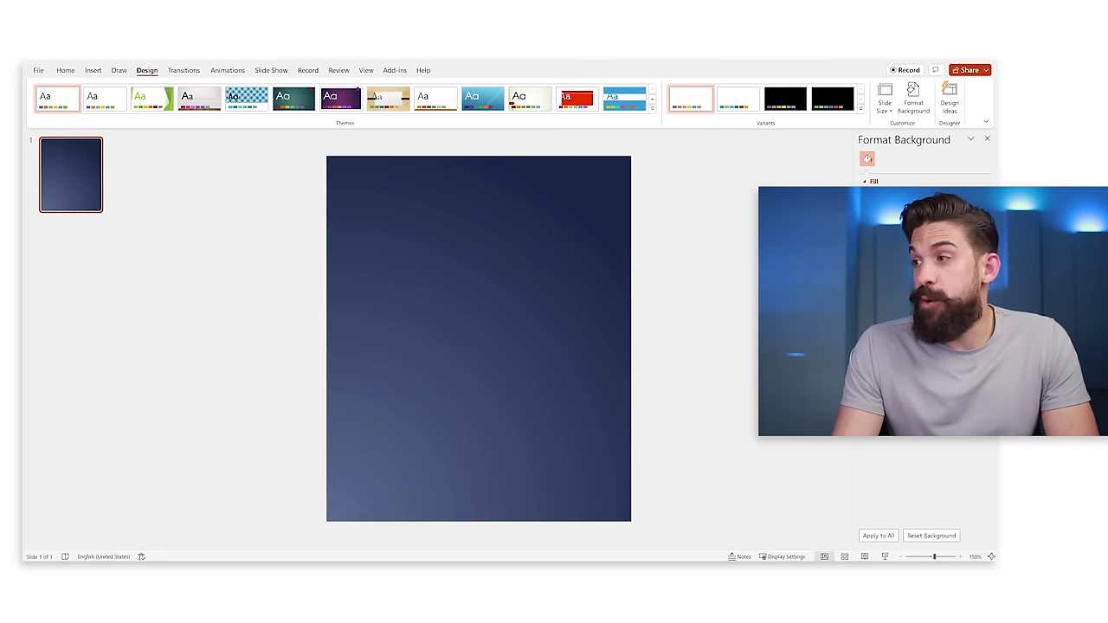
pyautogui.hotkey('ctrl', 'z')
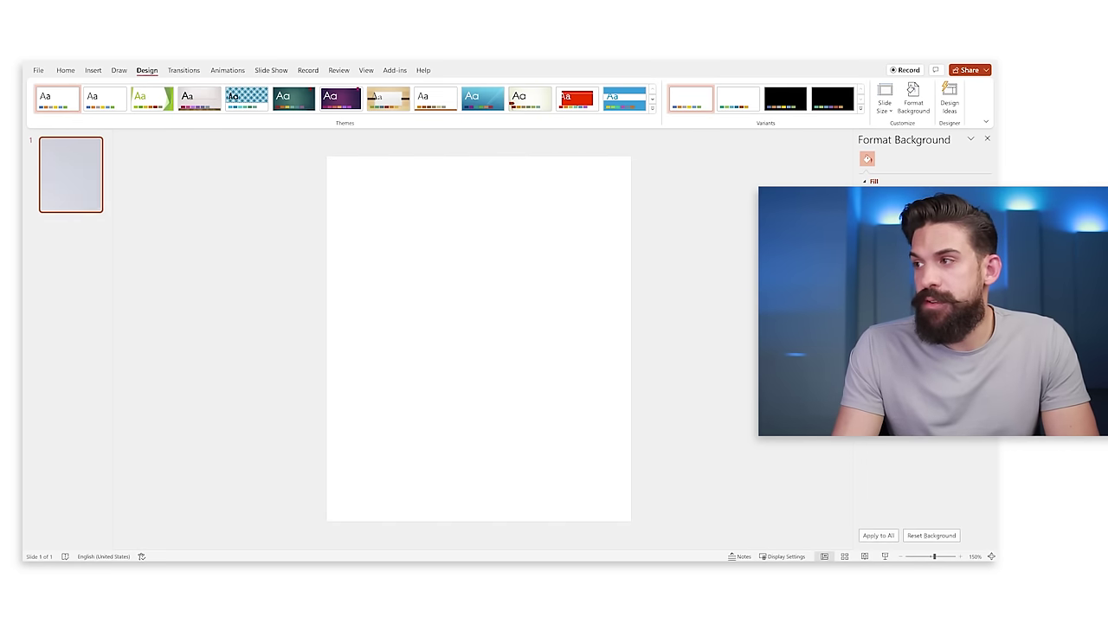
pyautogui.hotkey('ctrl', 'v')
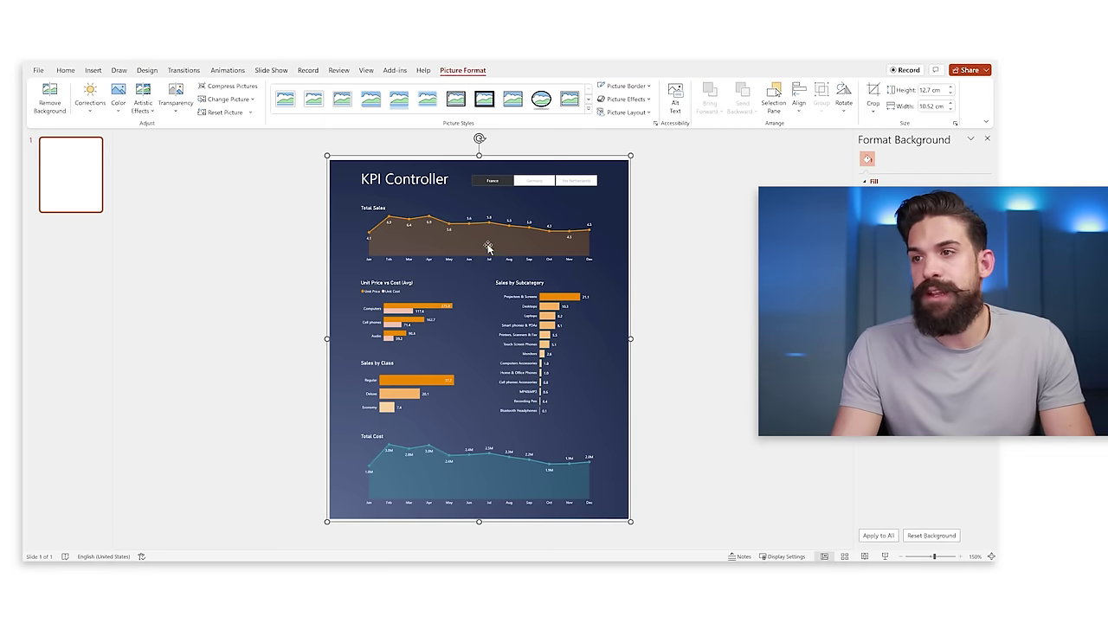
pyautogui.click(706, 281)
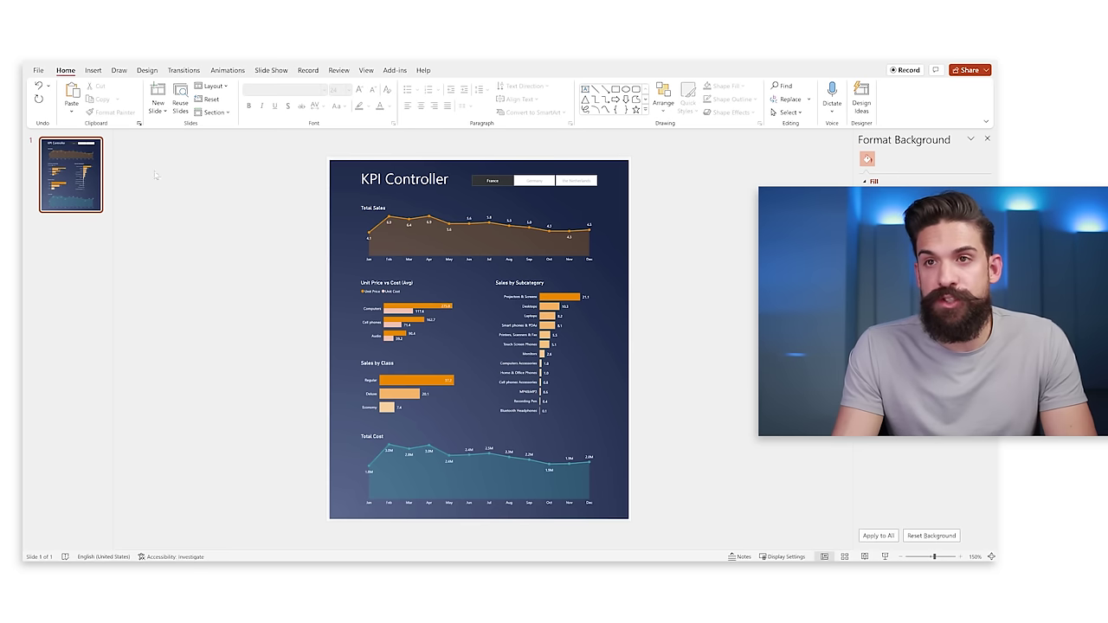
# Step: Draw a circle about 0.34 cm in diameter just before the Total Sales title on the slide
pyautogui.click(93, 70)
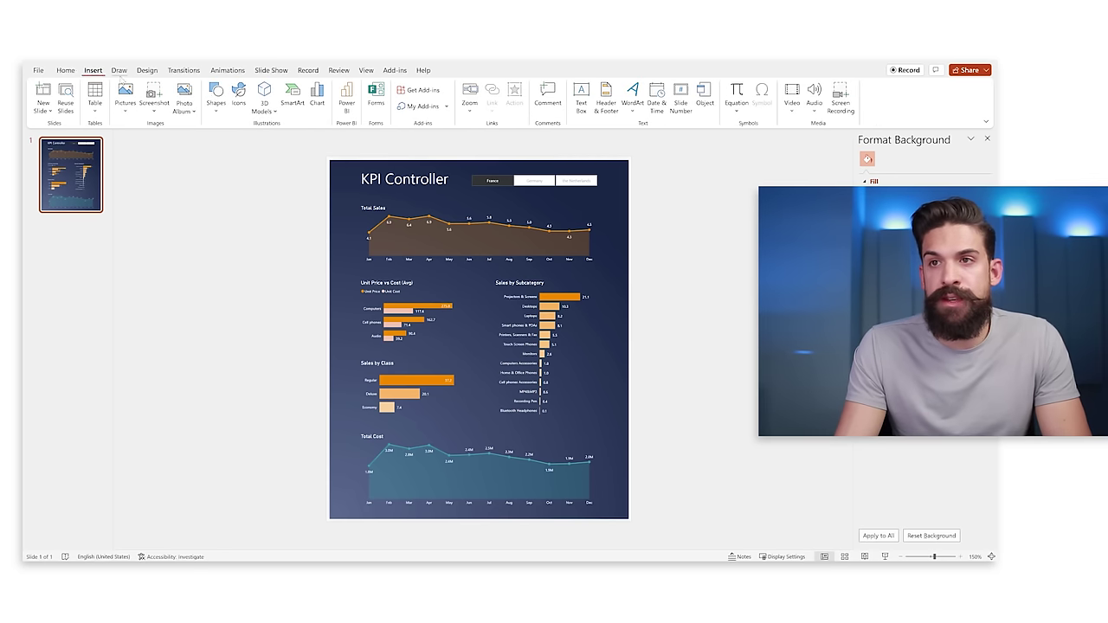
pyautogui.click(216, 97)
pyautogui.click(252, 139)
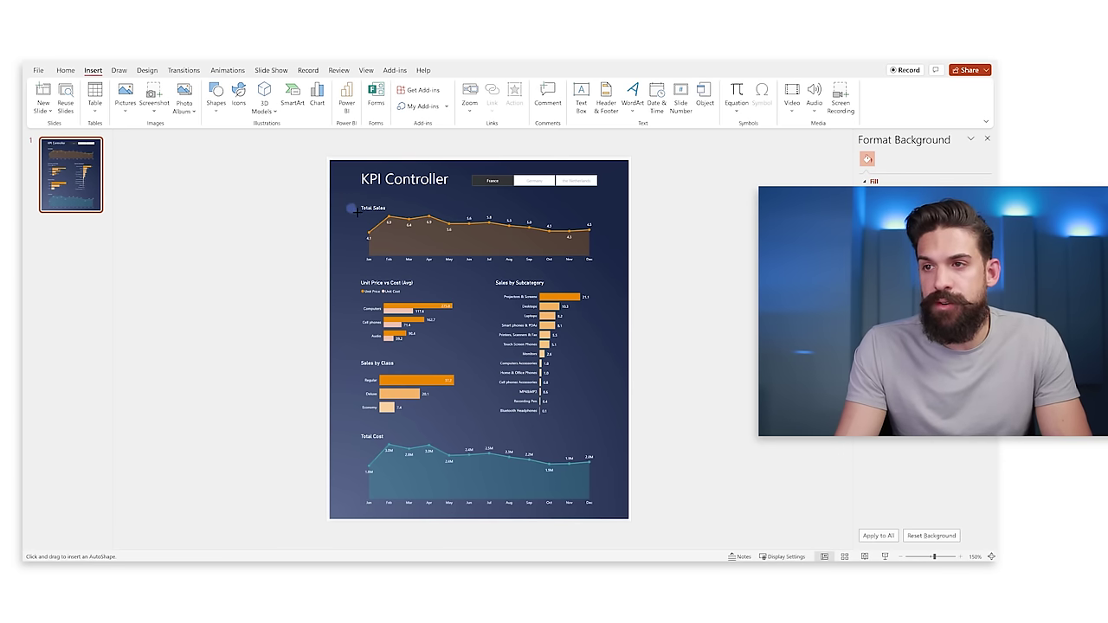
pyautogui.moveTo(347, 205); pyautogui.dragTo(354, 212)
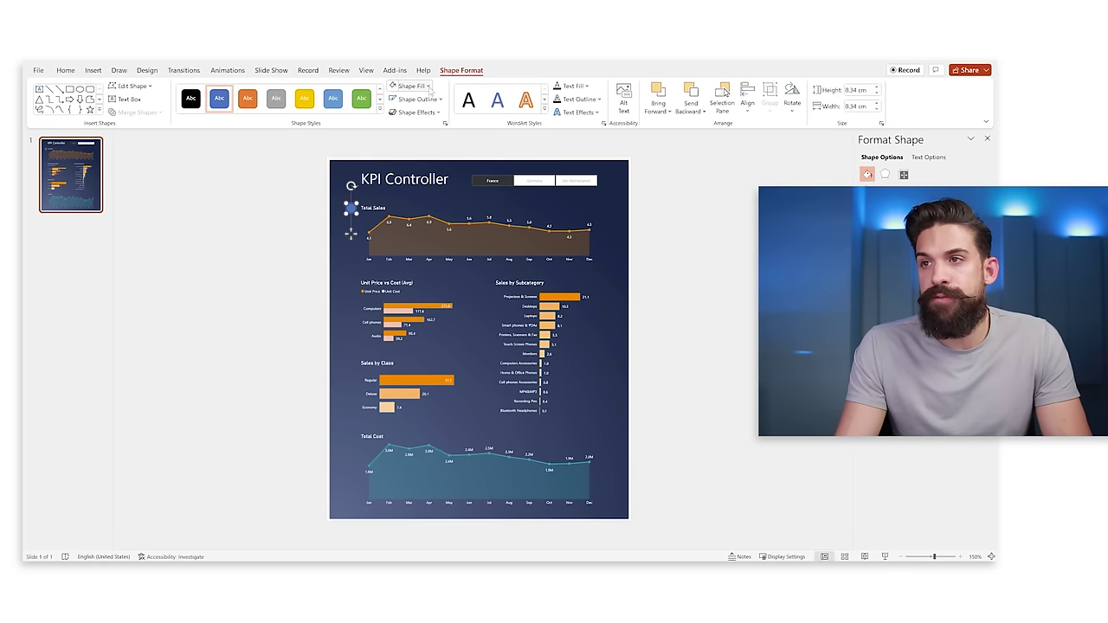
# Step: Fill the small circle with white and open its shape effects
pyautogui.click(430, 89)
pyautogui.click(393, 113)
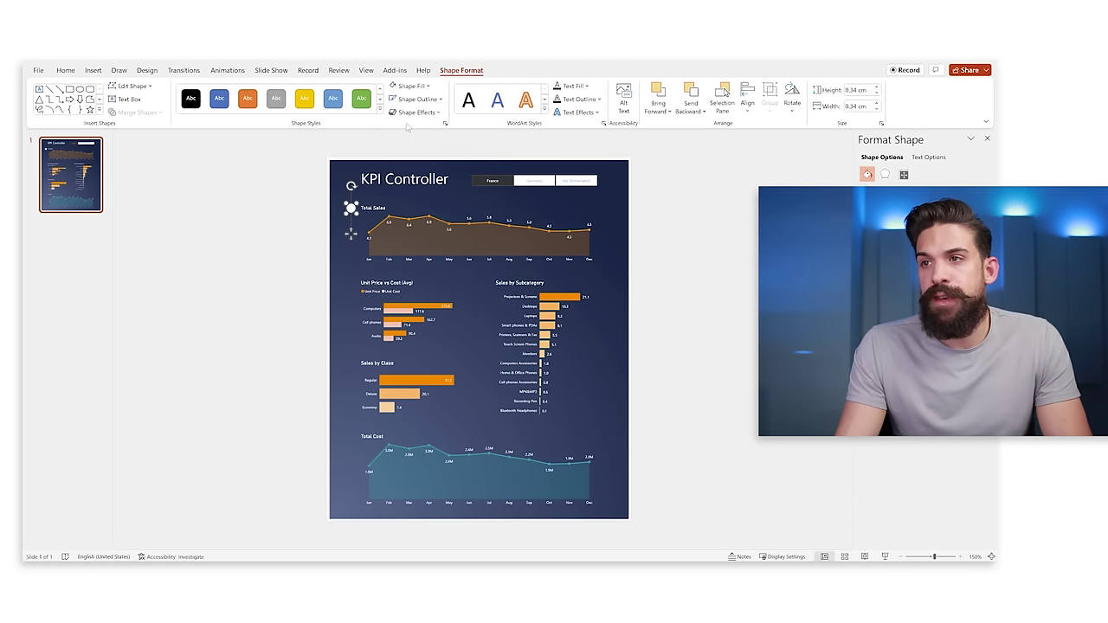
pyautogui.click(429, 114)
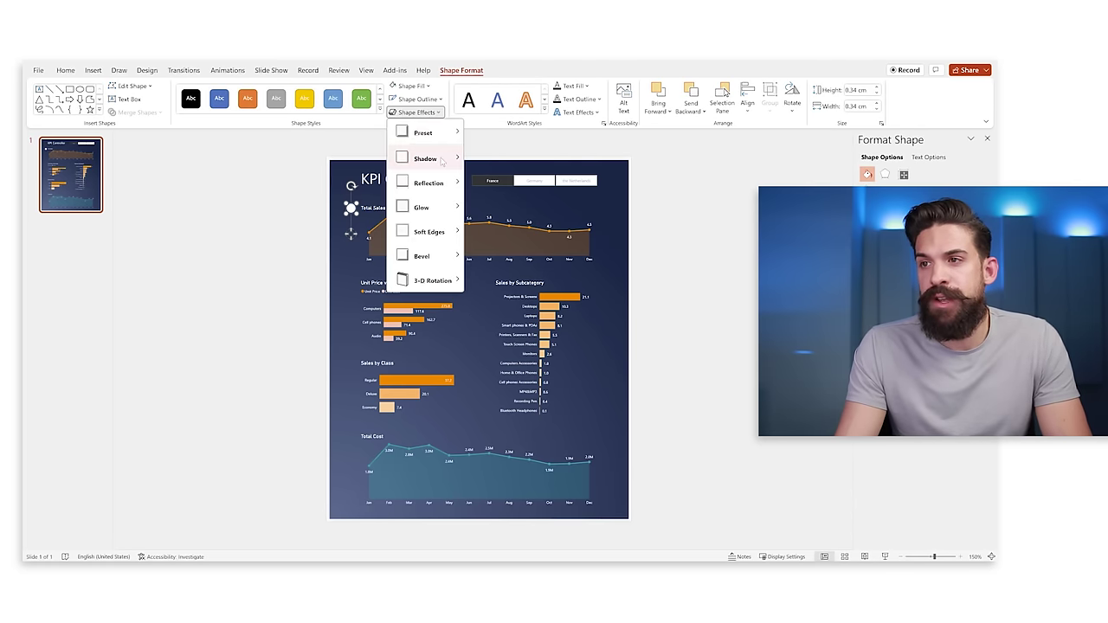
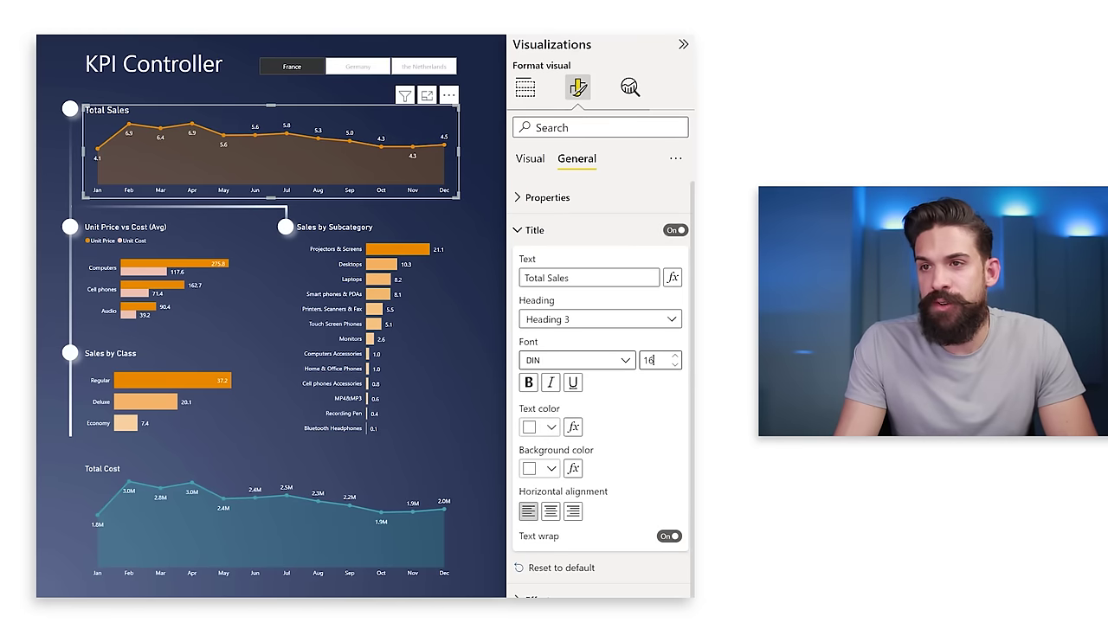
# Step: Enlarge the Total Cost chart's title to match the Total Sales title's font size of 16
pyautogui.click(327, 487)
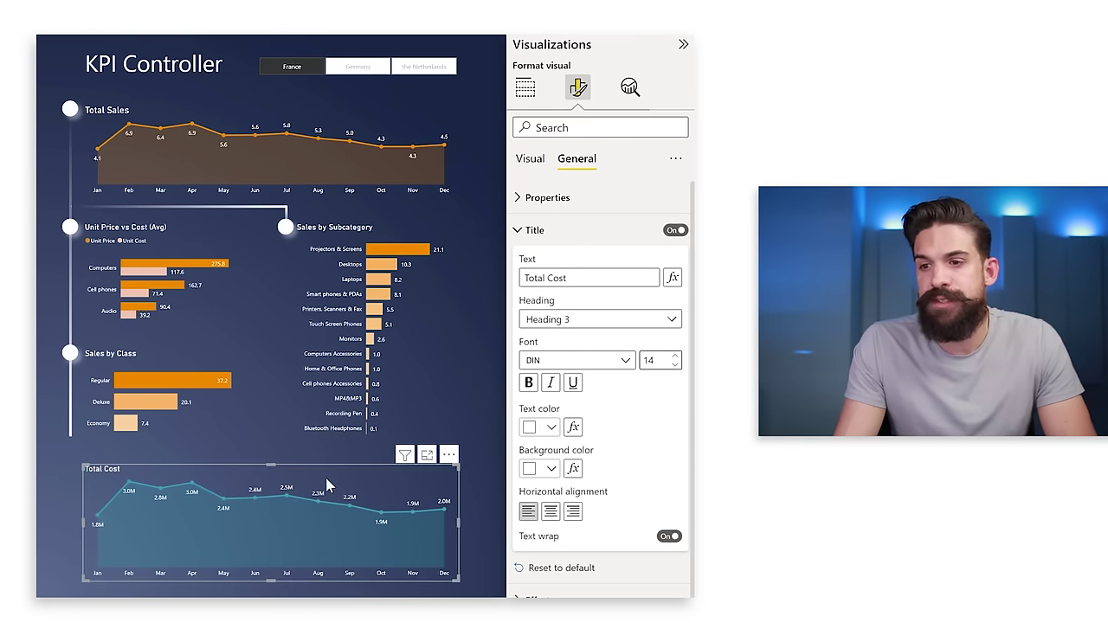
pyautogui.click(500, 403)
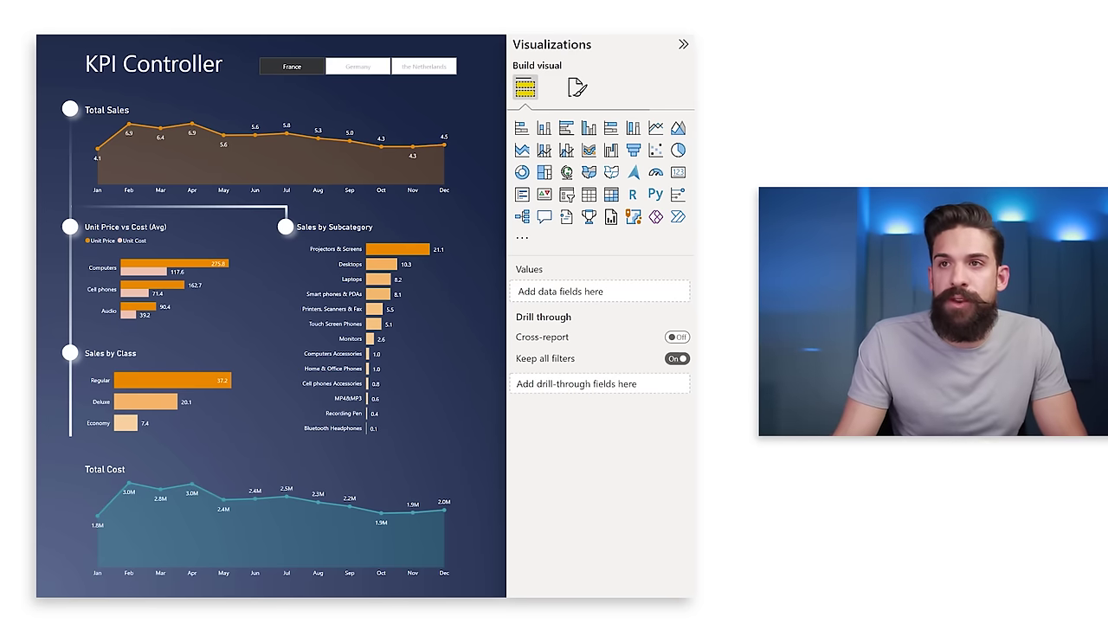
# Step: Start a Performance analyzer recording on the blank page and switch to the KPI Controller page
pyautogui.click(289, 45)
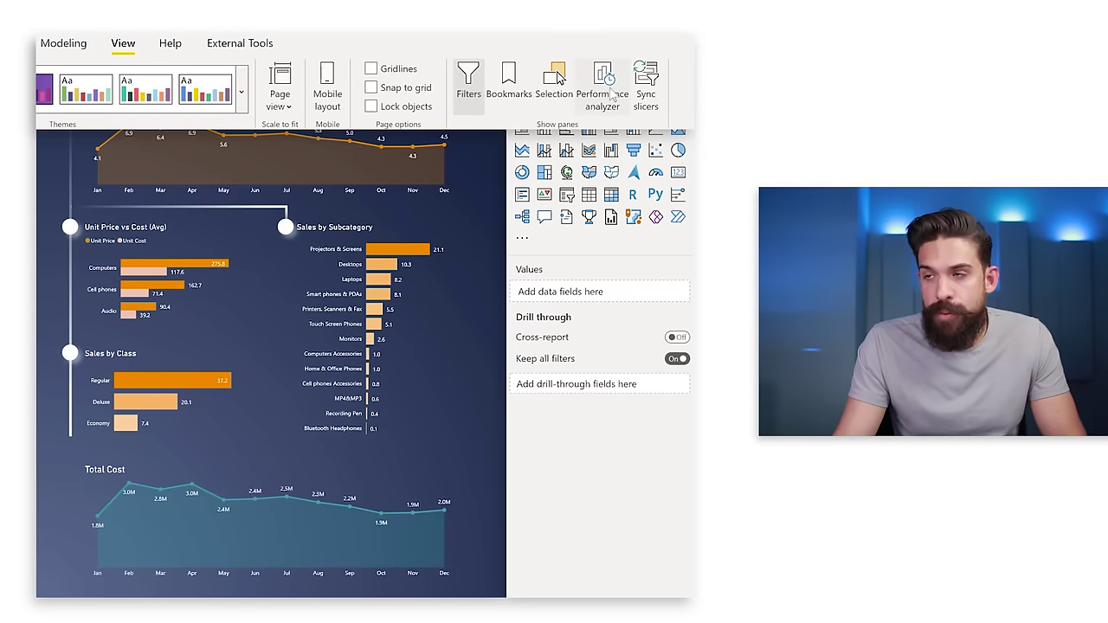
pyautogui.click(611, 90)
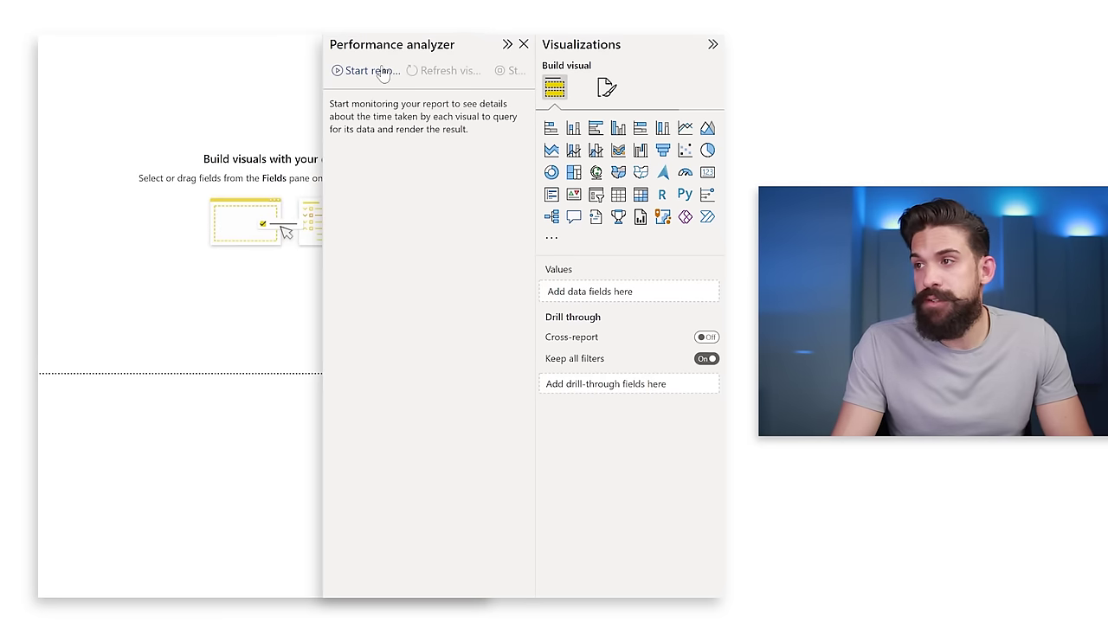
pyautogui.click(381, 72)
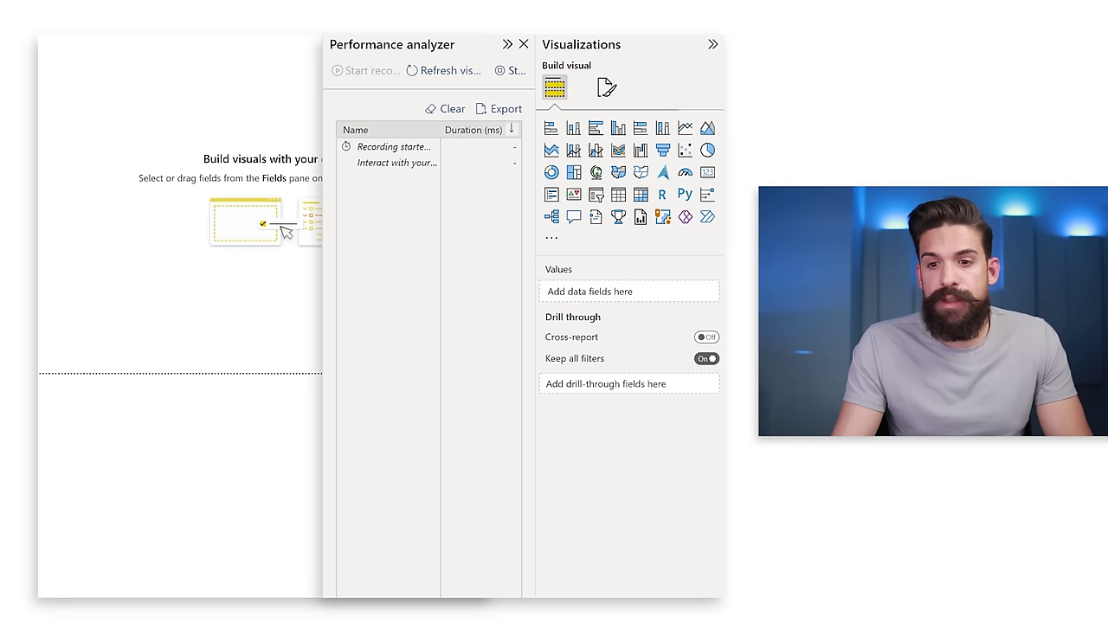
pyautogui.hotkey('ctrl', 'pagedown')
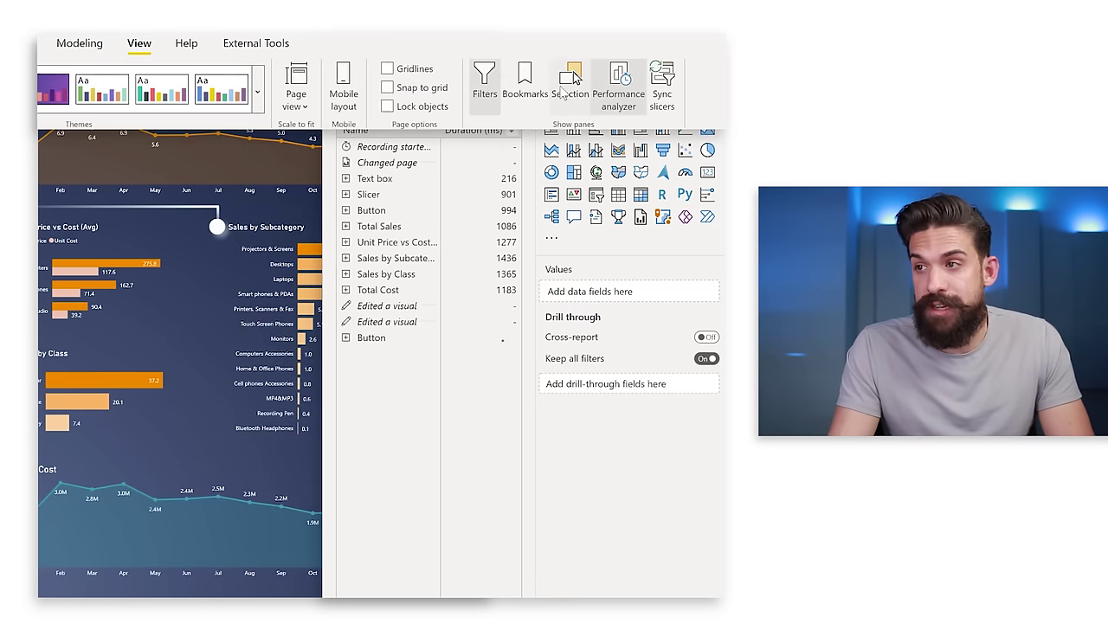
# Step: Hide the Sales by Subcategory, Unit Price vs Cost (Avg) and Sales by Class charts on the KPI Controller page
pyautogui.click(566, 76)
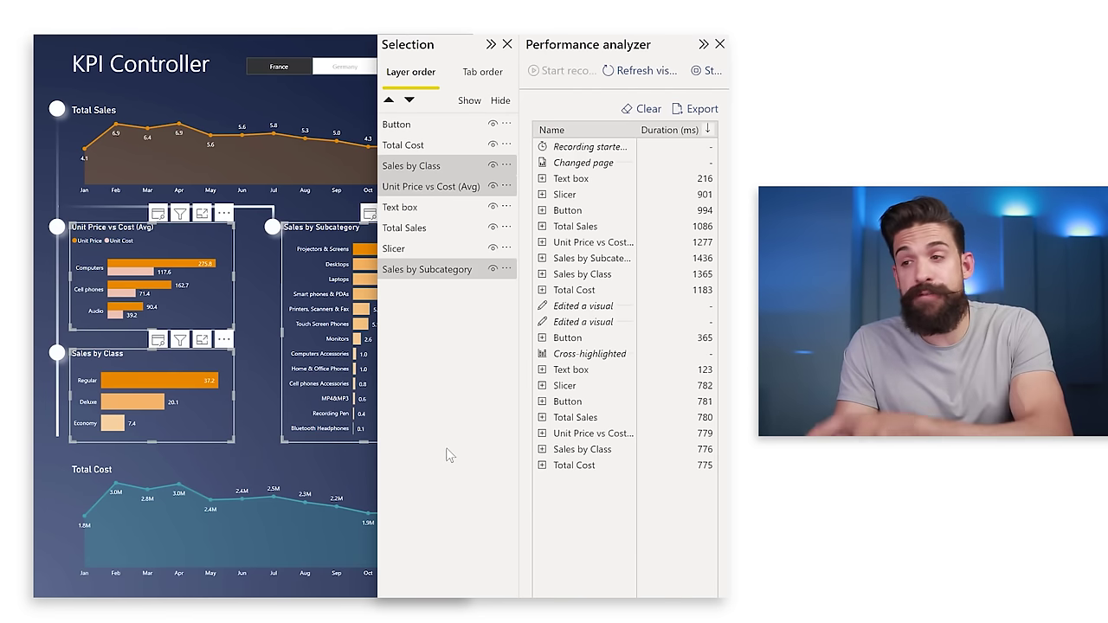
pyautogui.click(493, 270)
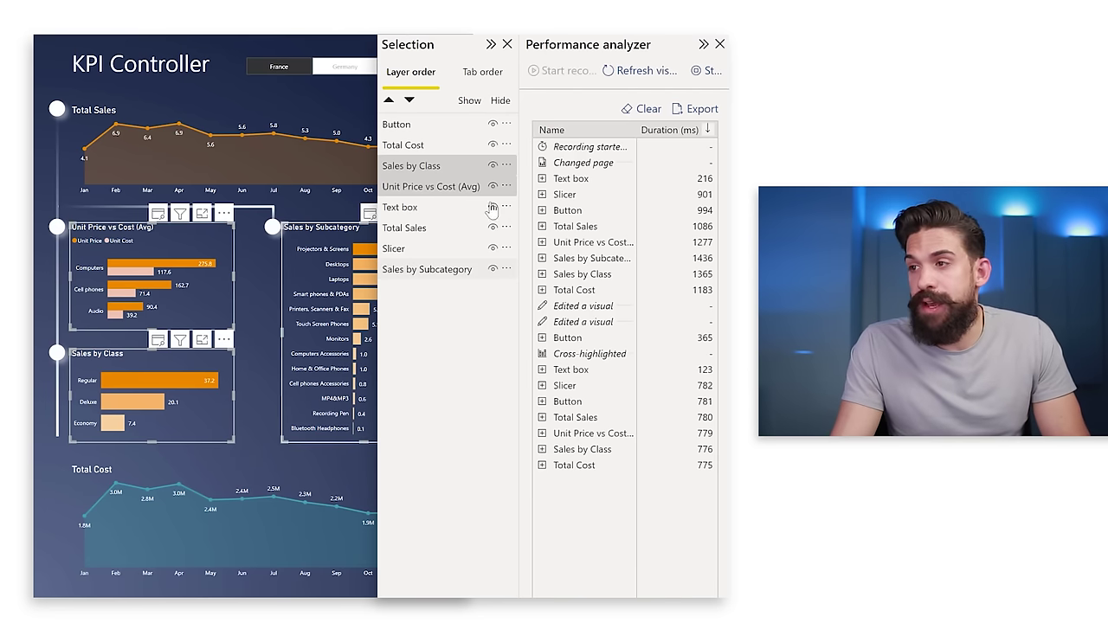
pyautogui.click(492, 186)
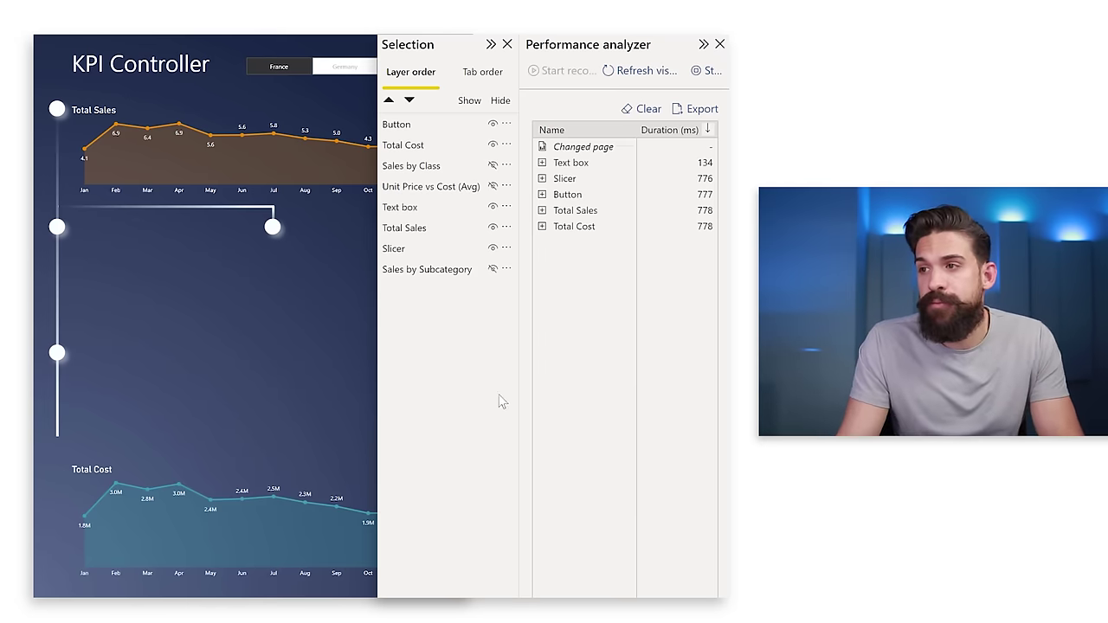
# Step: Show the Sales by Subcategory, Unit Price vs Cost (Avg) and Sales by Class charts again
pyautogui.click(498, 269)
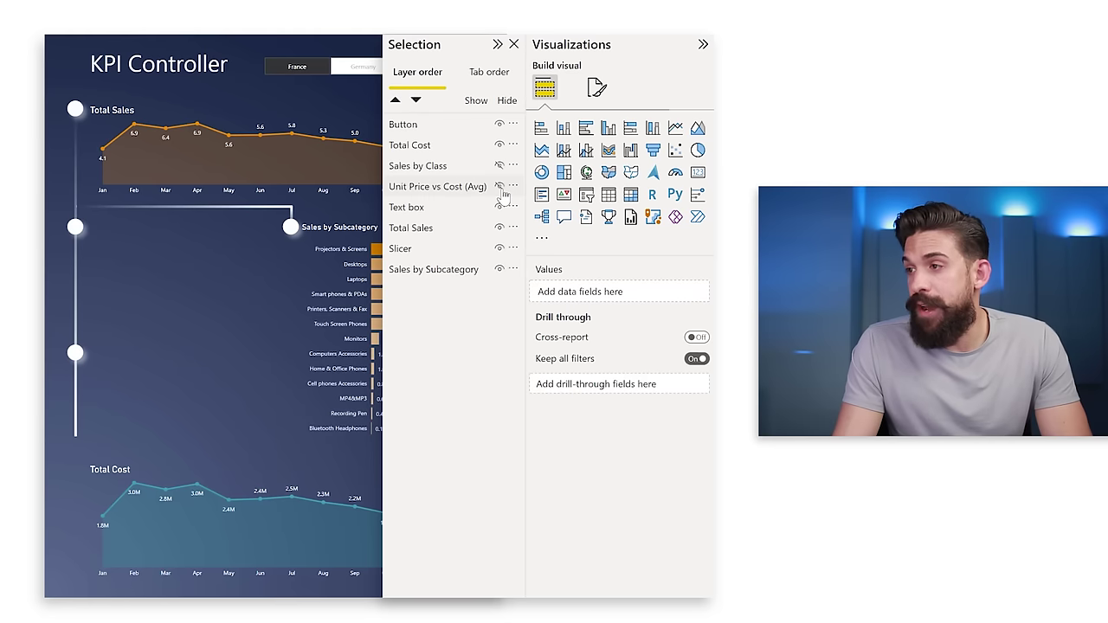
pyautogui.click(498, 186)
pyautogui.click(499, 165)
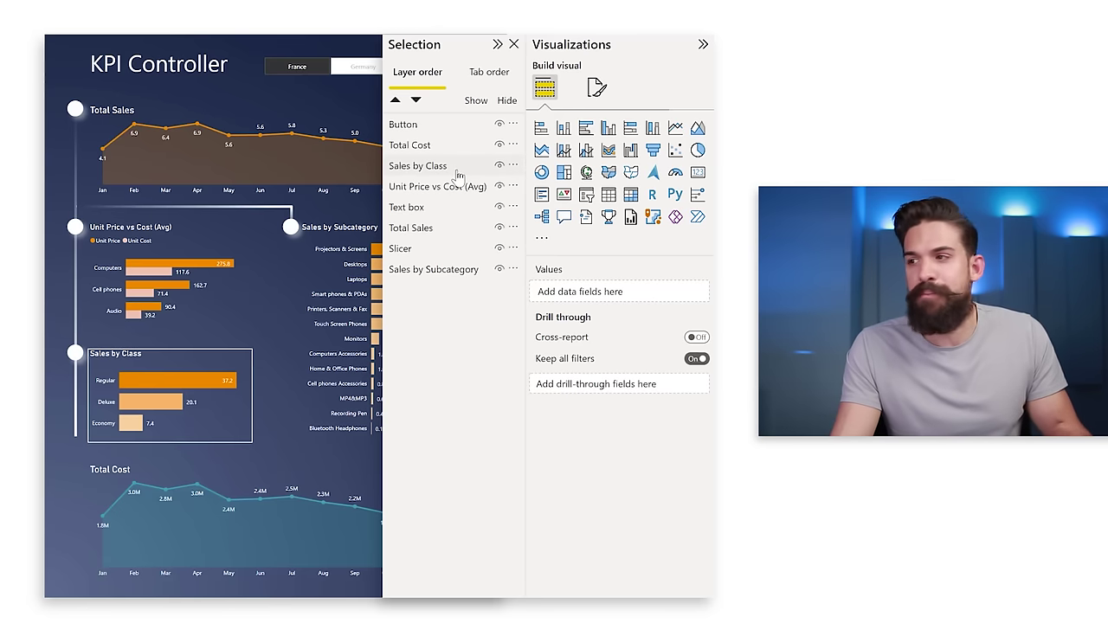
# Step: Move the KPI Controller text box to the top of the layer order and rename it Title
pyautogui.click(436, 129)
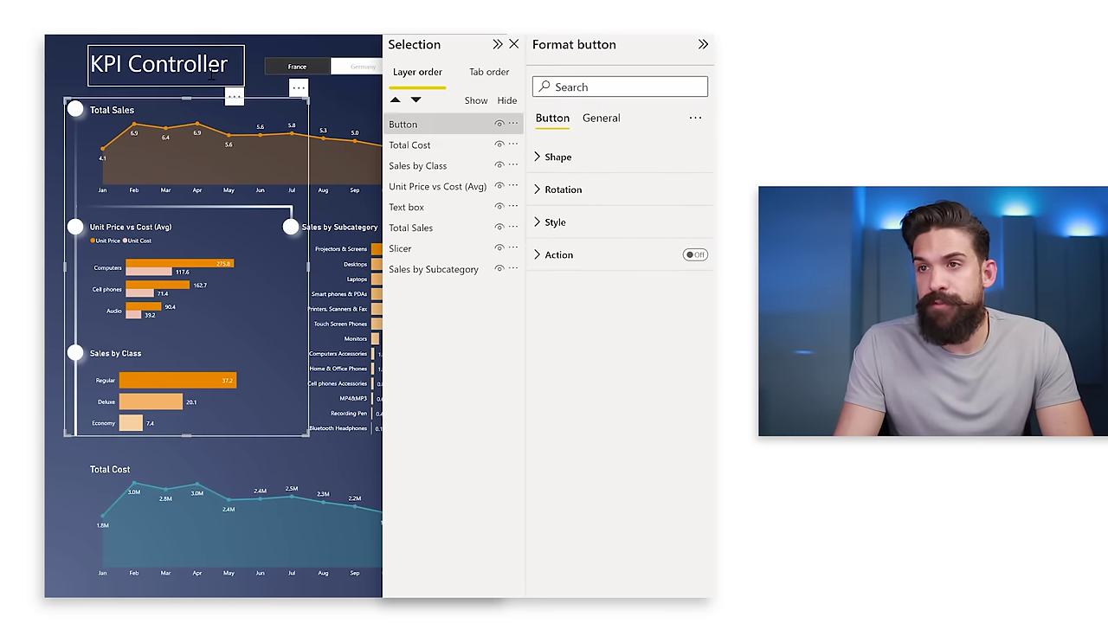
pyautogui.click(406, 207)
pyautogui.moveTo(412, 212); pyautogui.dragTo(424, 130)
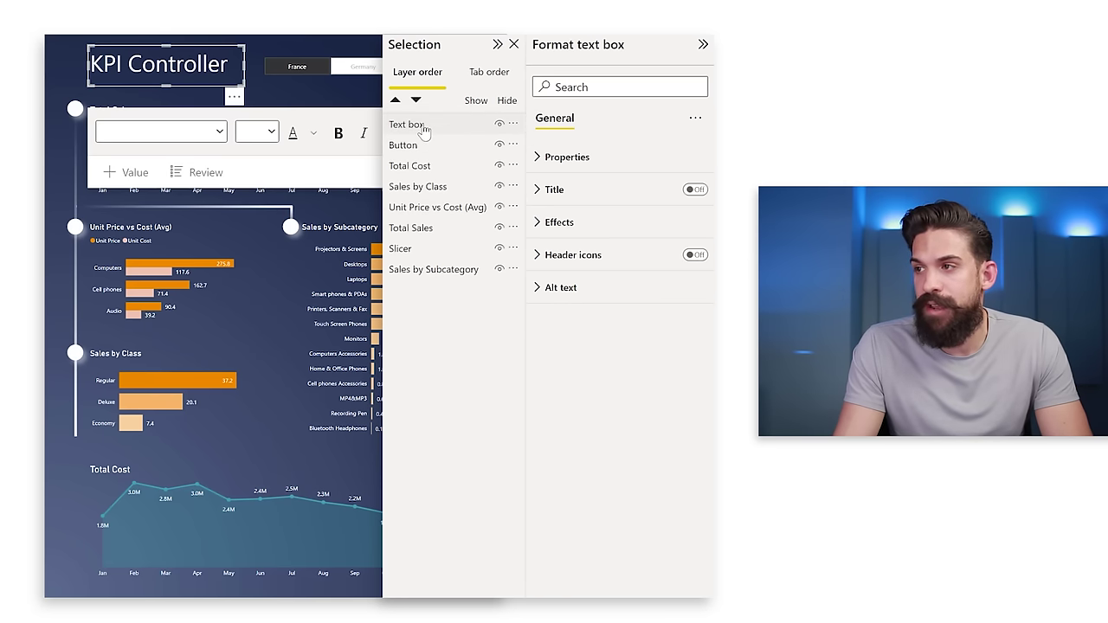
pyautogui.doubleClick(424, 127)
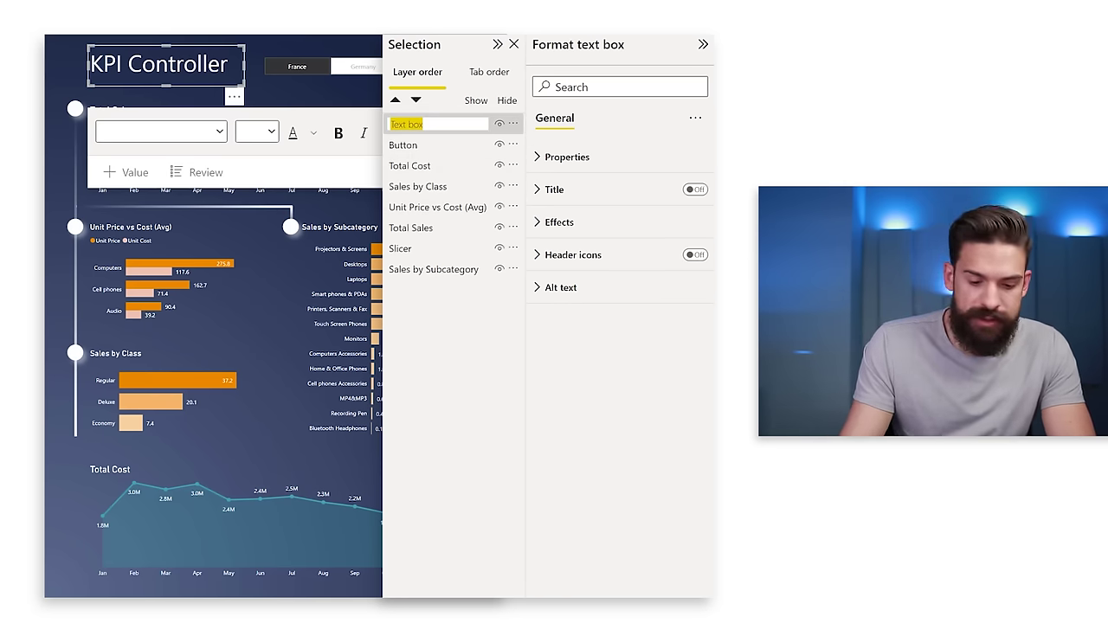
pyautogui.write('1')
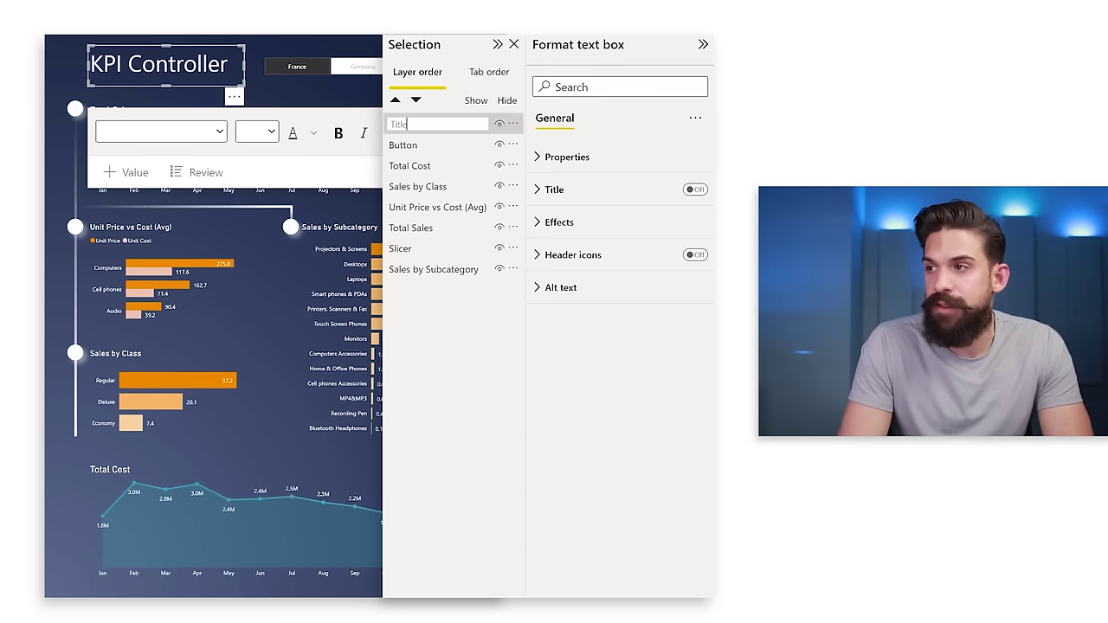
pyautogui.press('Return')
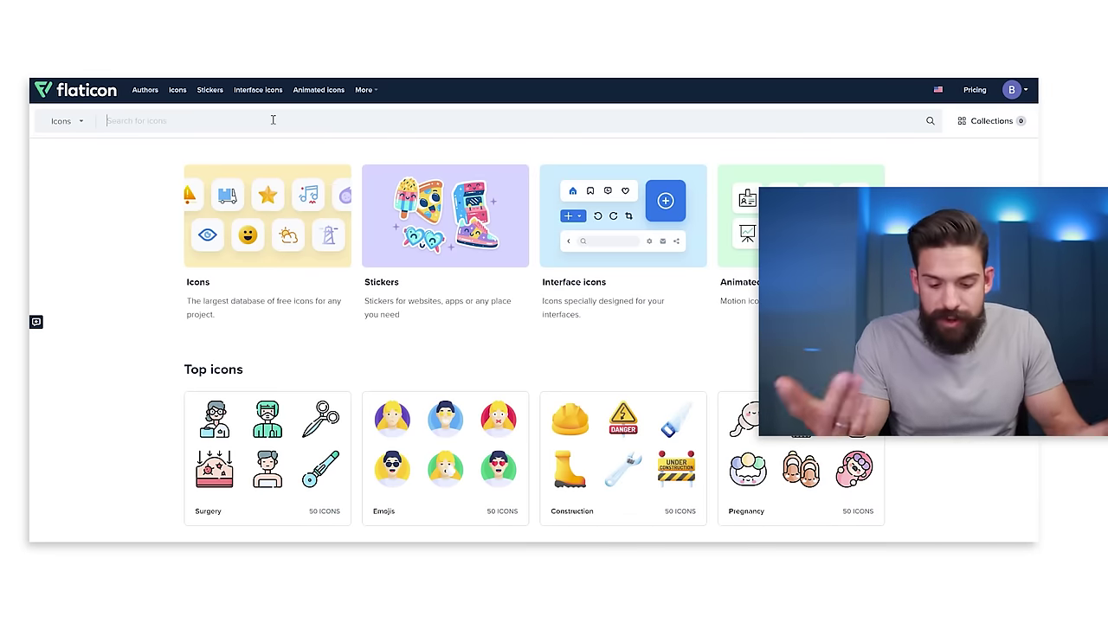
# Step: Switch to the Flaticon website and start searching for an icon
pyautogui.write('p')
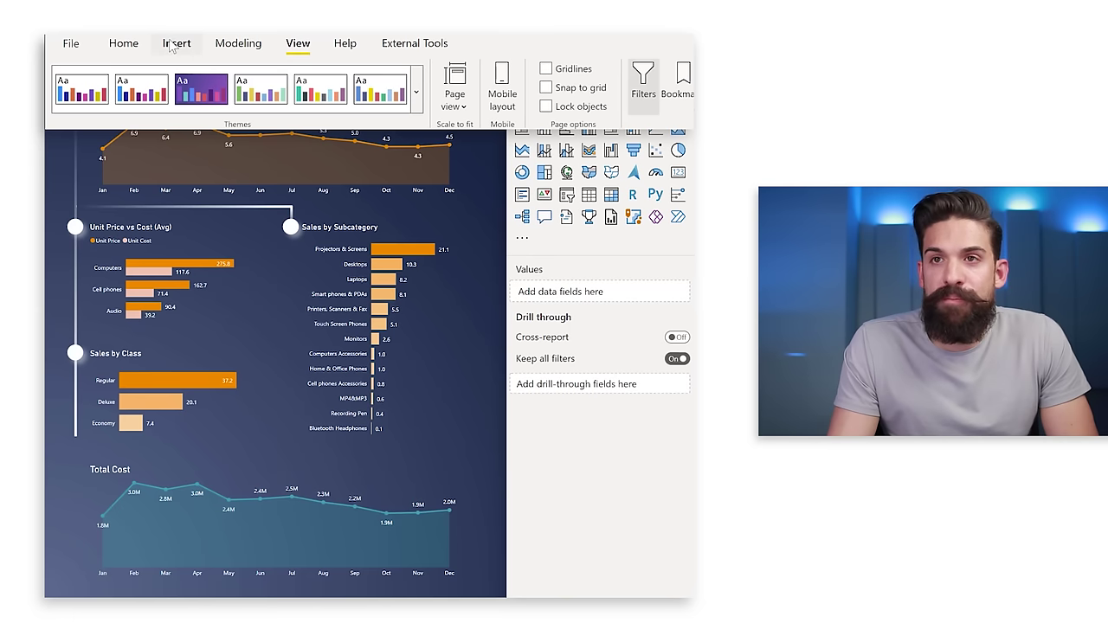
# Step: Return to the Power BI report and insert a blank button on the KPI Controller page
pyautogui.click(173, 45)
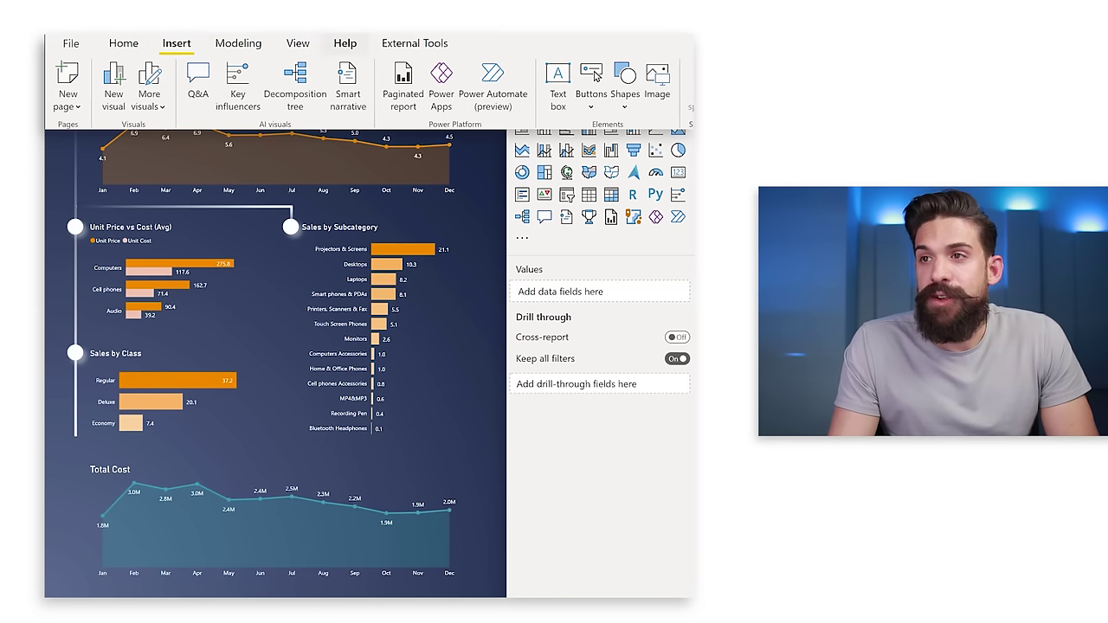
pyautogui.click(591, 104)
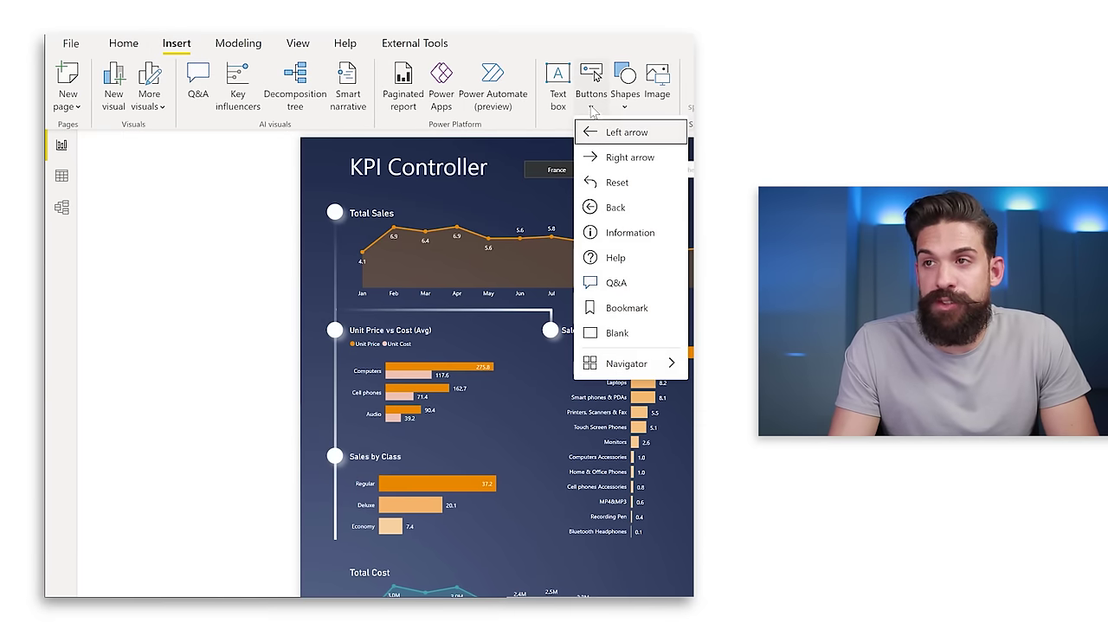
pyautogui.click(617, 333)
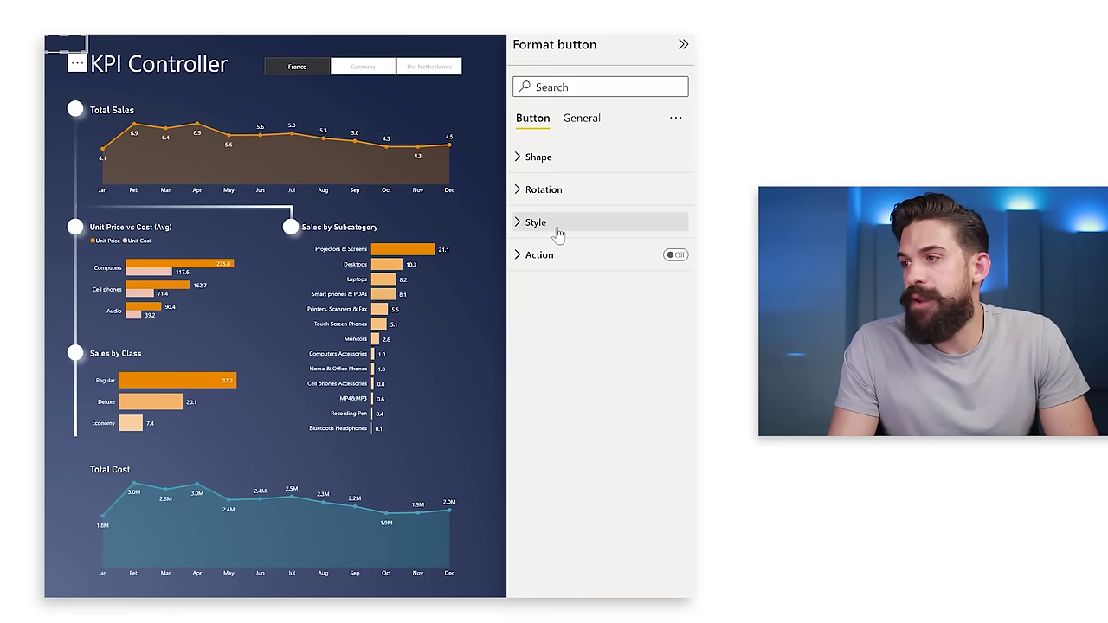
# Step: Enable the fill of the new blank button and turn off its icon
pyautogui.click(558, 233)
pyautogui.click(536, 334)
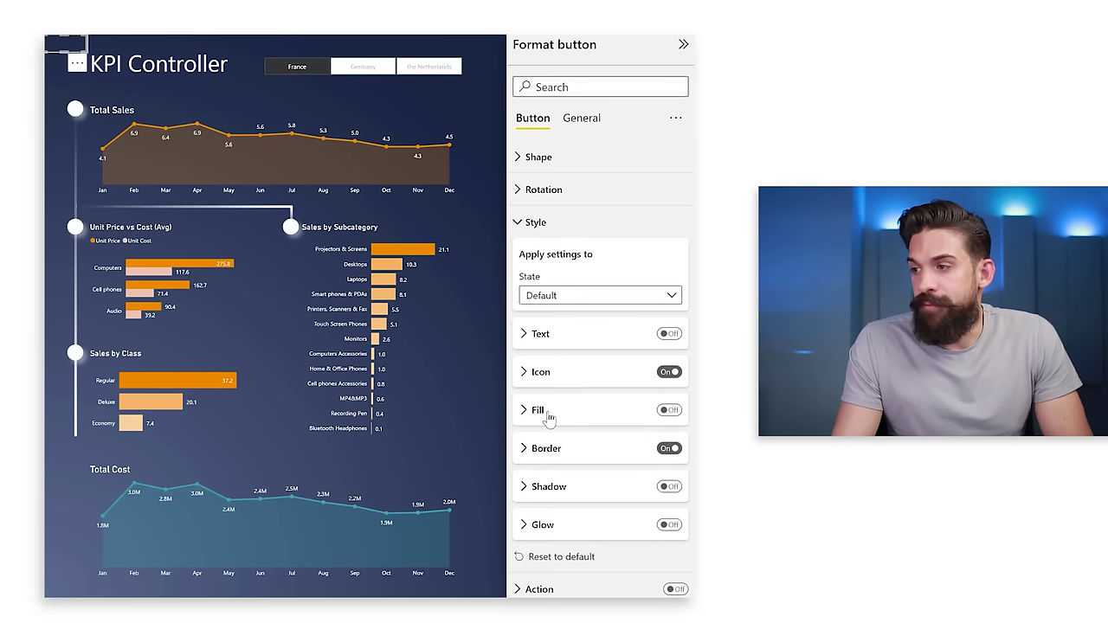
pyautogui.click(545, 410)
pyautogui.click(666, 410)
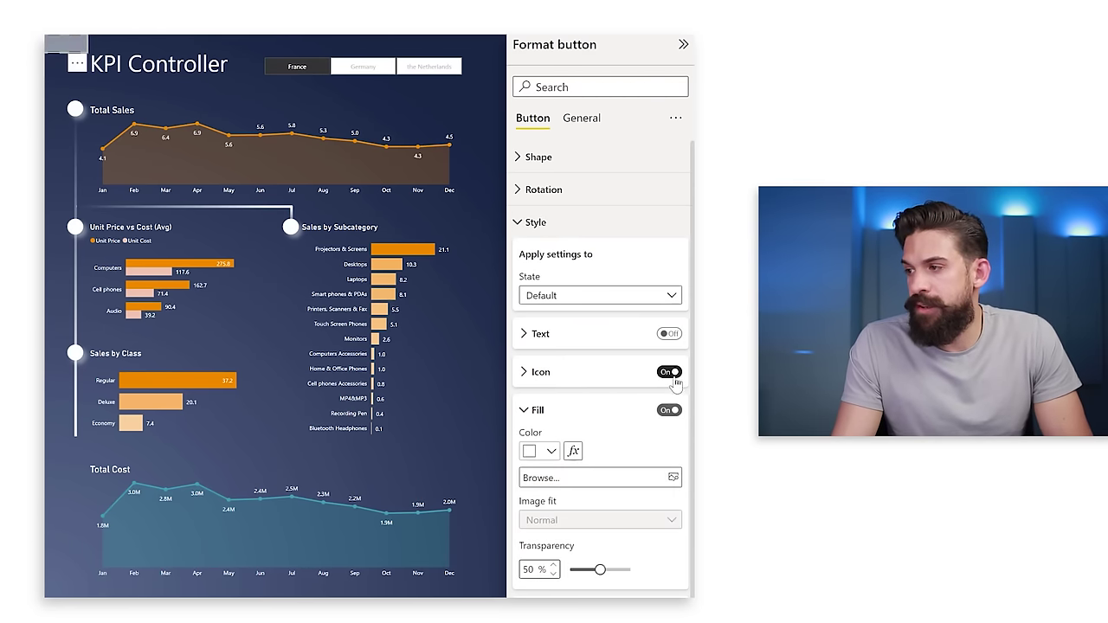
pyautogui.click(670, 372)
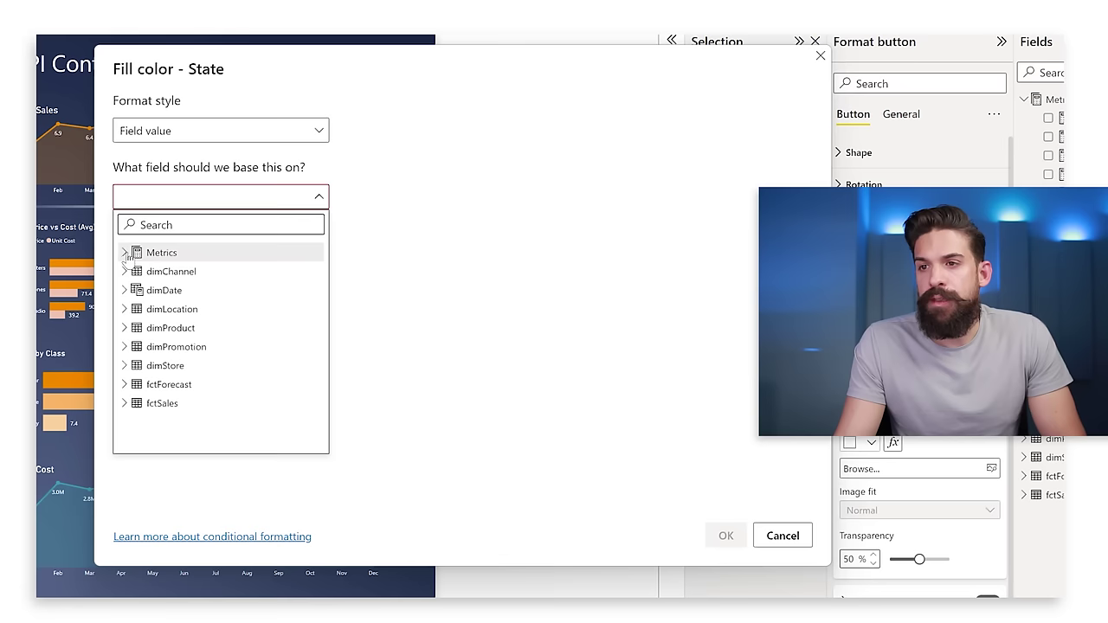
# Step: Base the button's fill color on the BG Transparent field value and set the fill transparency to 0%
pyautogui.click(130, 250)
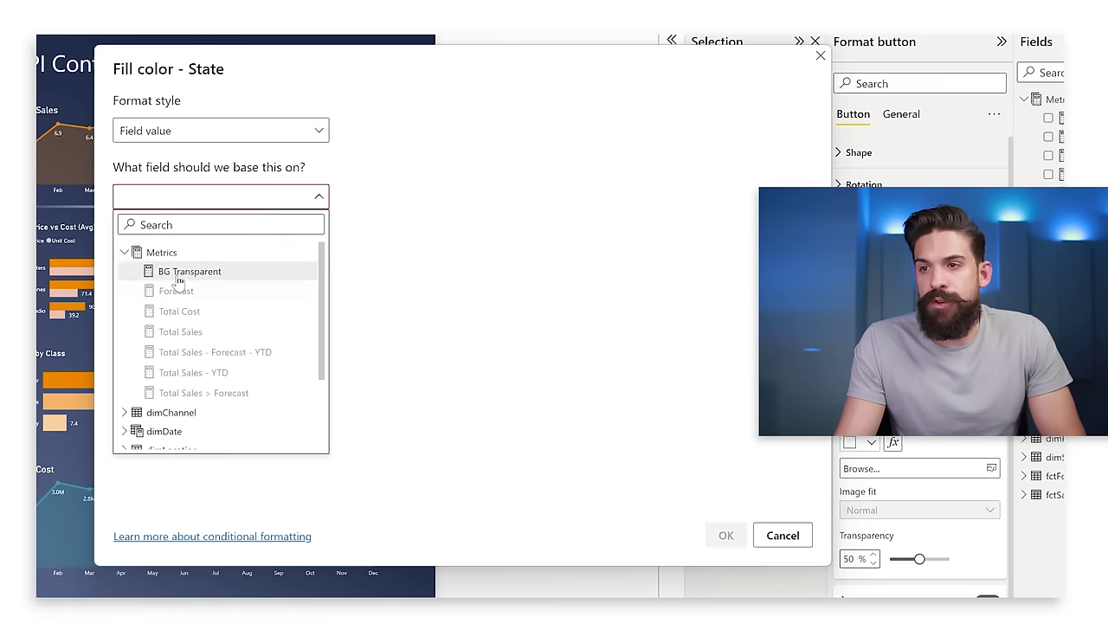
pyautogui.click(178, 273)
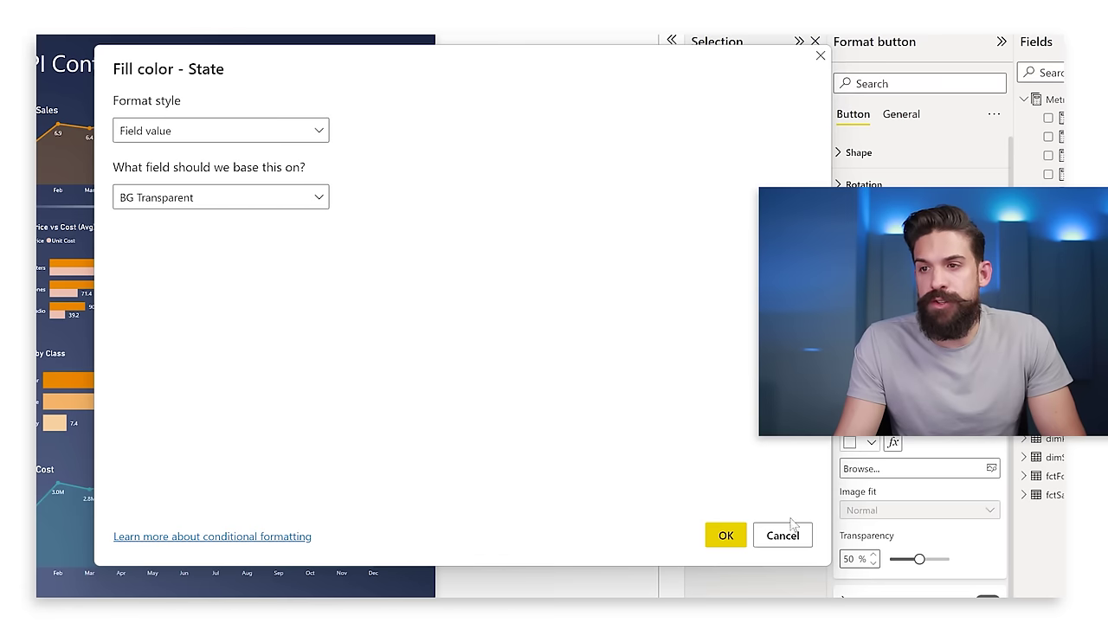
pyautogui.click(726, 536)
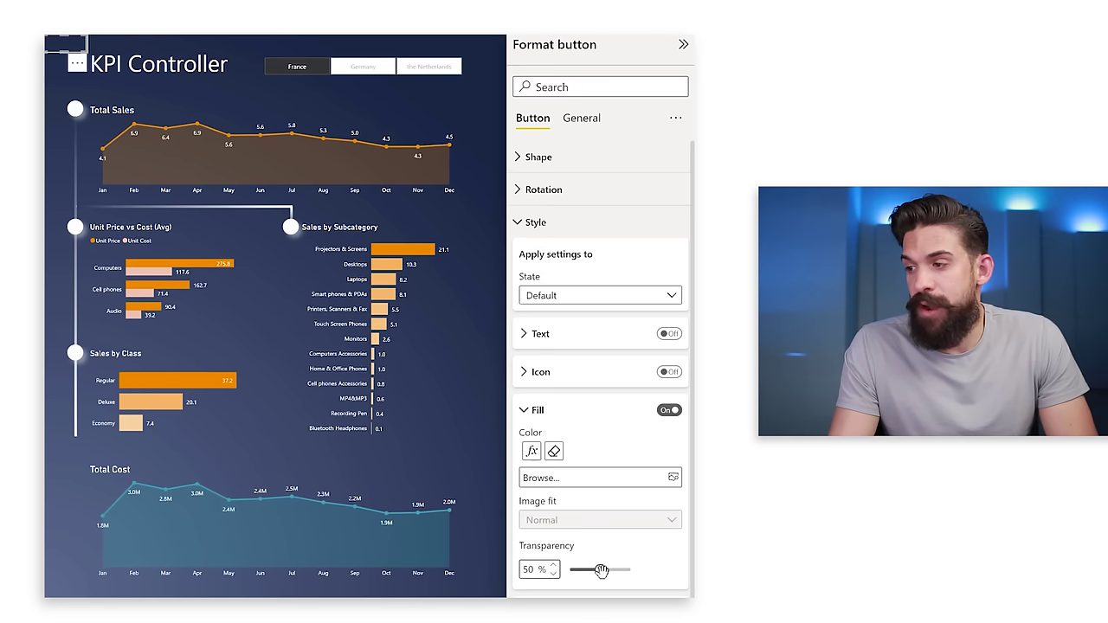
pyautogui.moveTo(601, 570); pyautogui.dragTo(570, 570)
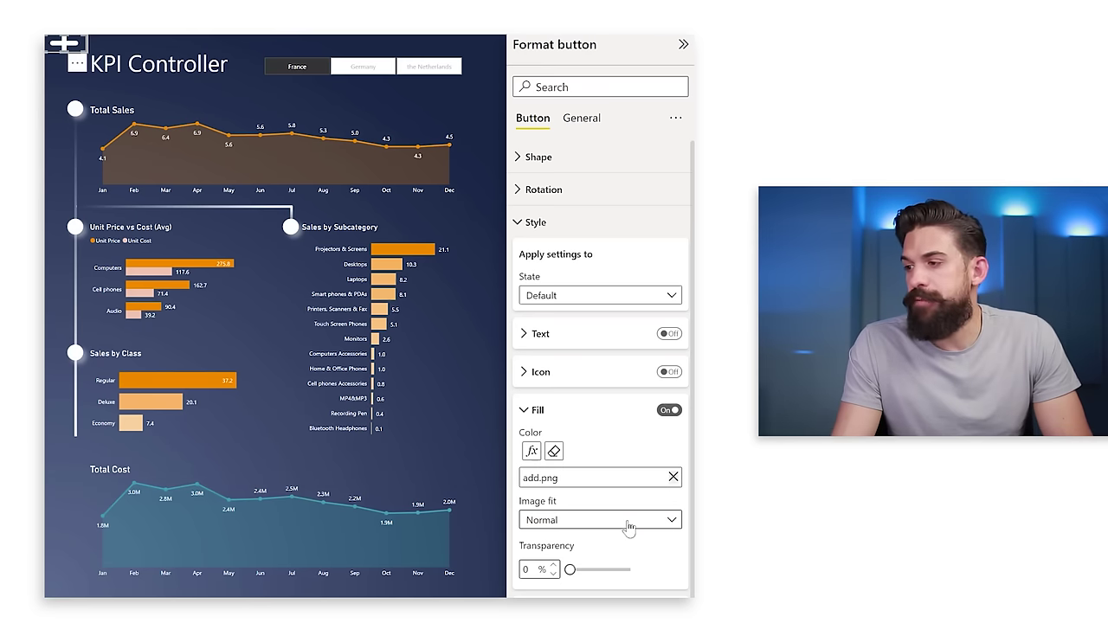
# Step: Set the image fit of the button's add.png fill image to Fill and resize the button
pyautogui.click(628, 520)
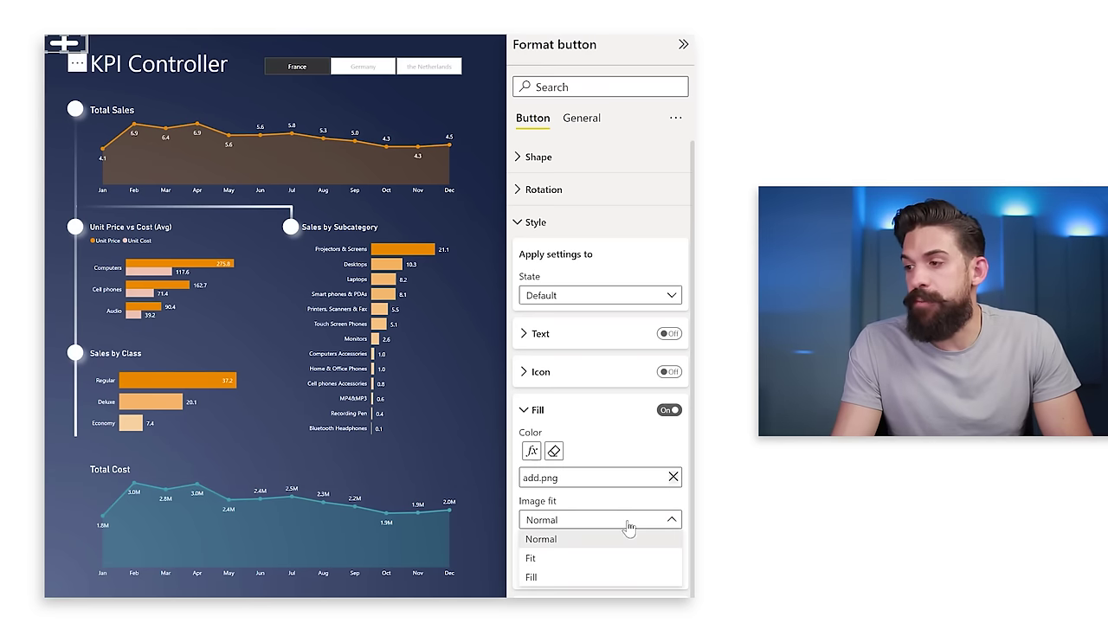
pyautogui.click(568, 577)
pyautogui.moveTo(94, 82); pyautogui.dragTo(63, 63)
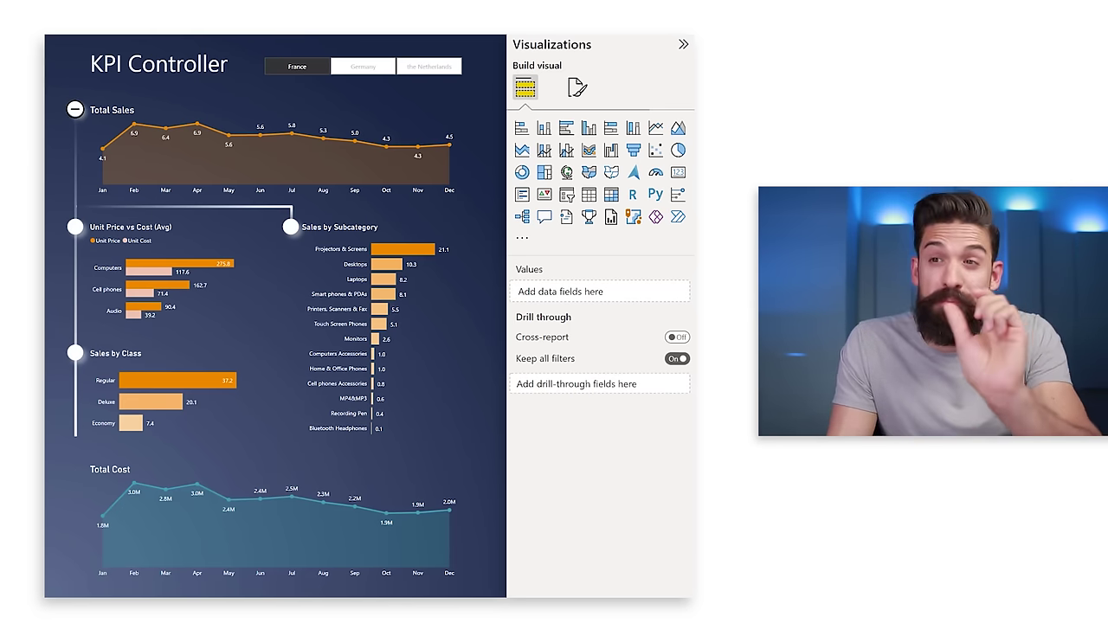
# Step: Save the expanded page, with all charts and the minus icon shown, as a bookmark named Open
pyautogui.click(78, 118)
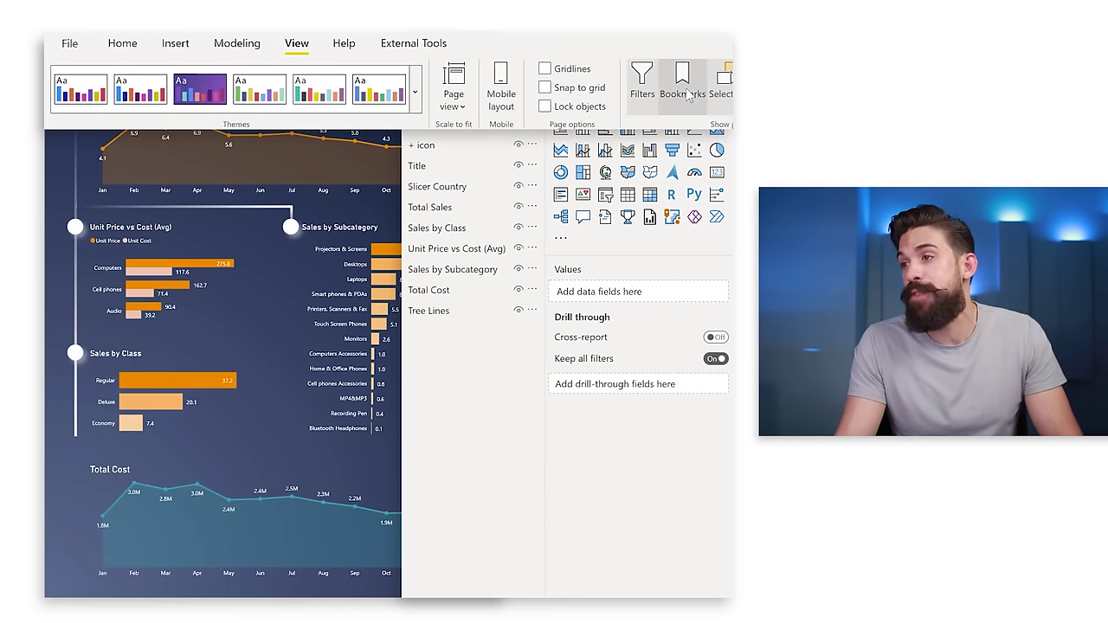
pyautogui.click(684, 87)
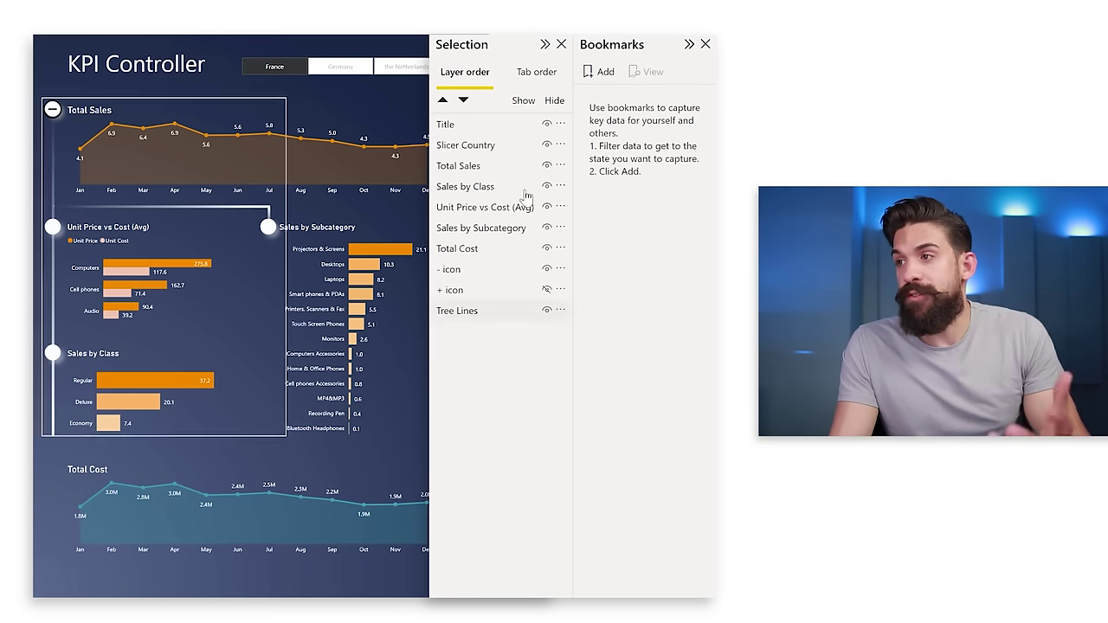
pyautogui.click(606, 75)
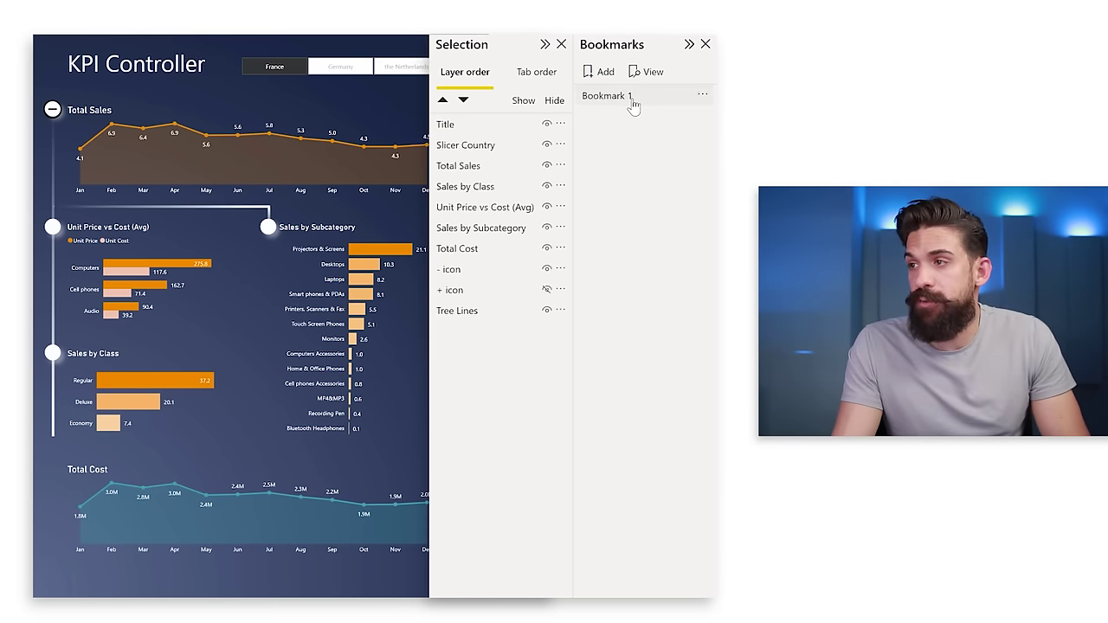
pyautogui.doubleClick(632, 99)
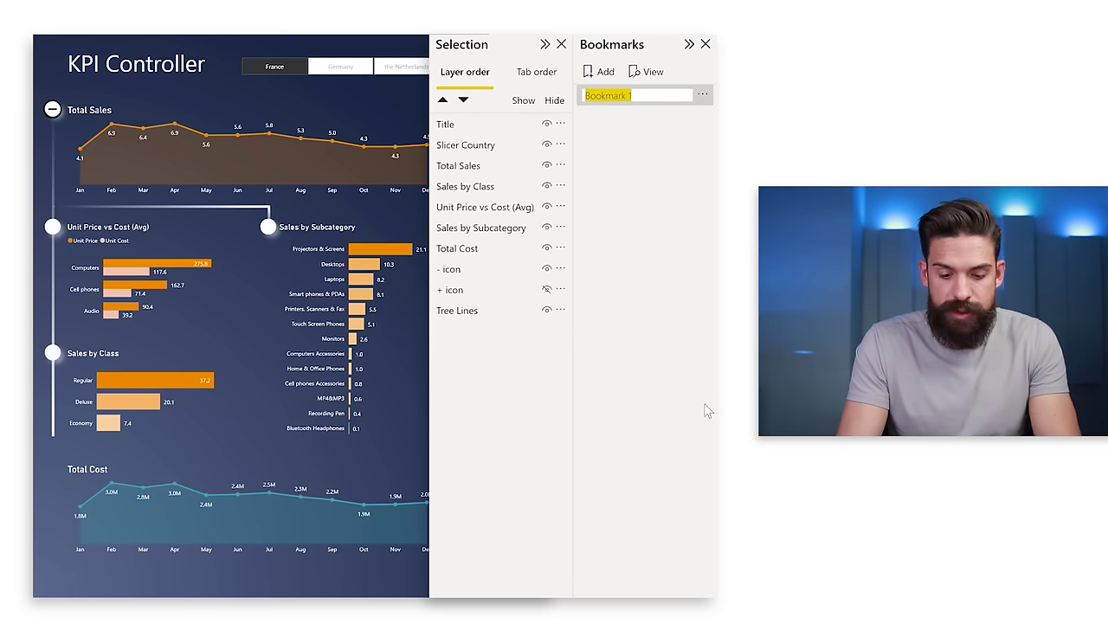
pyautogui.write('Open')
pyautogui.press('Return')
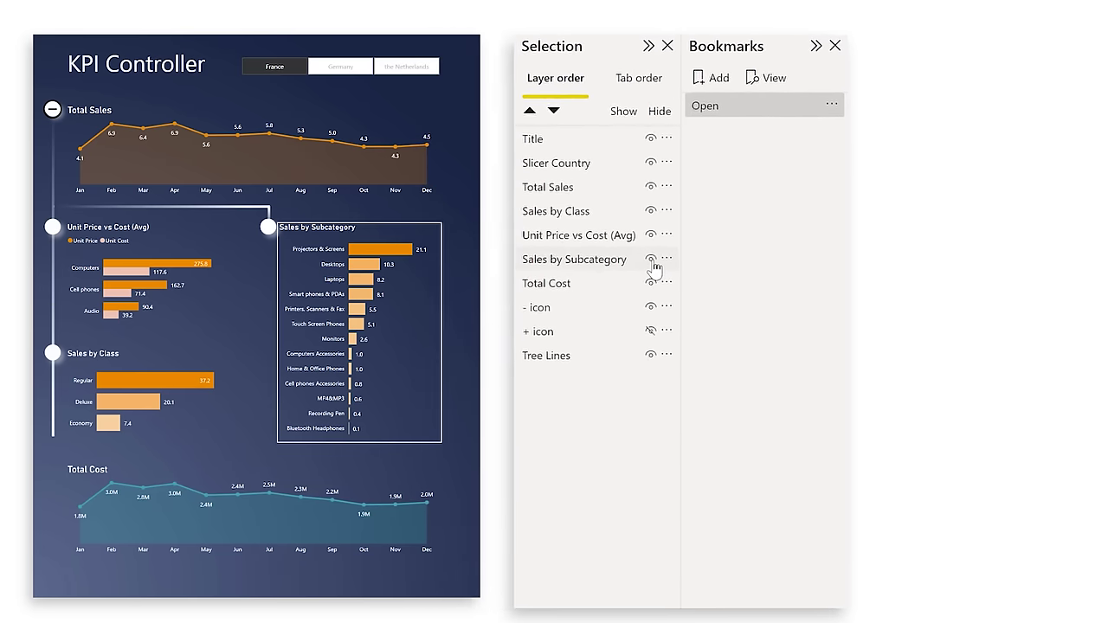
# Step: Hide the Sales by Subcategory, Unit Price vs Cost (Avg) and Sales by Class charts and the Tree Lines graphic
pyautogui.click(650, 259)
pyautogui.click(650, 234)
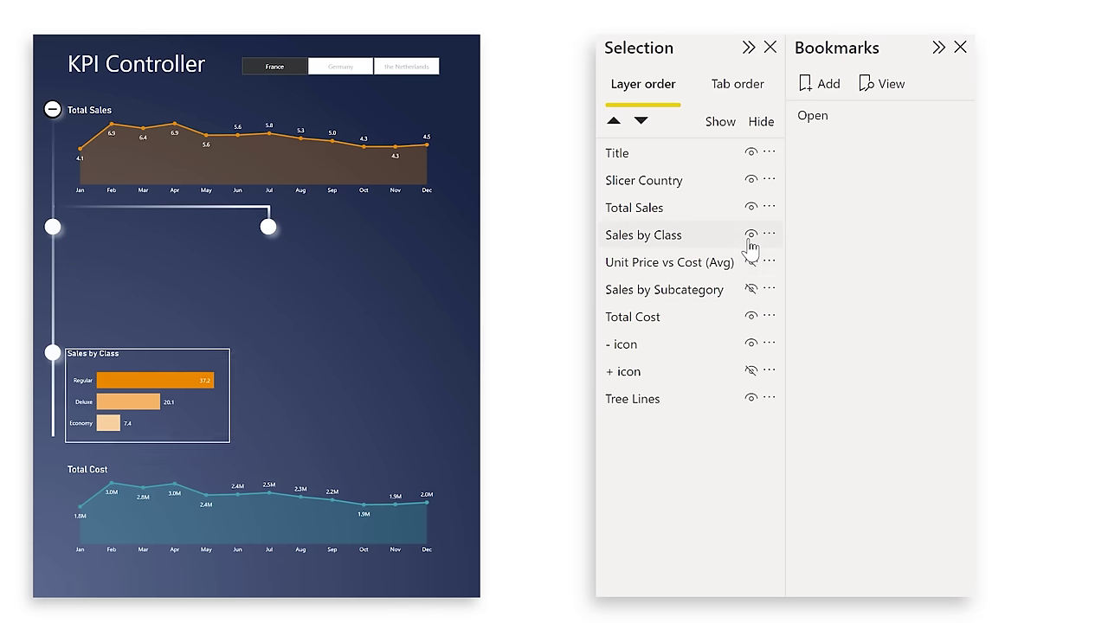
pyautogui.click(749, 237)
pyautogui.click(750, 399)
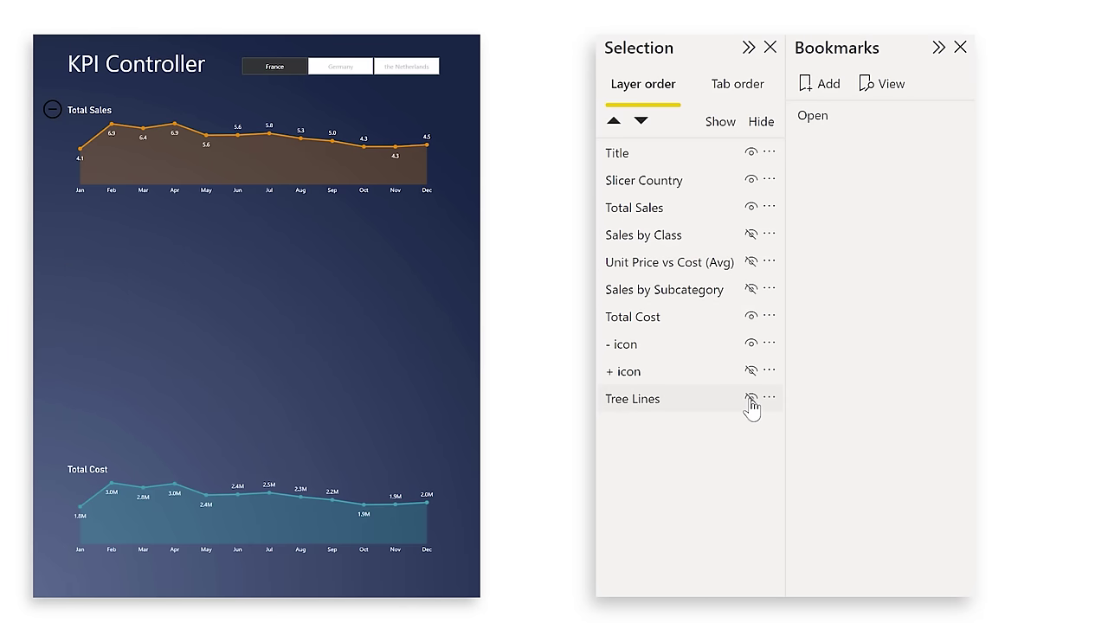
# Step: Hide the minus icon and show the plus icon beside the Total Sales chart
pyautogui.moveTo(747, 350); pyautogui.dragTo(756, 350)
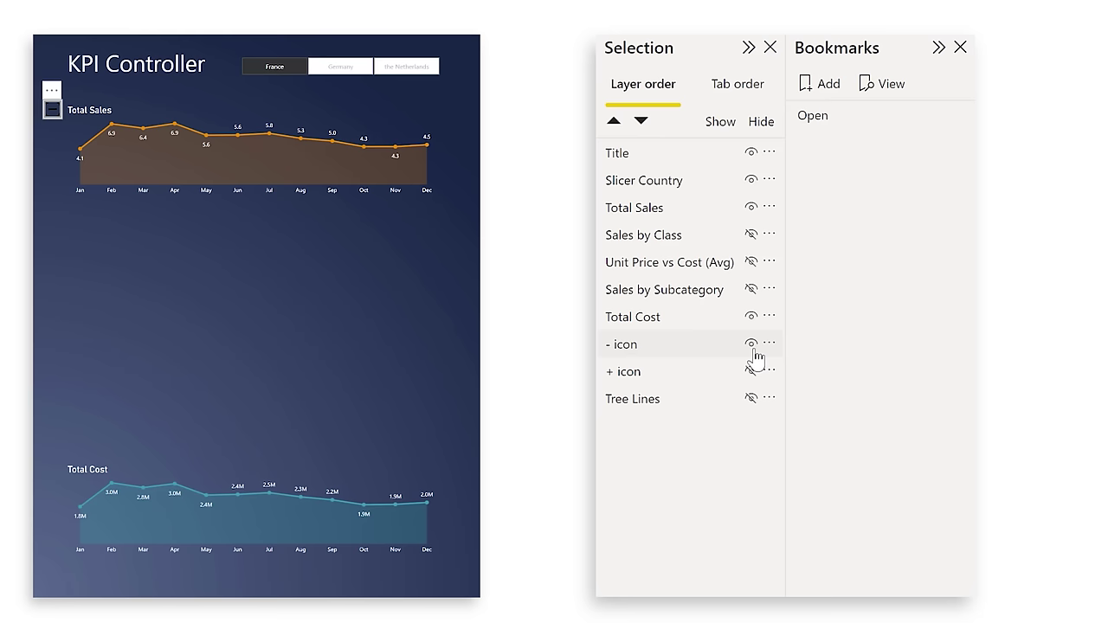
pyautogui.click(752, 346)
pyautogui.click(751, 371)
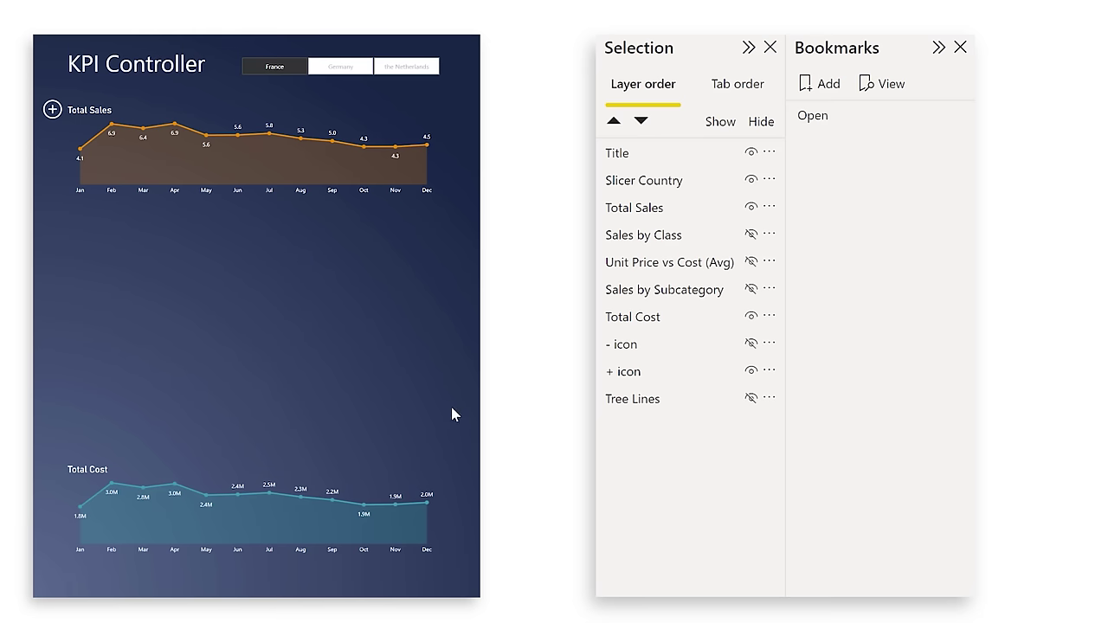
# Step: Duplicate the Total Cost chart and place the copy directly below the Total Sales chart, aligned with it
pyautogui.click(360, 485)
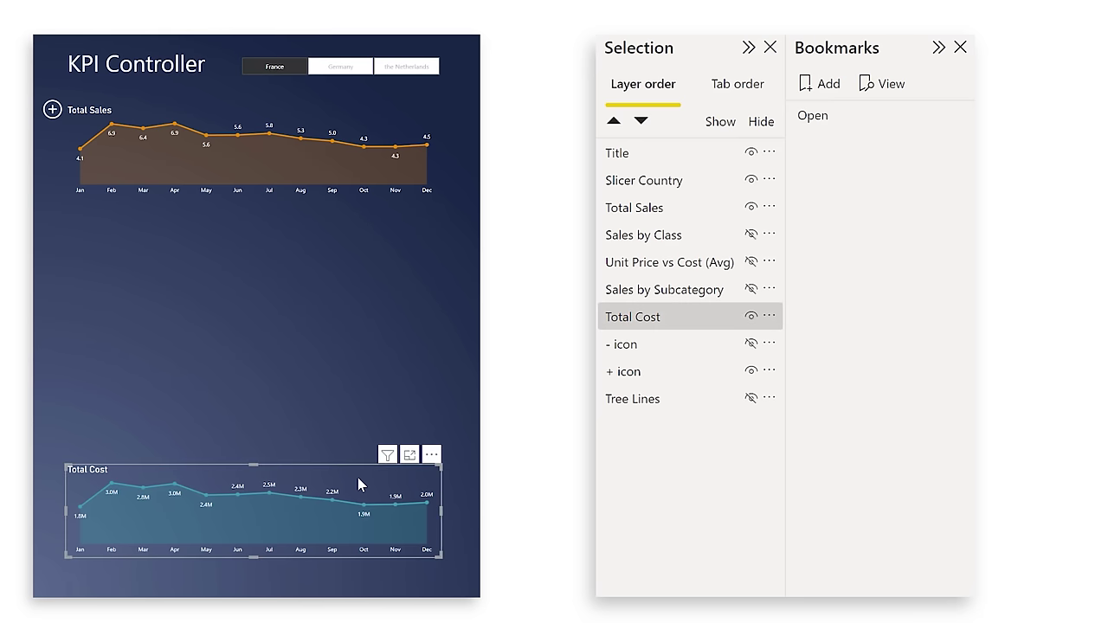
pyautogui.click(149, 257)
pyautogui.hotkey('ctrl', 'v')
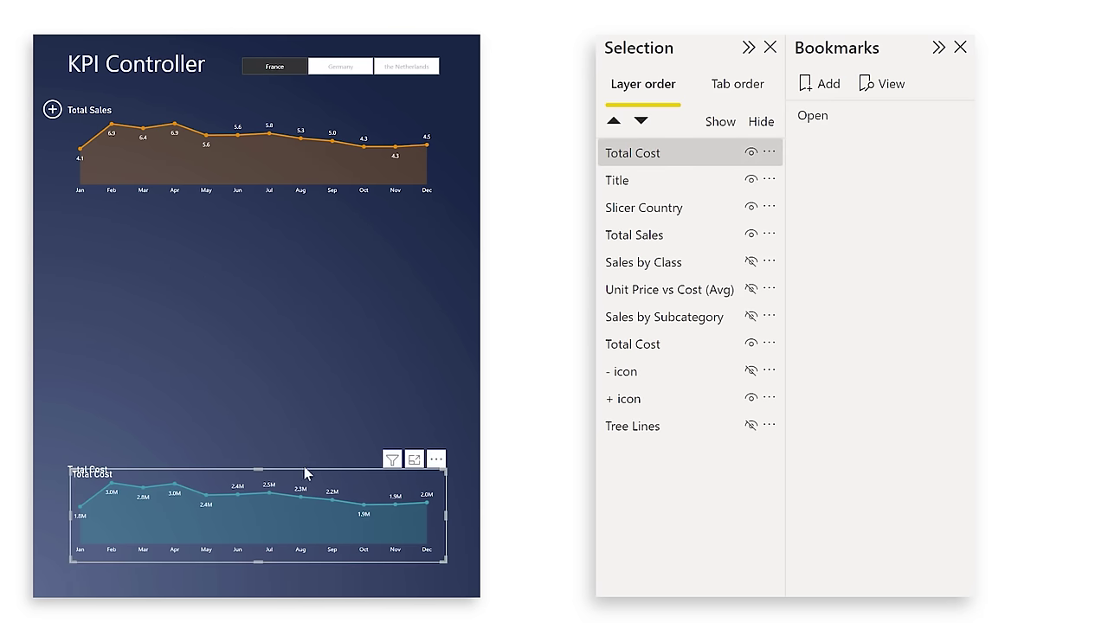
pyautogui.moveTo(435, 462); pyautogui.dragTo(429, 208)
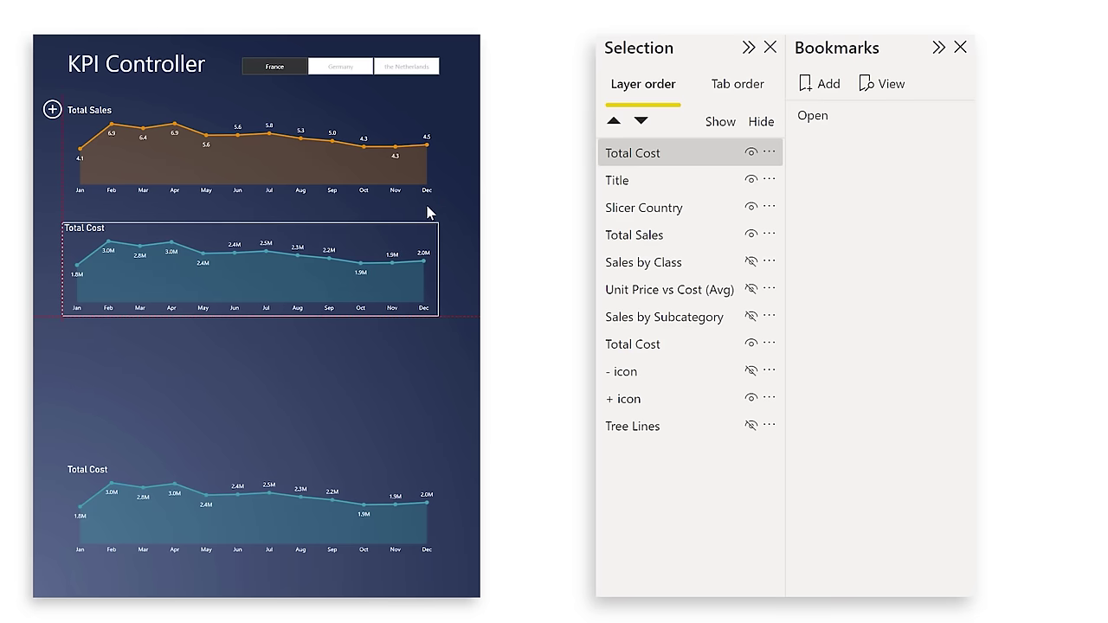
# Step: Hide the original Total Cost chart near the page's lower edge and add a bookmark of the collapsed page
pyautogui.click(329, 467)
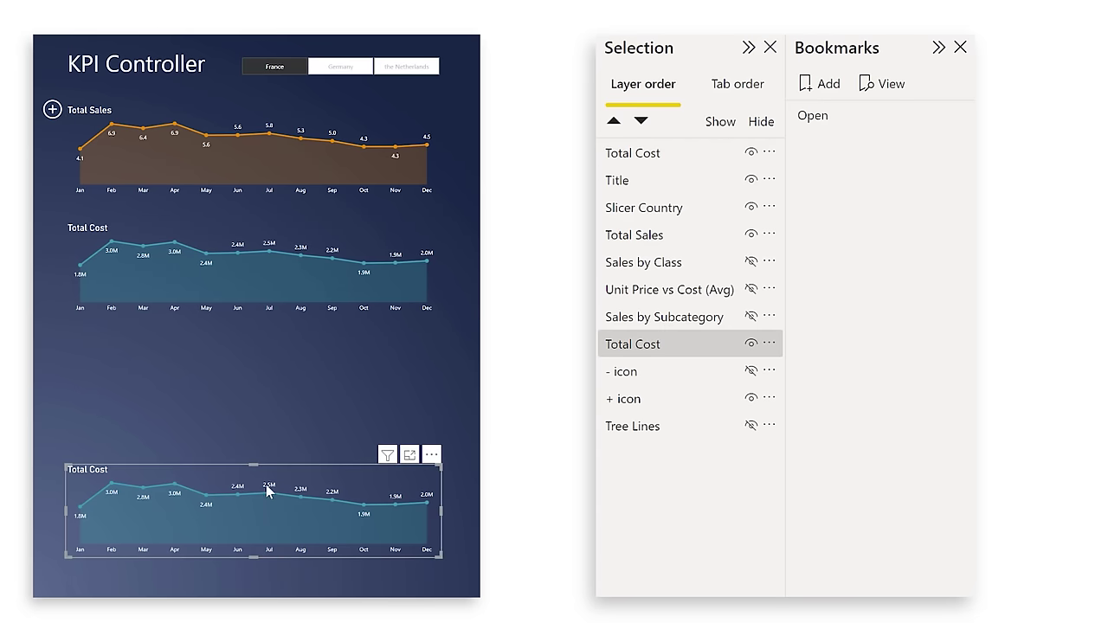
pyautogui.click(749, 344)
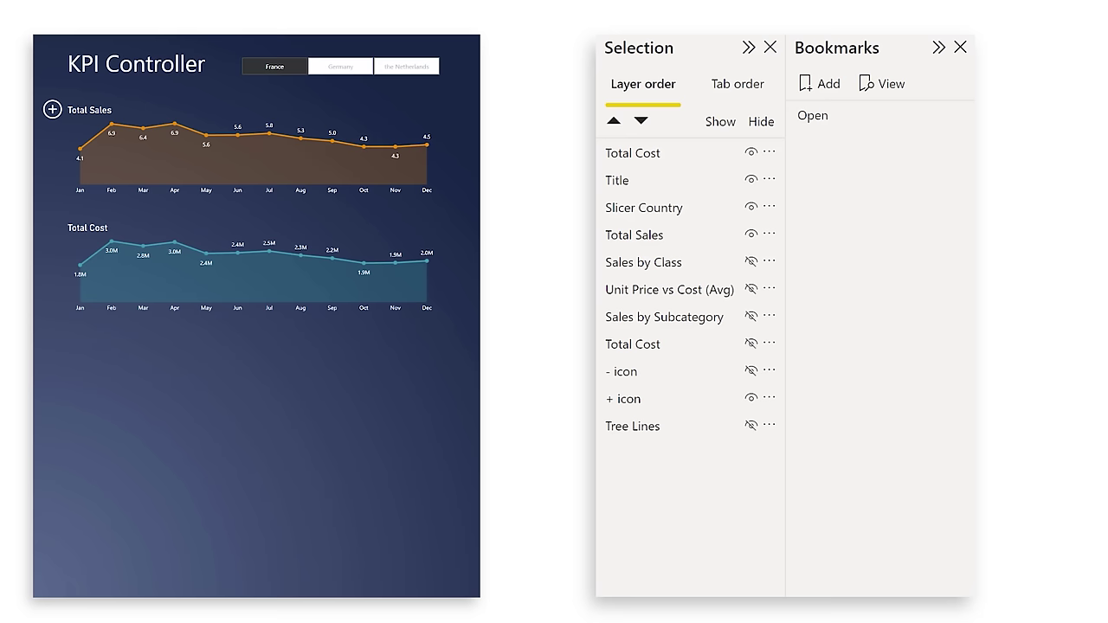
pyautogui.click(830, 96)
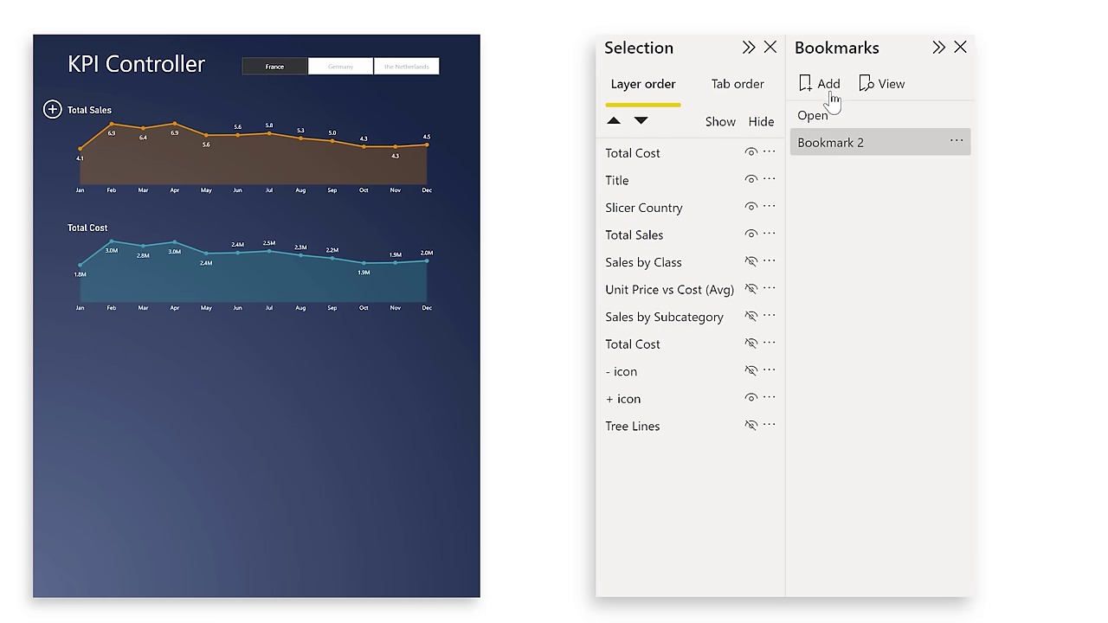
# Step: Rename the new bookmark of the collapsed page as Closed
pyautogui.doubleClick(851, 143)
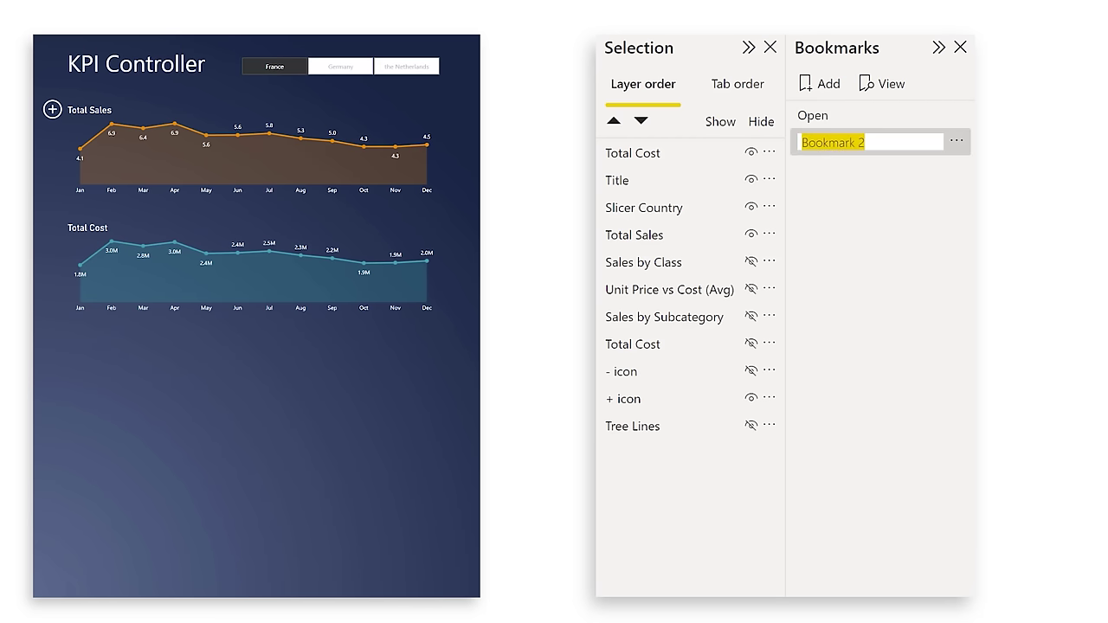
pyautogui.write('Closed')
pyautogui.press('Return')
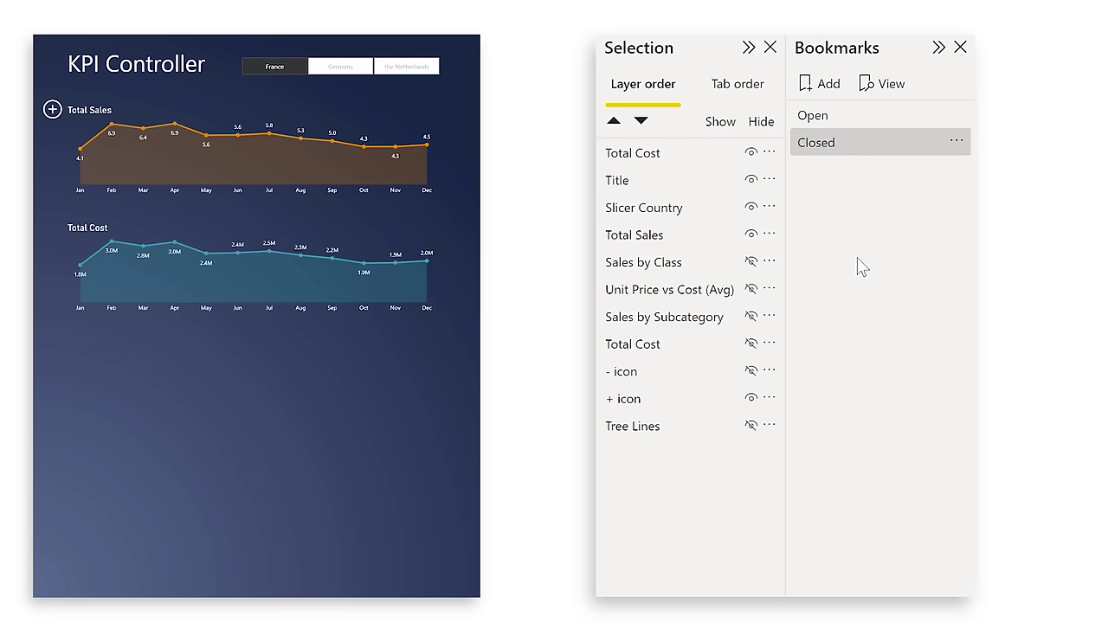
# Step: Hide the duplicated Total Cost chart in the Open bookmark's view and update the Open bookmark
pyautogui.click(832, 121)
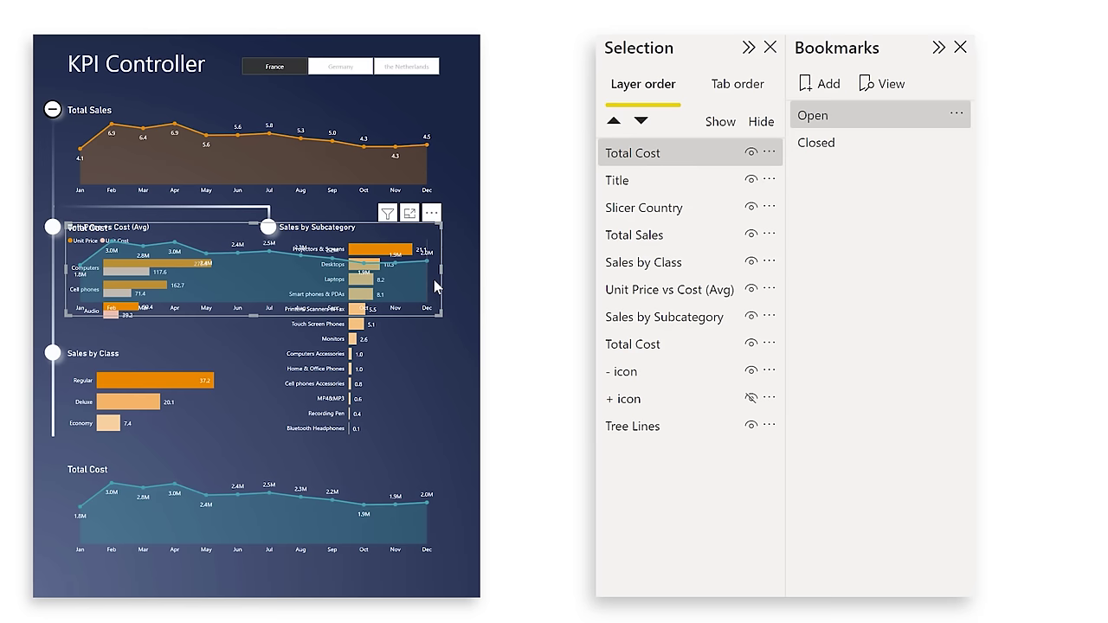
pyautogui.moveTo(435, 285)
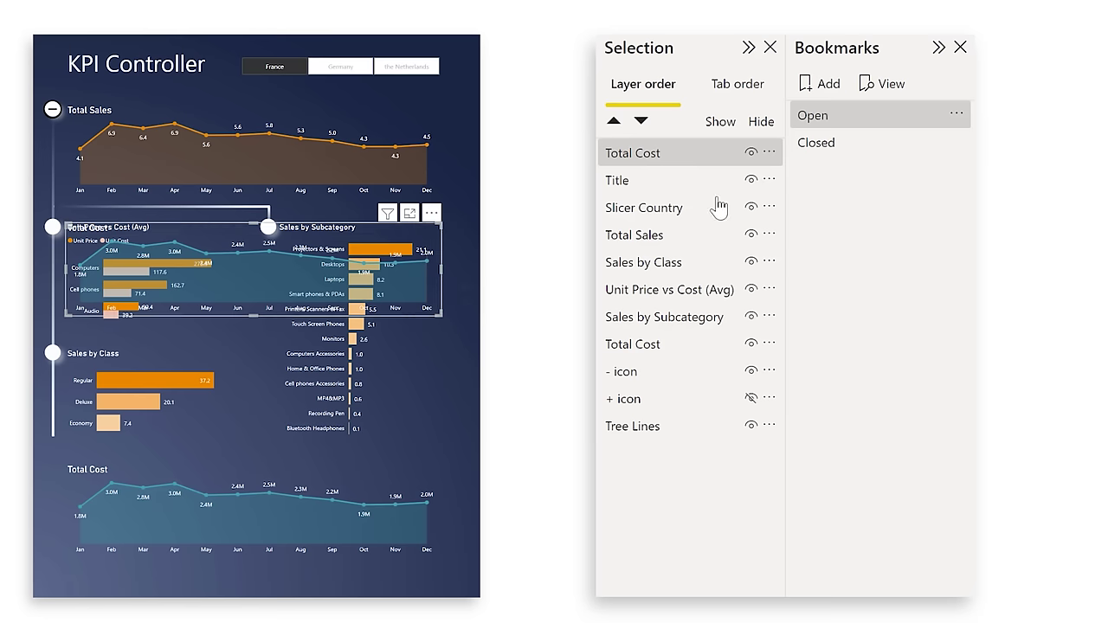
pyautogui.click(750, 155)
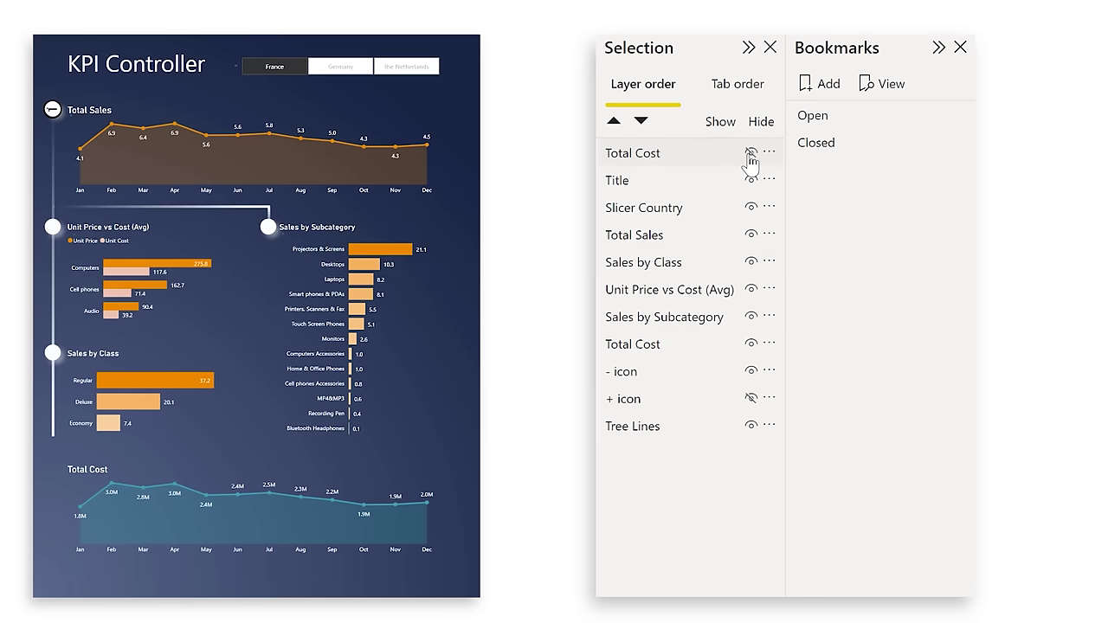
pyautogui.click(883, 115)
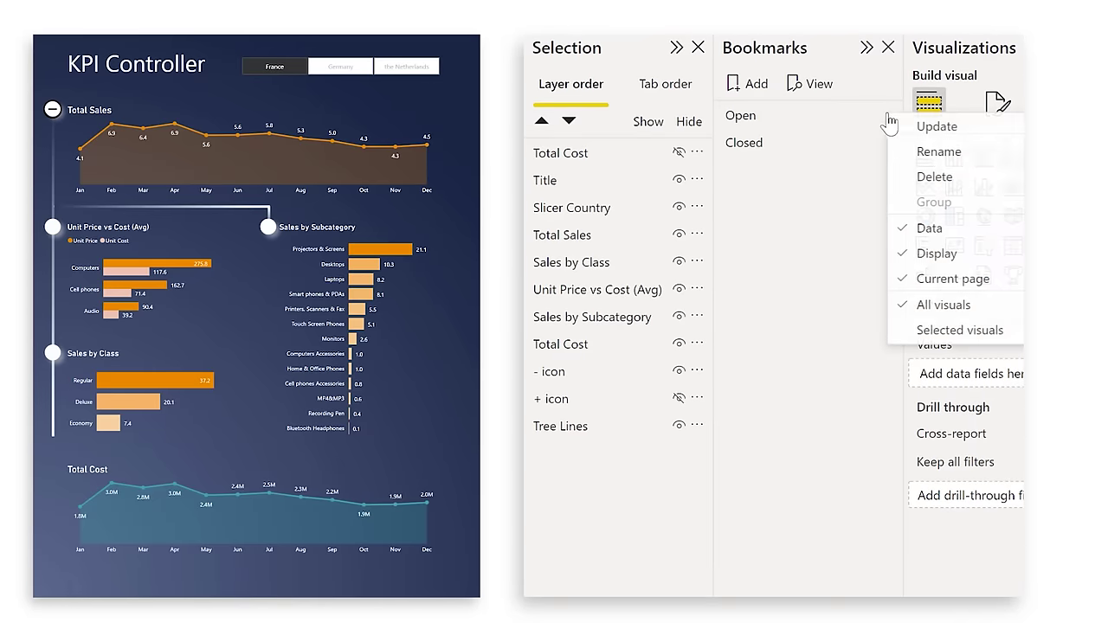
pyautogui.click(896, 150)
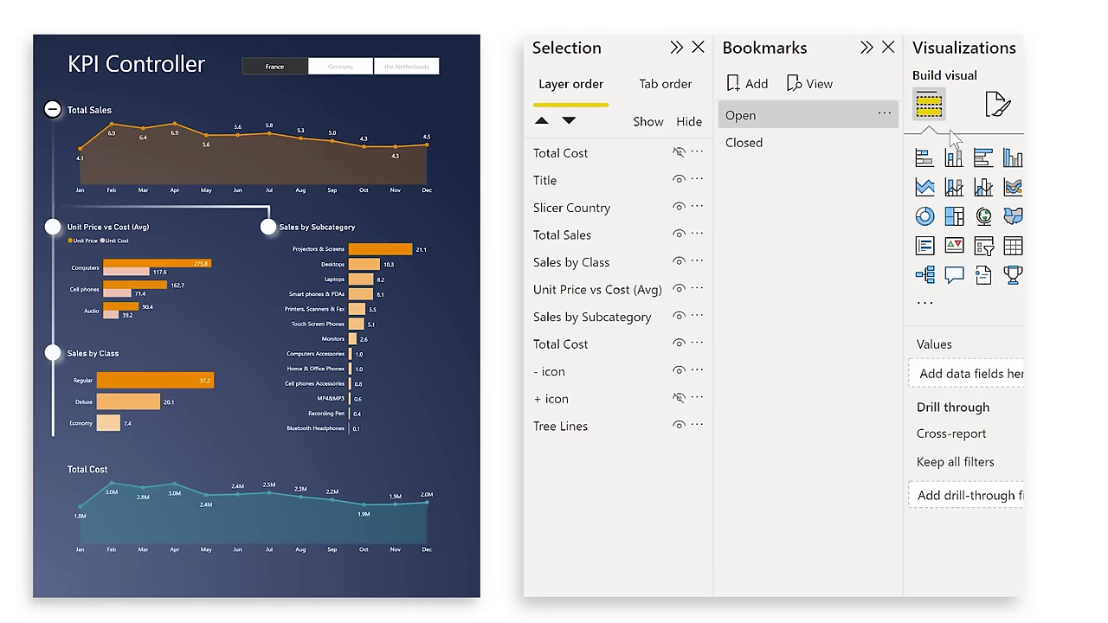
# Step: Switch between the Closed and Open bookmarks and pick Germany in the country slicer to check how they affect the selection
pyautogui.click(815, 155)
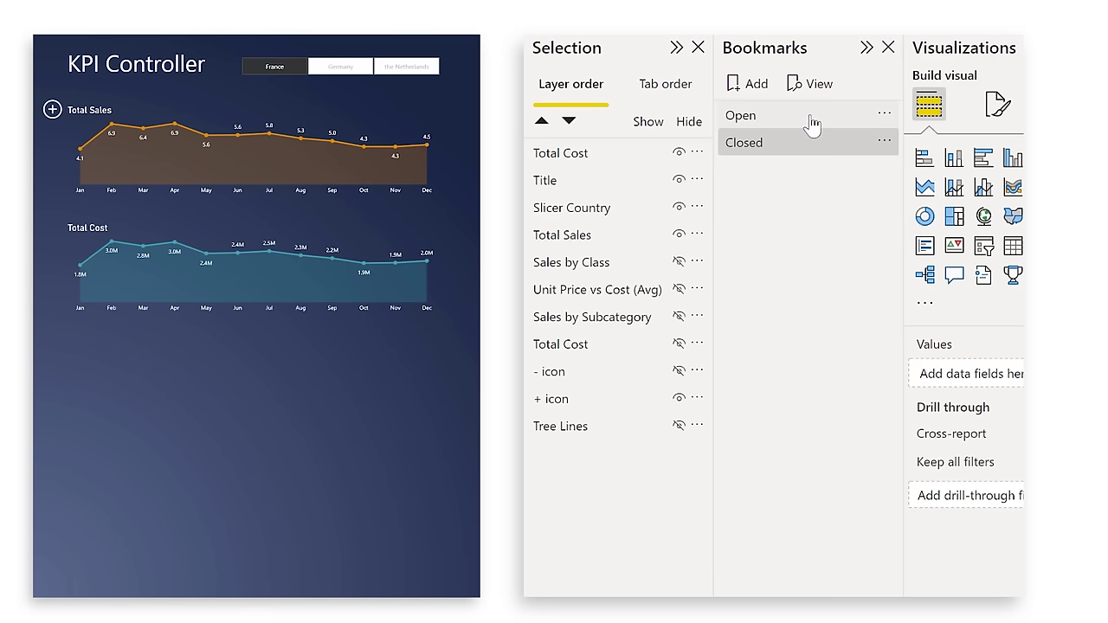
pyautogui.click(812, 125)
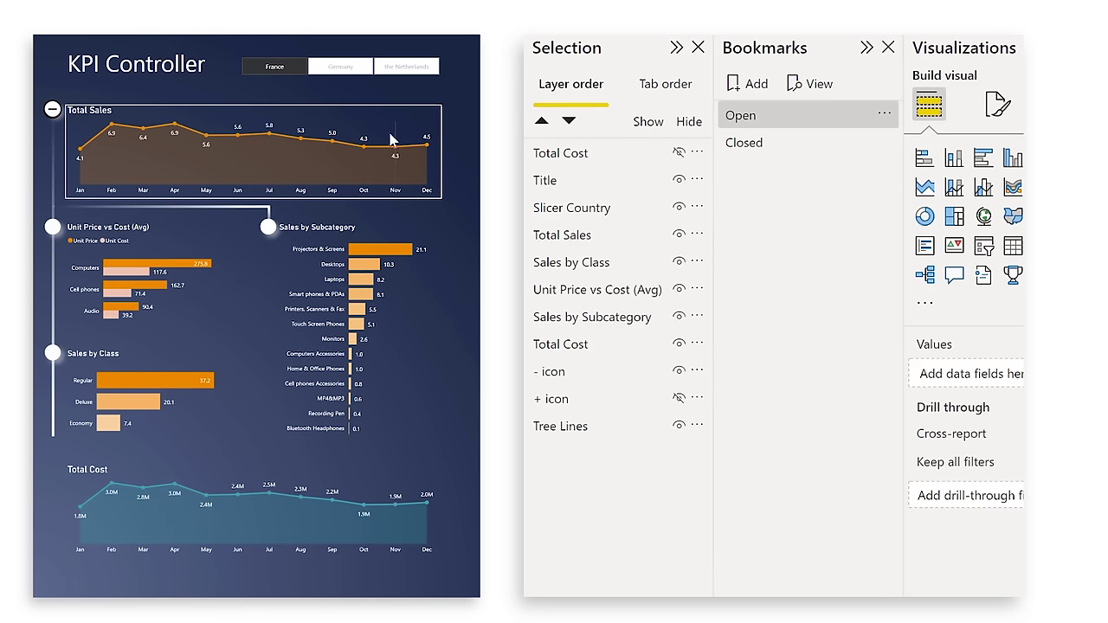
pyautogui.click(341, 67)
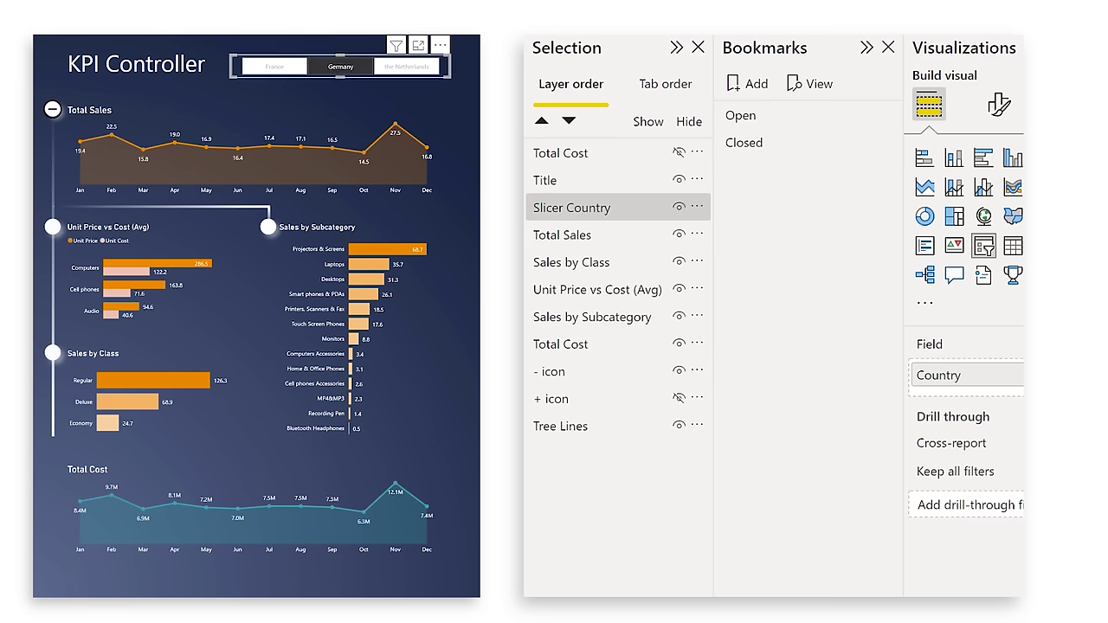
pyautogui.click(795, 145)
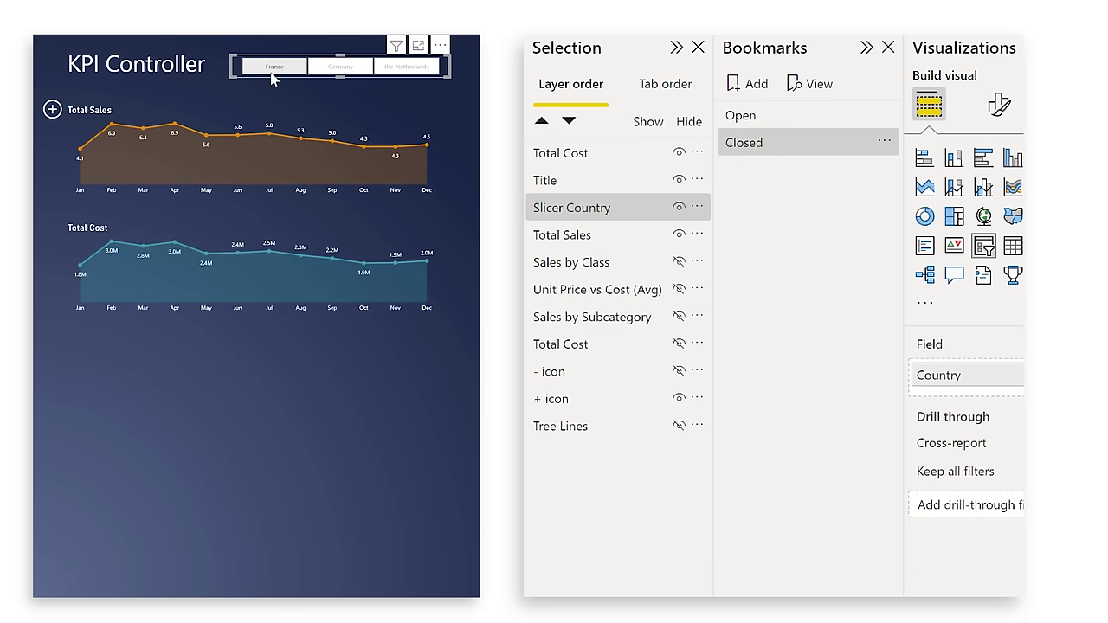
pyautogui.click(272, 72)
# Step: Turn off the Data option for both the Closed and Open bookmarks
pyautogui.click(884, 143)
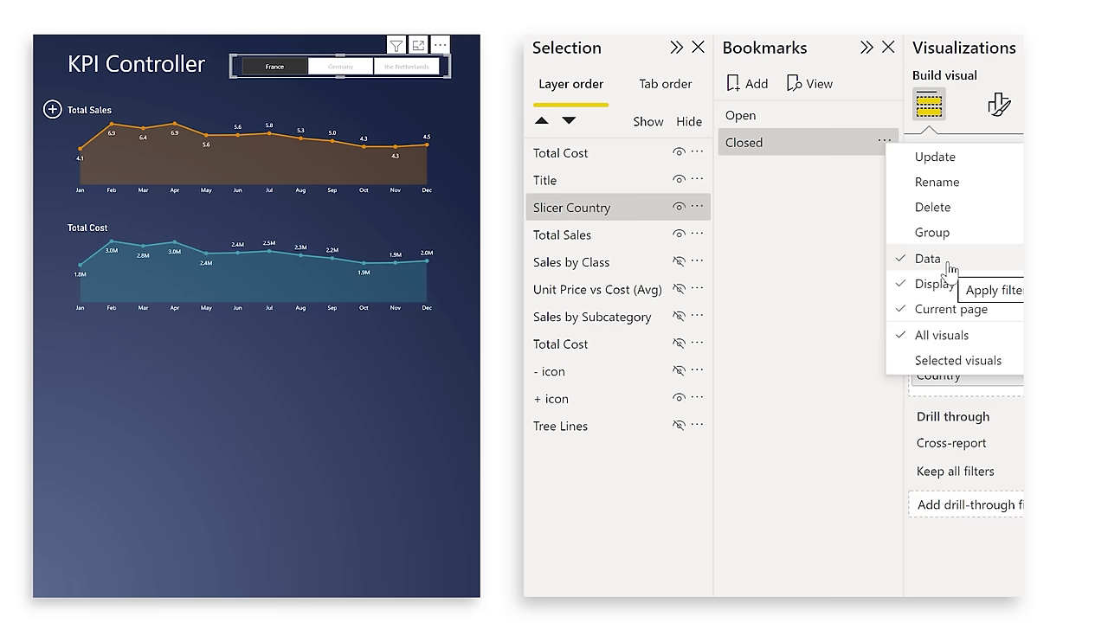
pyautogui.click(850, 172)
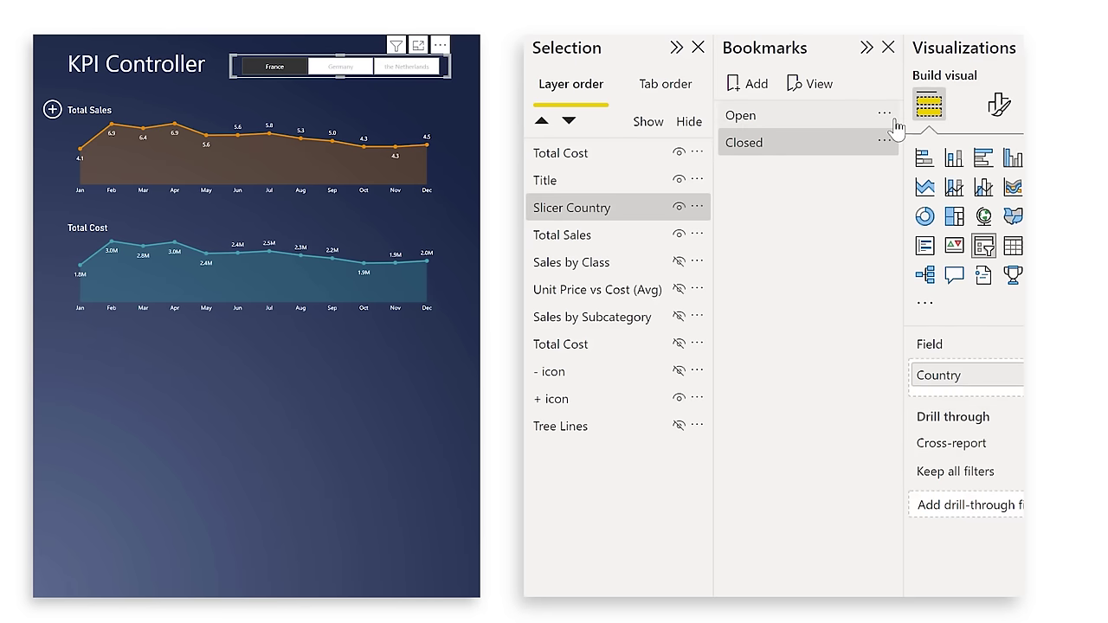
pyautogui.click(886, 116)
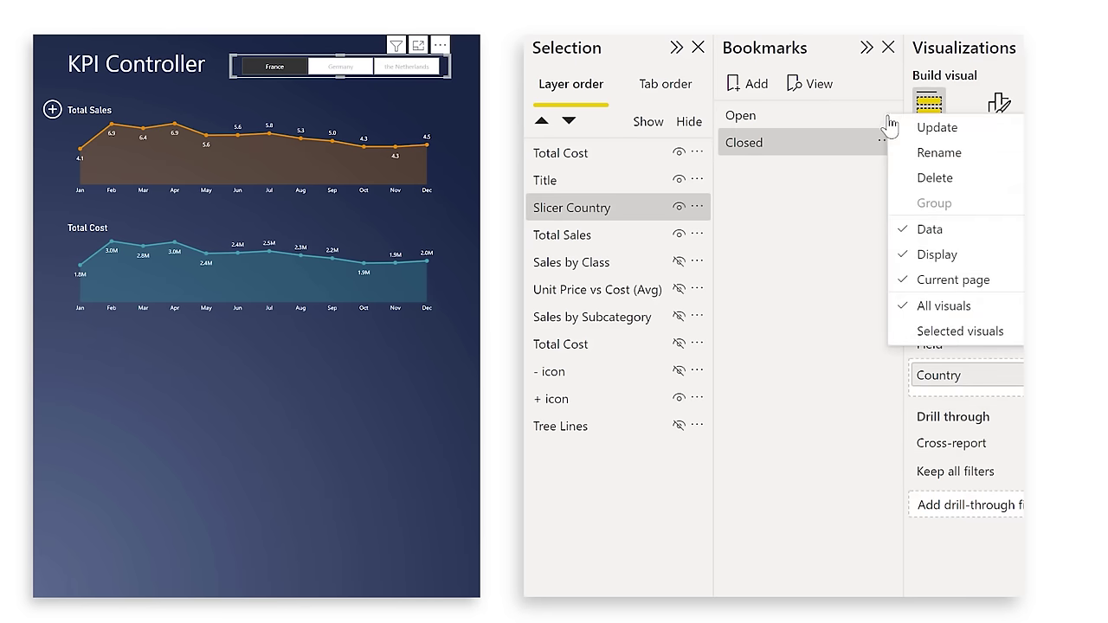
pyautogui.click(941, 236)
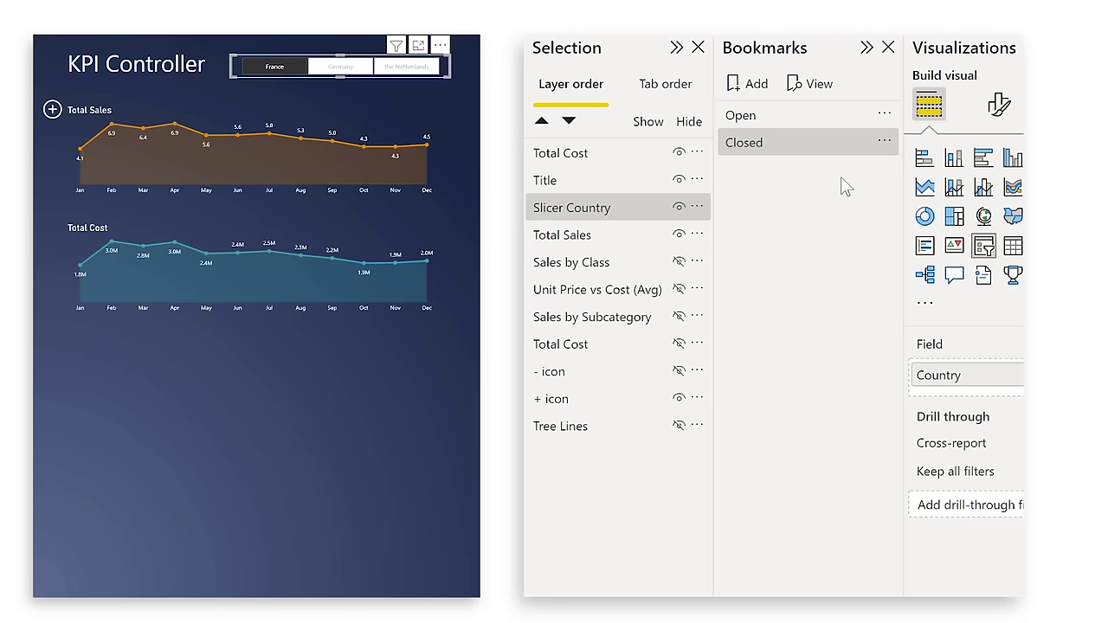
# Step: Set the Closed bookmark to selected visuals and move the visible Total Cost chart to the end of the layer order
pyautogui.click(885, 144)
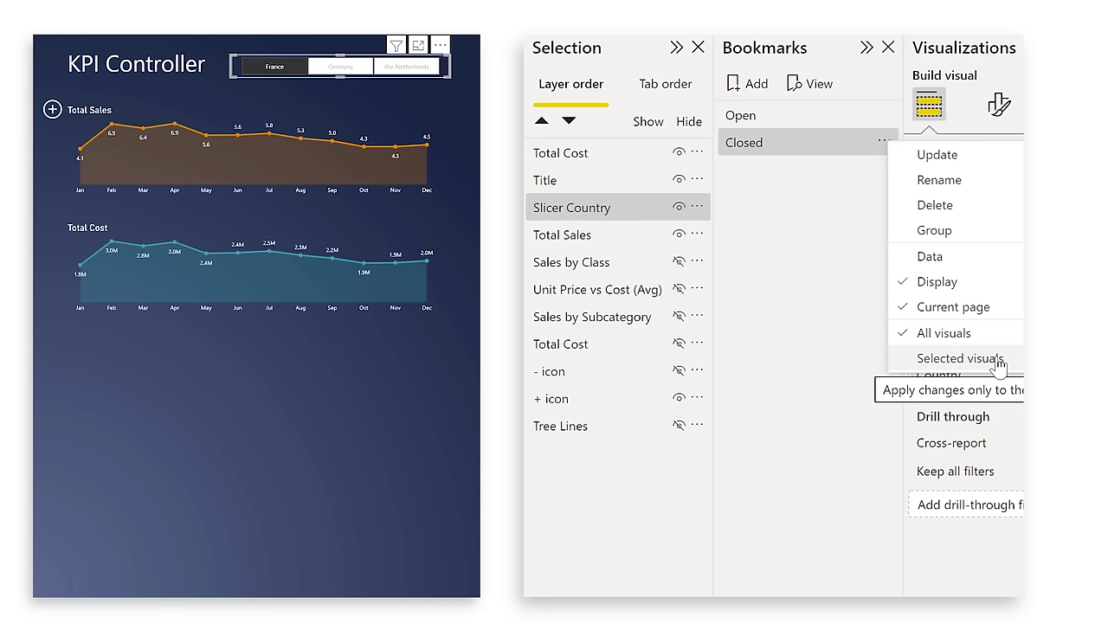
pyautogui.click(1000, 364)
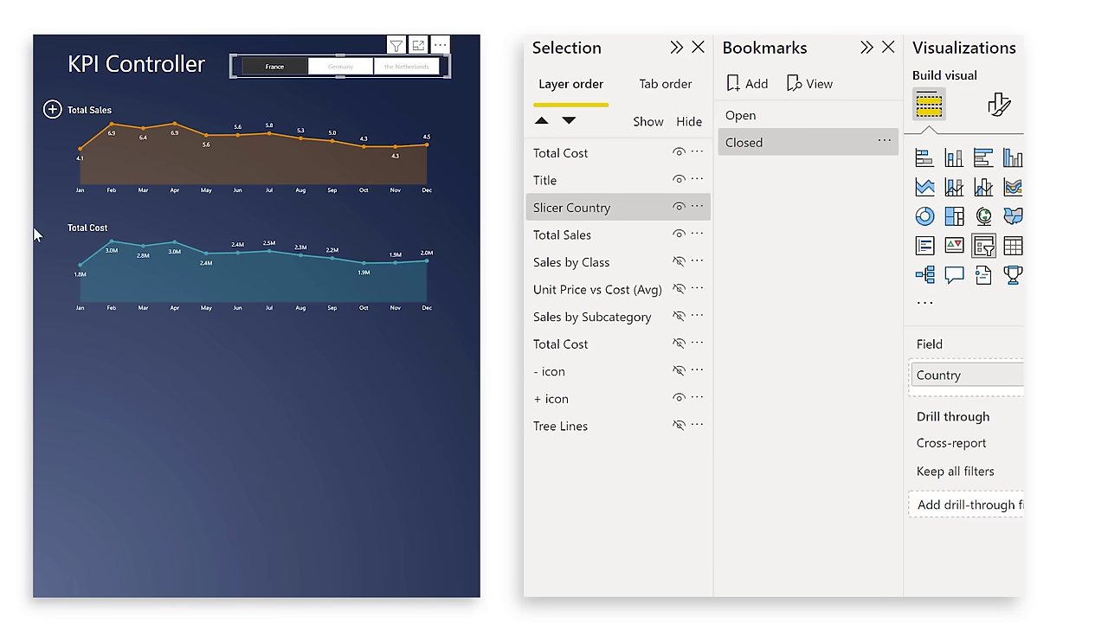
pyautogui.moveTo(561, 152); pyautogui.dragTo(581, 437)
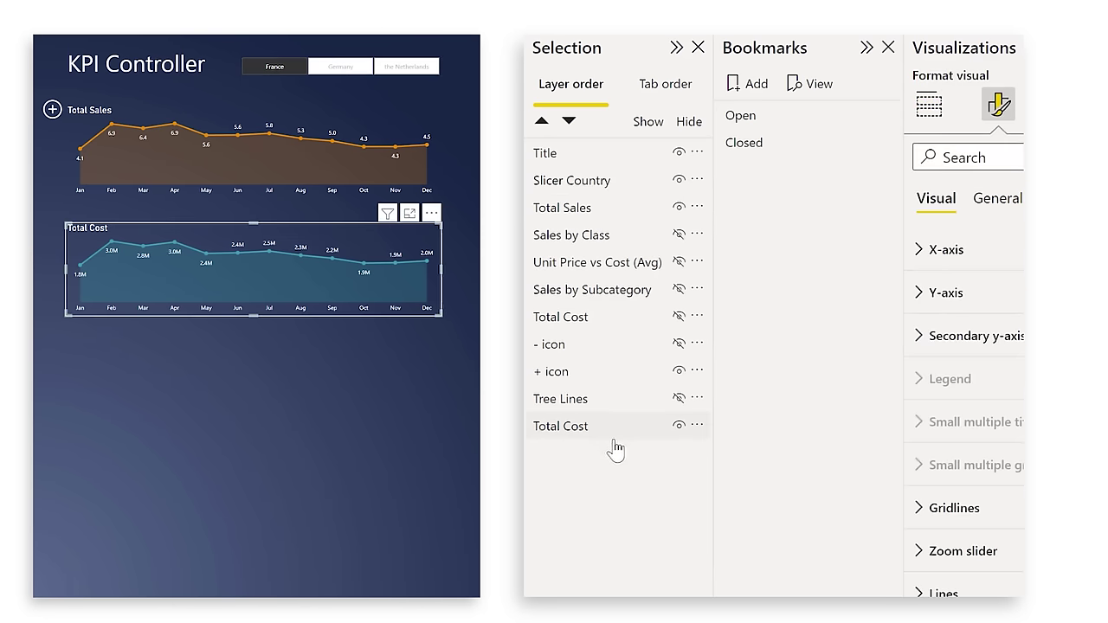
# Step: Update the Closed bookmark with all layers from Total Sales to the last Total Cost selected, excluding Title and Slicer Country
pyautogui.click(601, 209)
pyautogui.keyDown('shift'); pyautogui.click(596, 433); pyautogui.keyUp('shift')
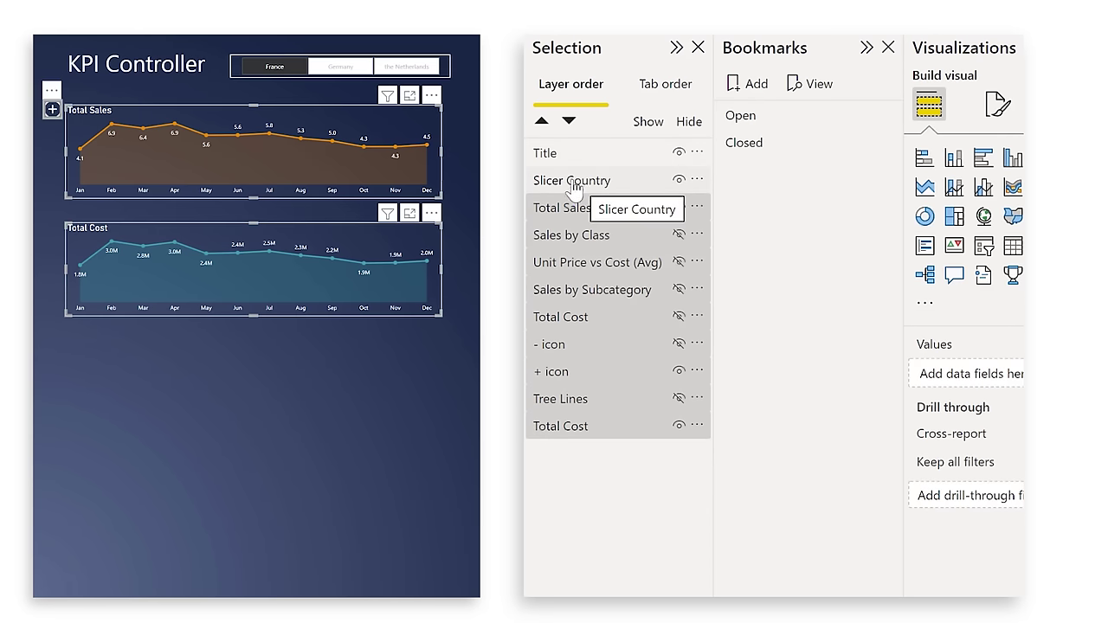
pyautogui.click(883, 143)
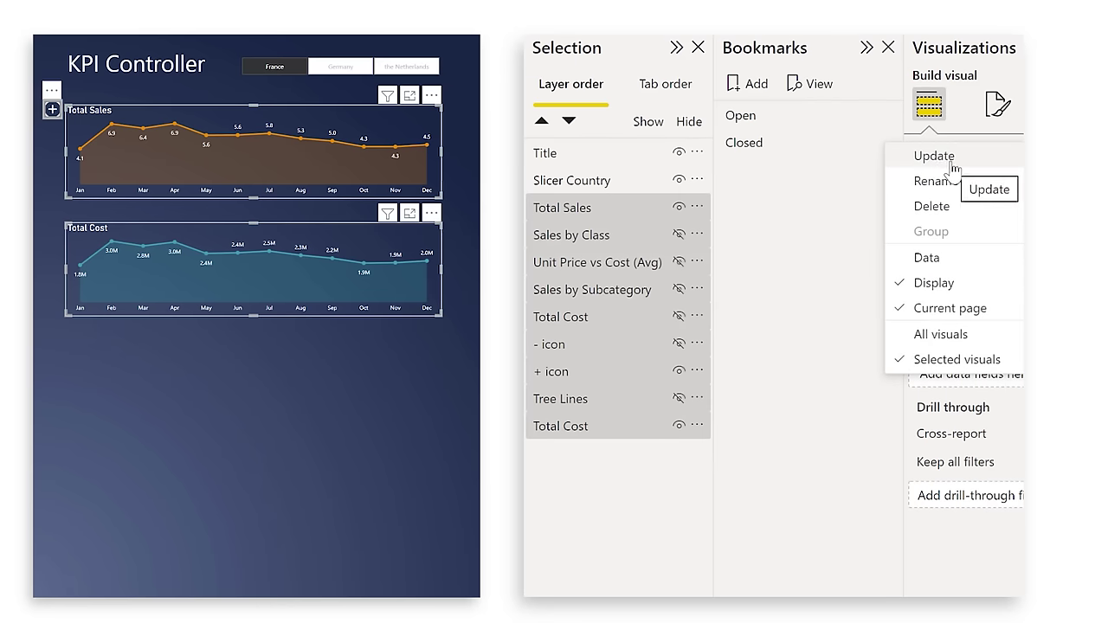
pyautogui.click(952, 162)
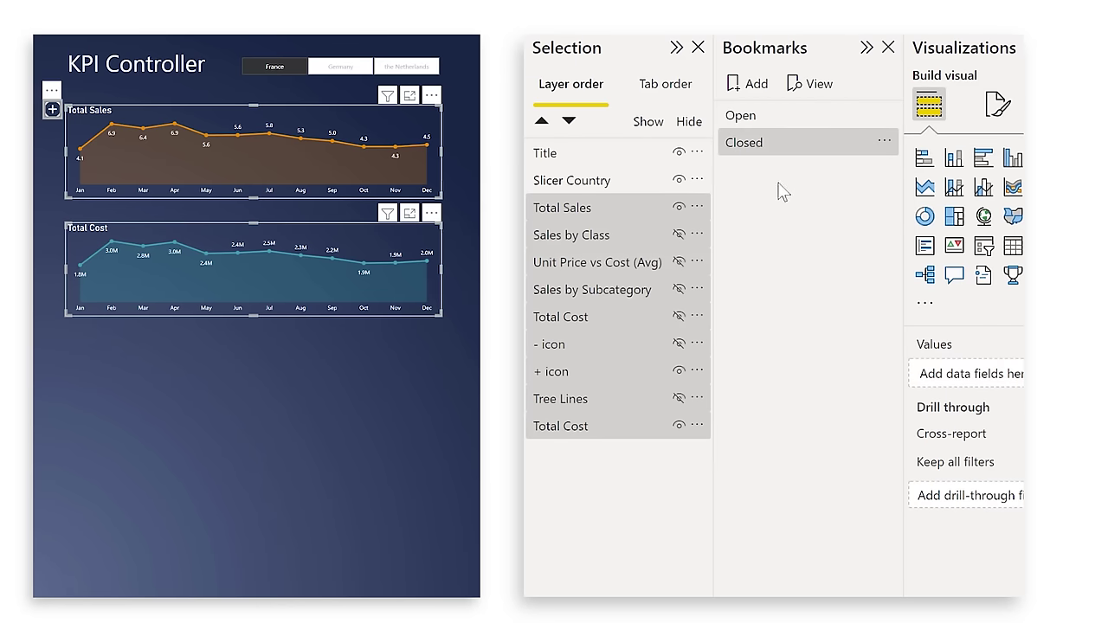
# Step: Limit the Open bookmark to the same selected visuals, update it, and test both bookmarks
pyautogui.click(781, 121)
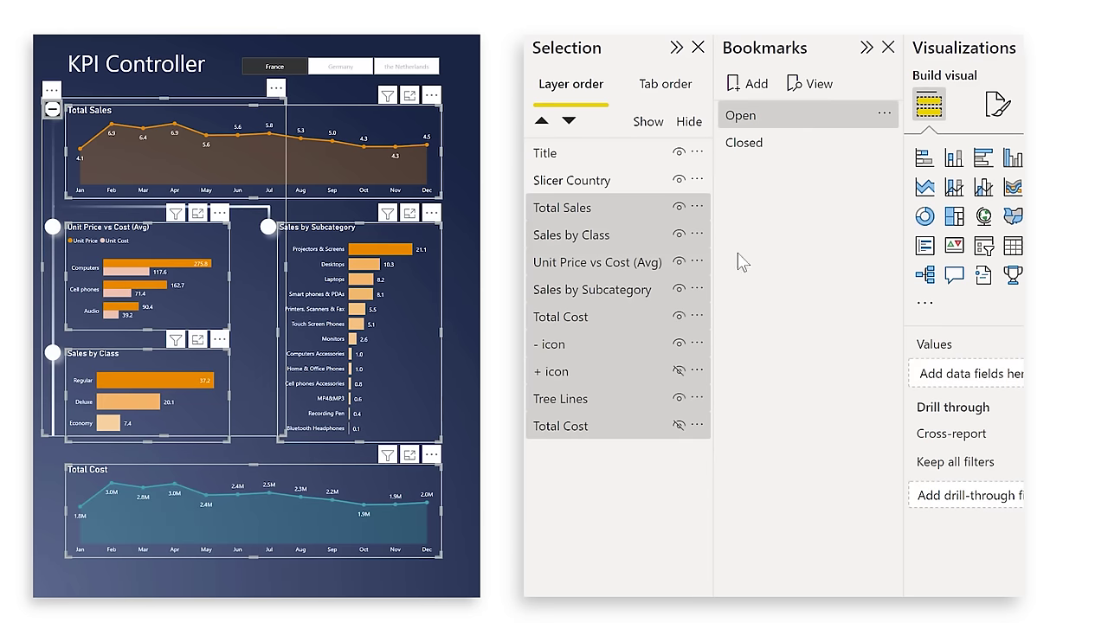
pyautogui.click(884, 115)
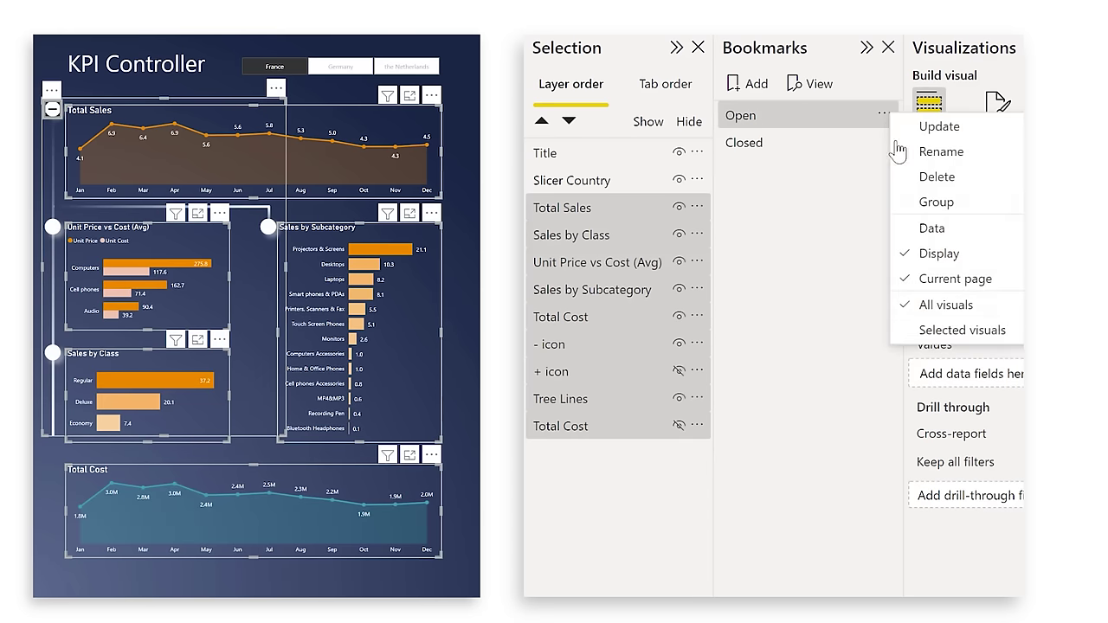
pyautogui.click(965, 336)
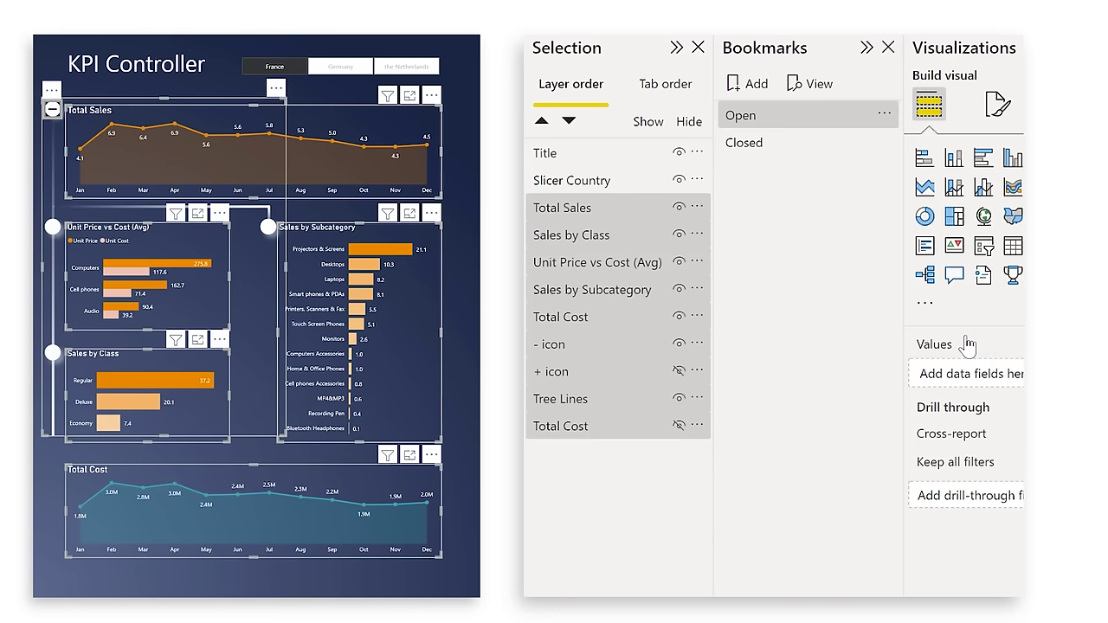
pyautogui.click(883, 115)
pyautogui.click(897, 129)
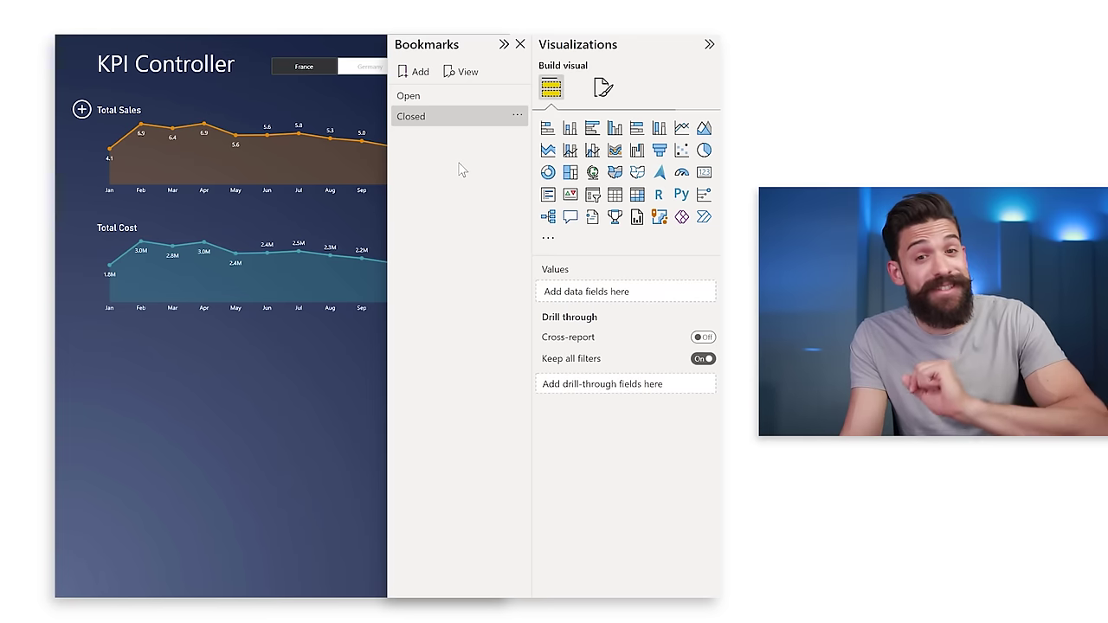
pyautogui.click(449, 96)
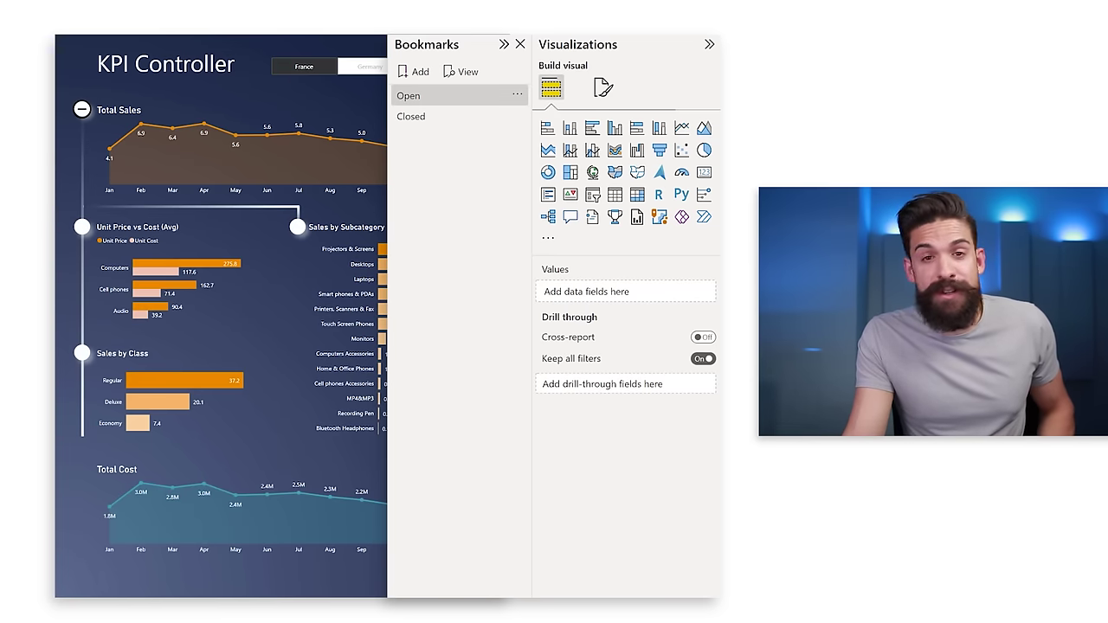
pyautogui.click(423, 124)
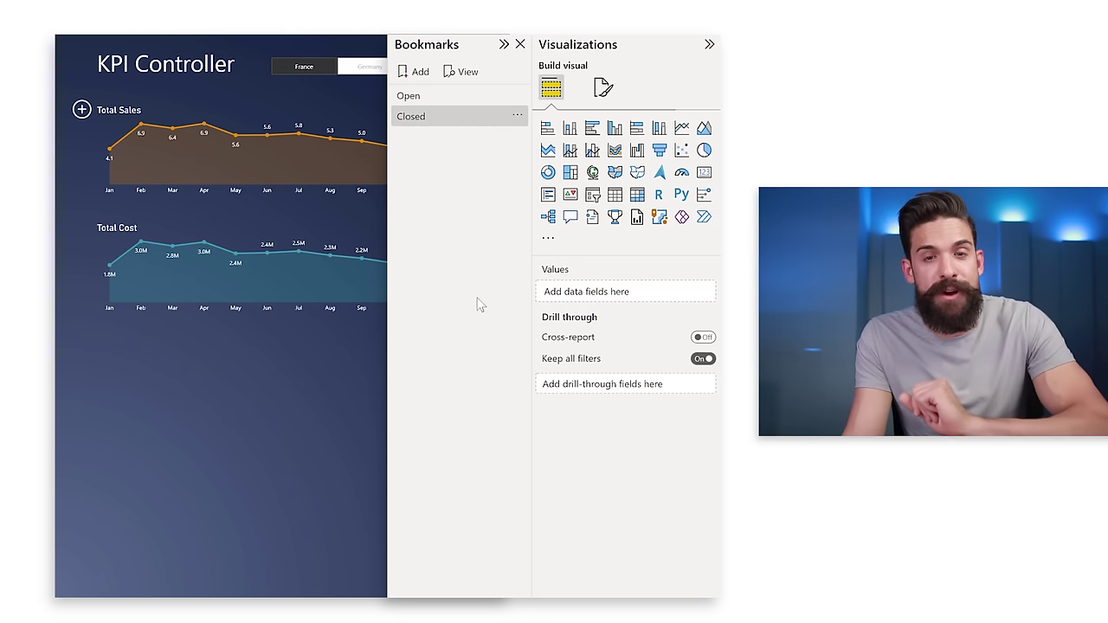
# Step: Enable the plus icon's action with type Bookmark and bookmark Open, and test the button
pyautogui.click(83, 115)
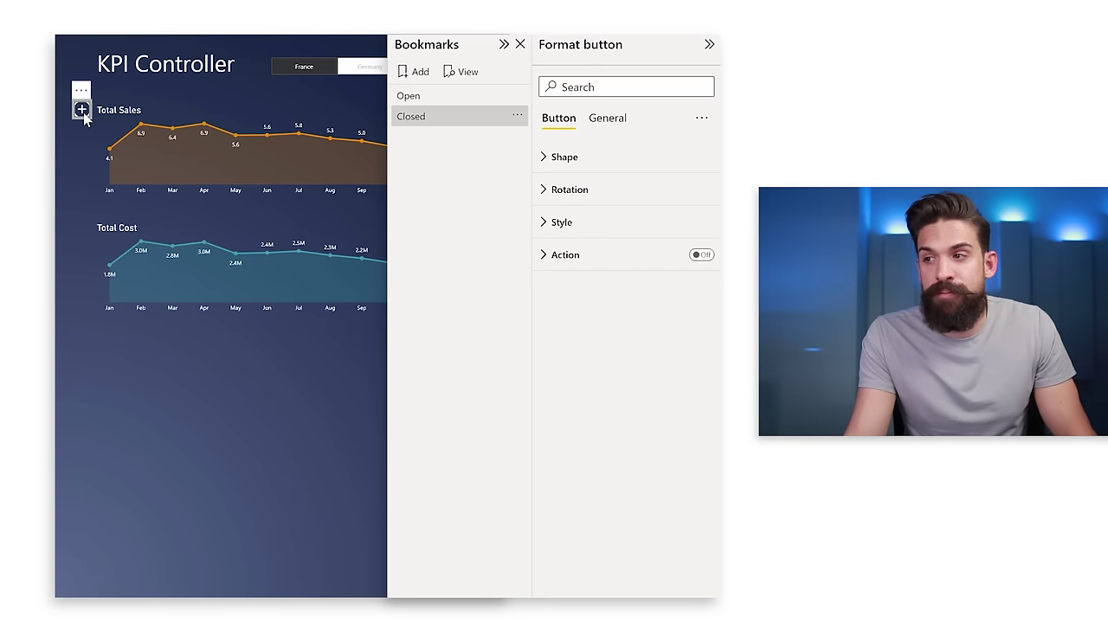
pyautogui.click(593, 255)
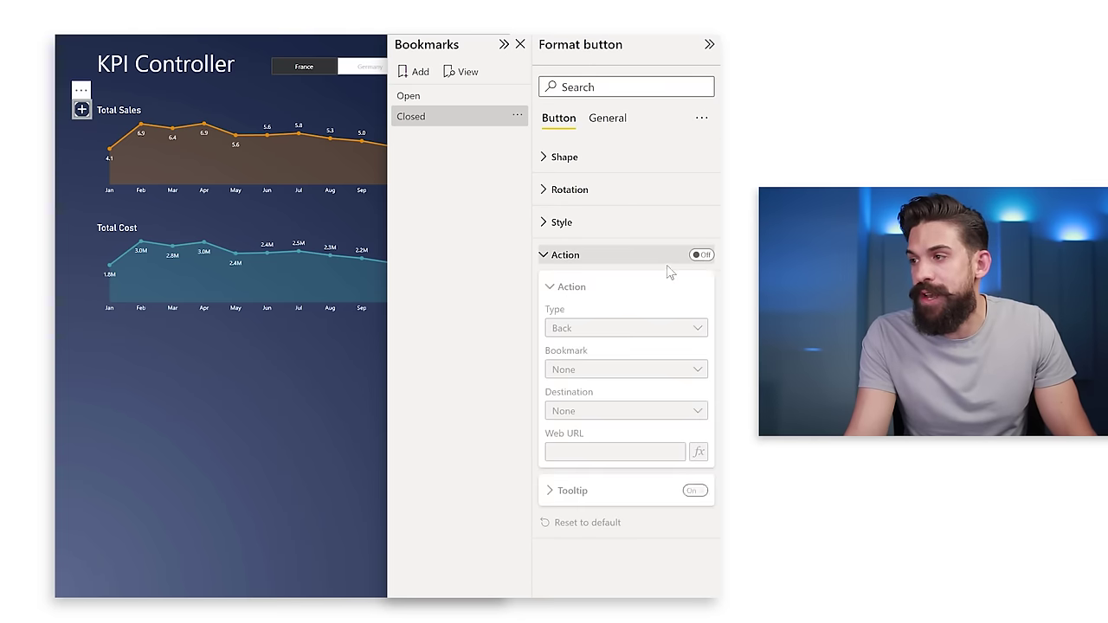
pyautogui.click(700, 256)
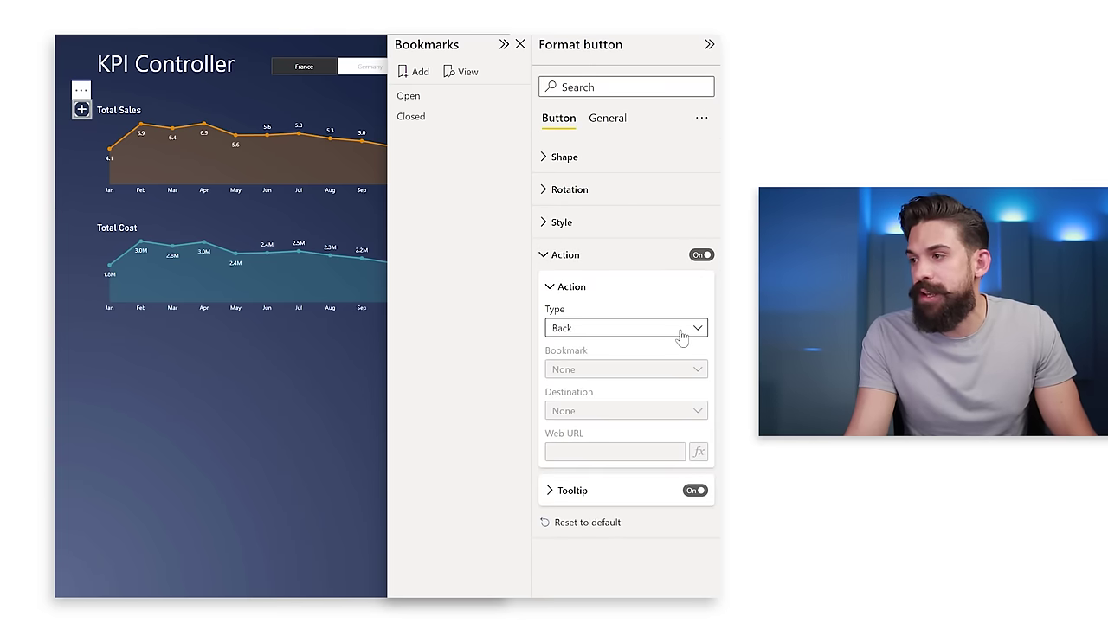
pyautogui.click(680, 331)
pyautogui.click(620, 372)
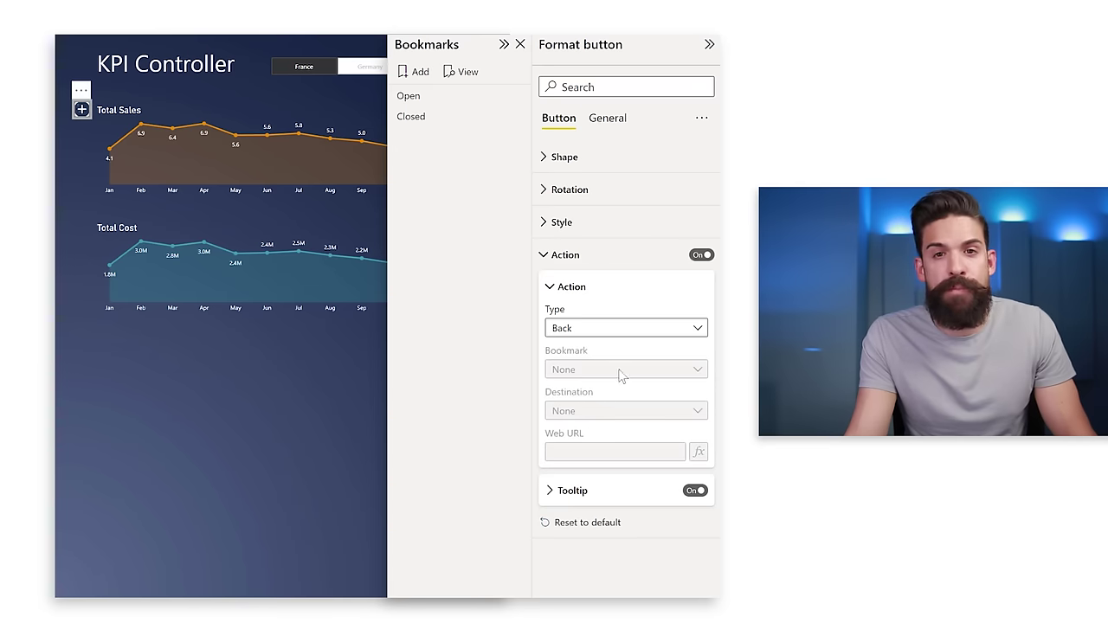
pyautogui.click(654, 377)
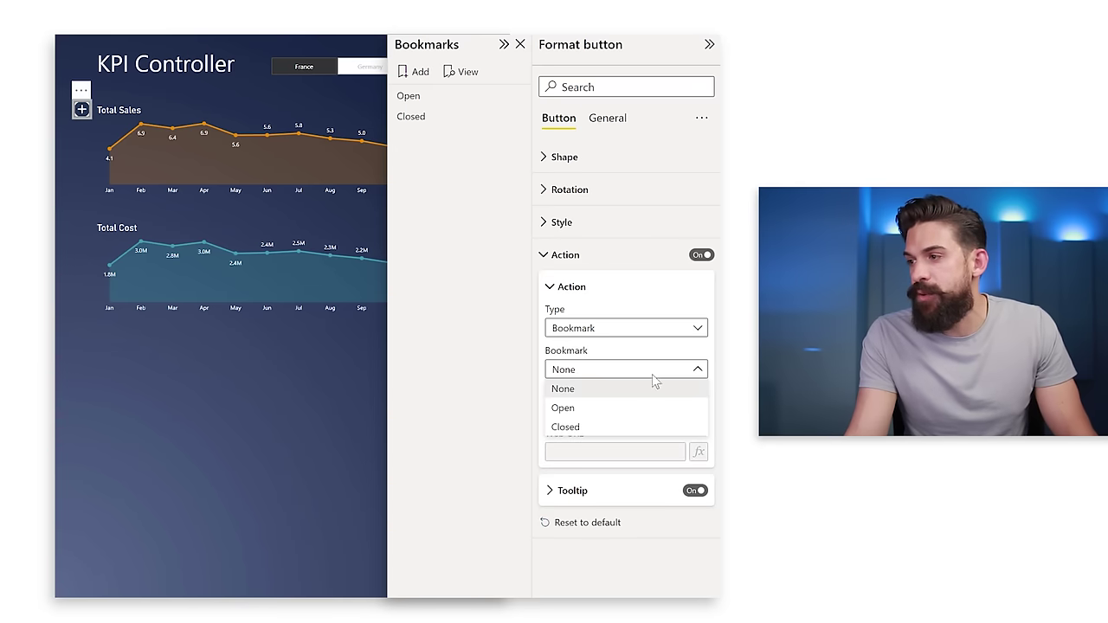
pyautogui.click(593, 414)
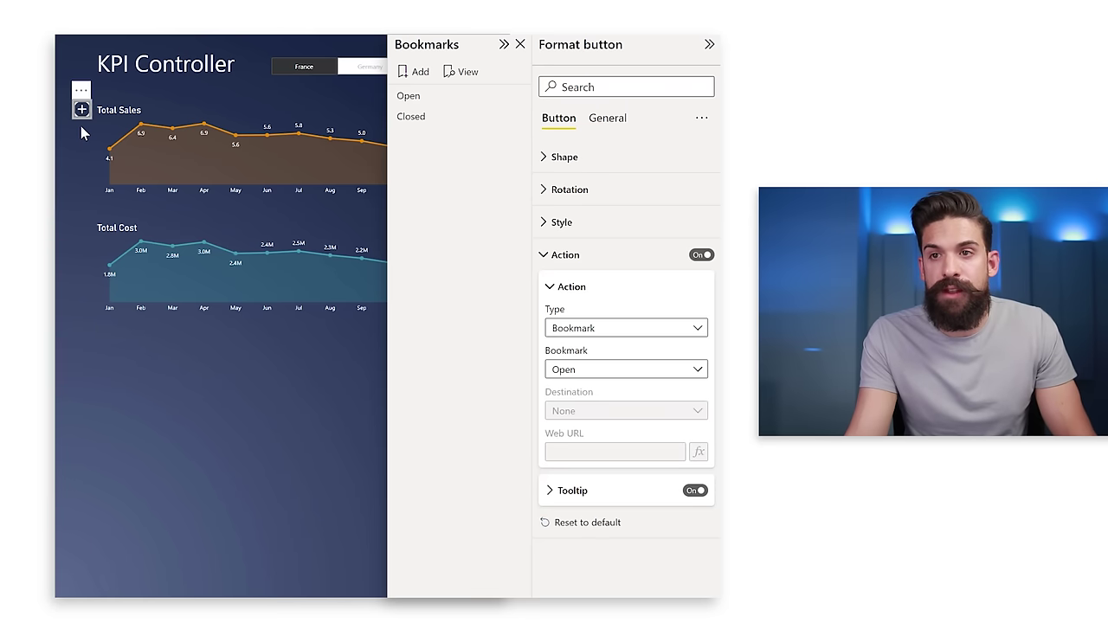
pyautogui.keyDown('ctrl'); pyautogui.click(81, 113); pyautogui.keyUp('ctrl')
pyautogui.keyDown('ctrl'); pyautogui.click(81, 111); pyautogui.keyUp('ctrl')
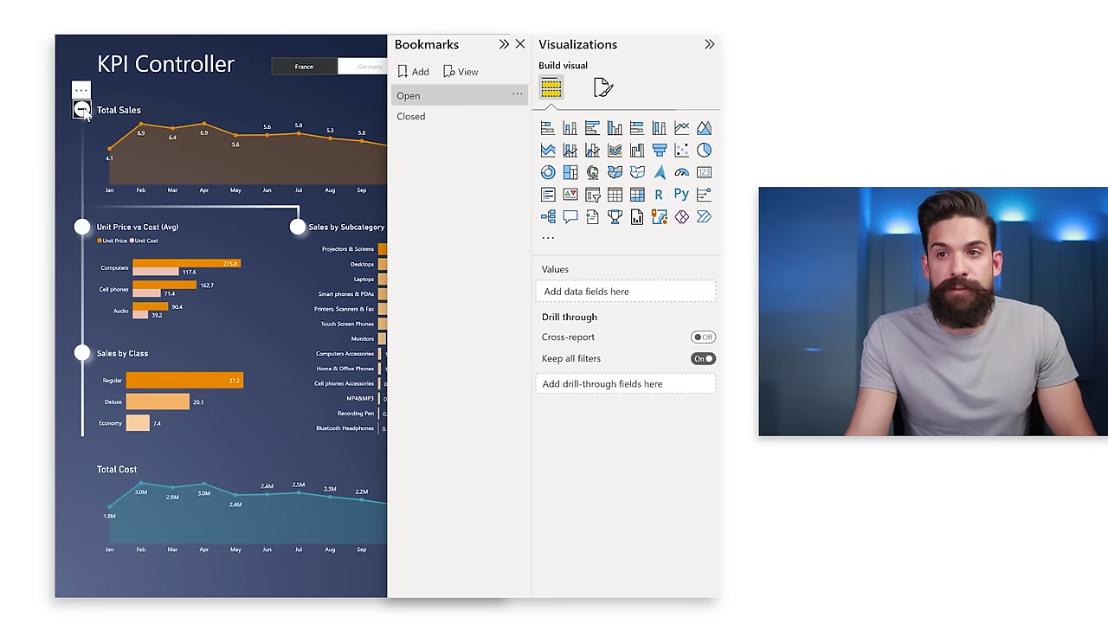
# Step: Enable the minus icon's action with type Bookmark and bookmark Closed, and test both the minus and plus buttons
pyautogui.click(81, 110)
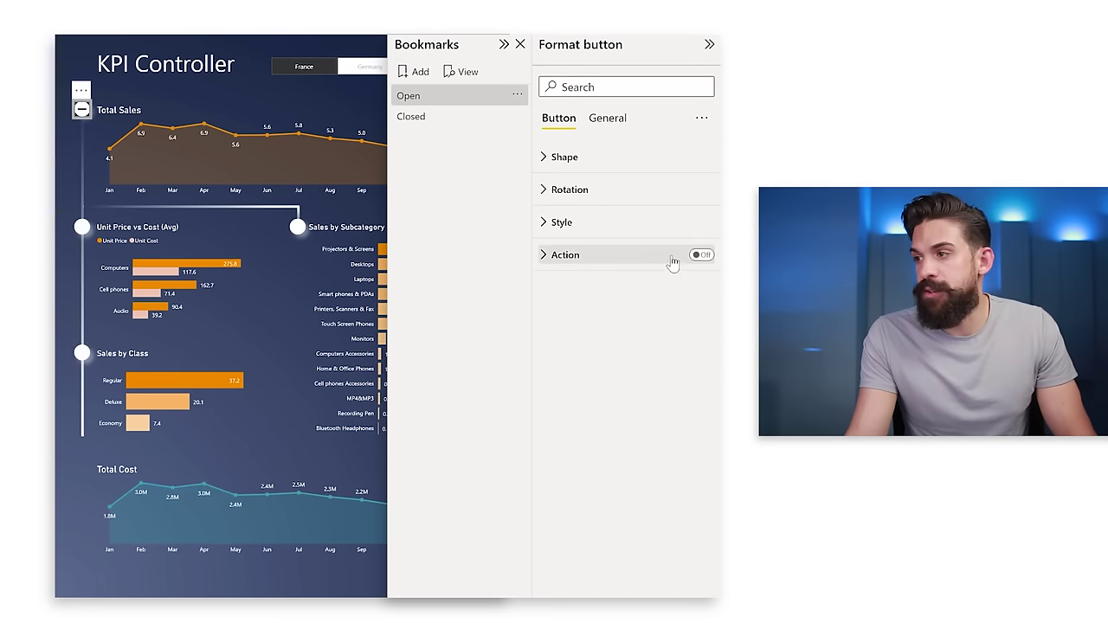
pyautogui.click(699, 255)
pyautogui.click(586, 263)
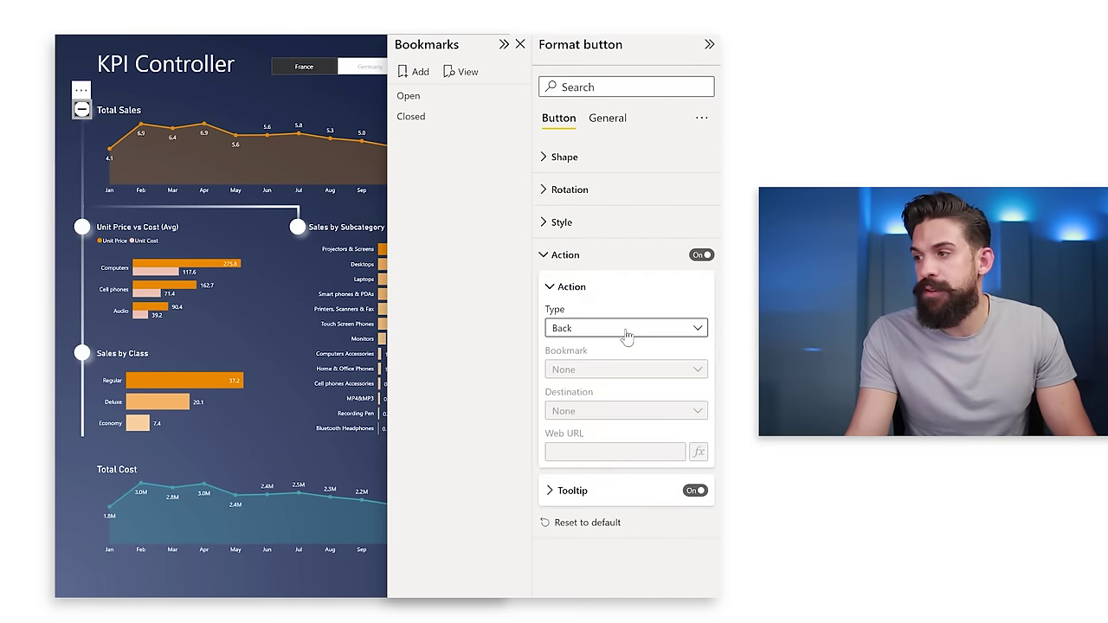
pyautogui.click(624, 331)
pyautogui.click(597, 372)
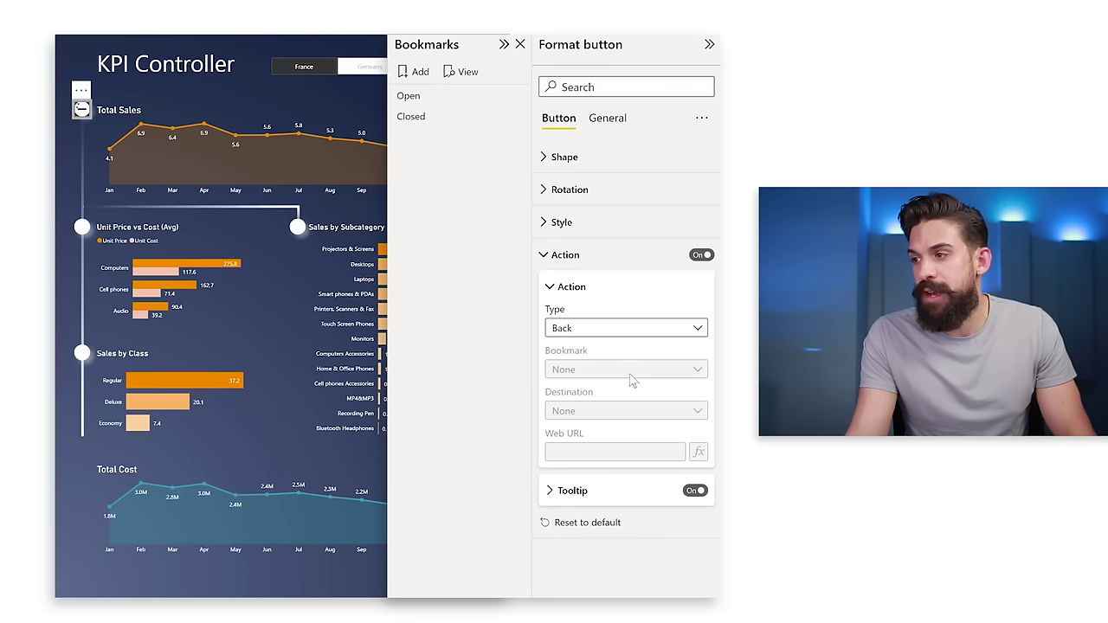
pyautogui.click(673, 372)
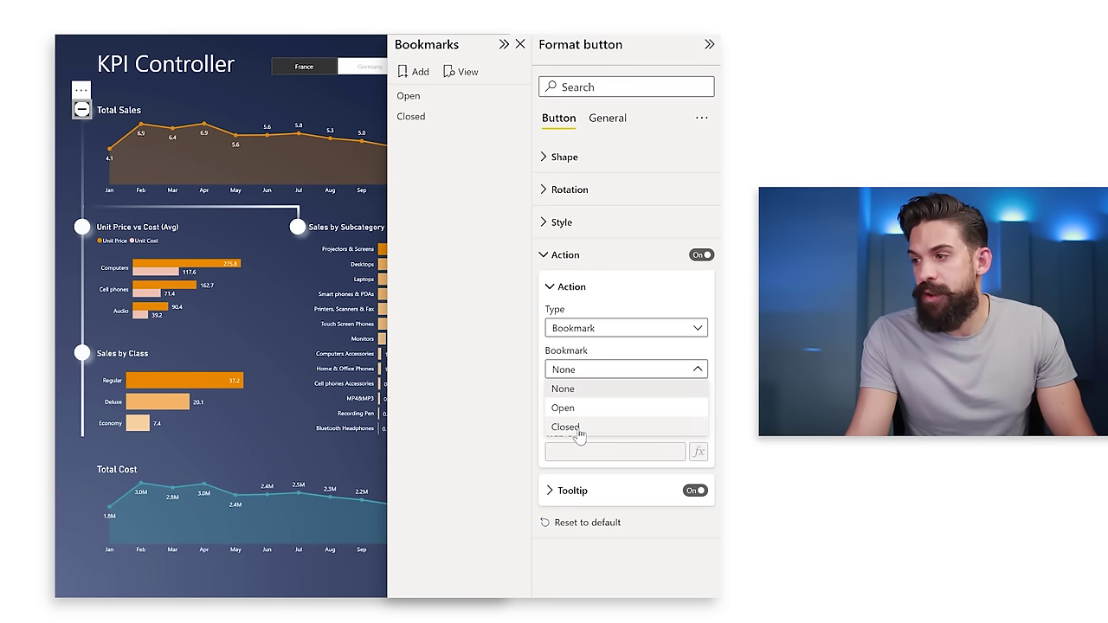
pyautogui.click(565, 427)
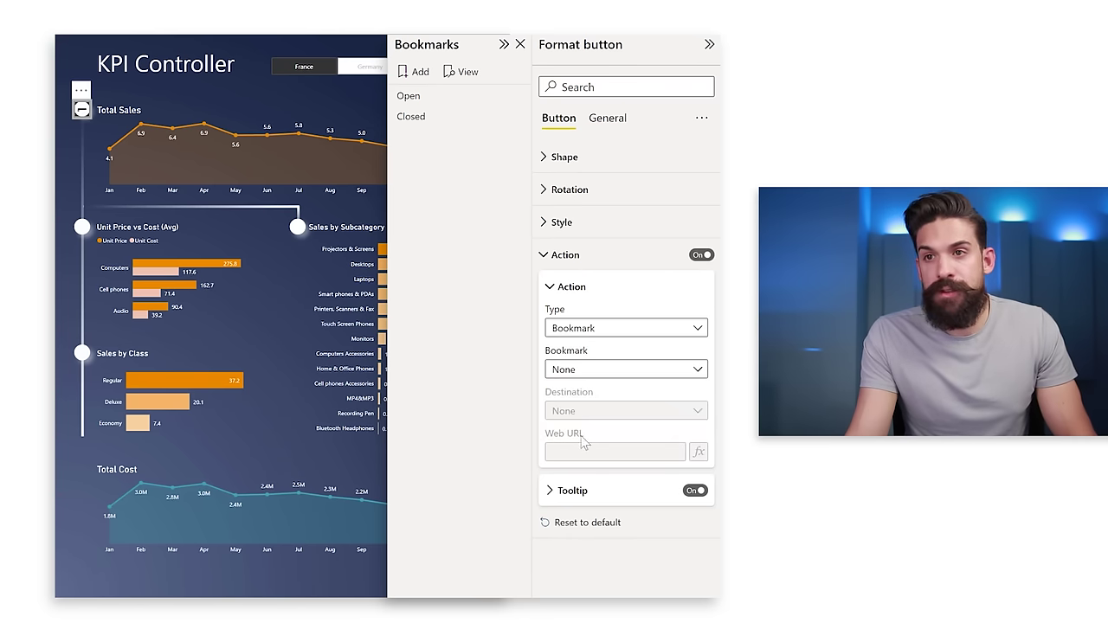
pyautogui.keyDown('ctrl'); pyautogui.click(81, 111); pyautogui.keyUp('ctrl')
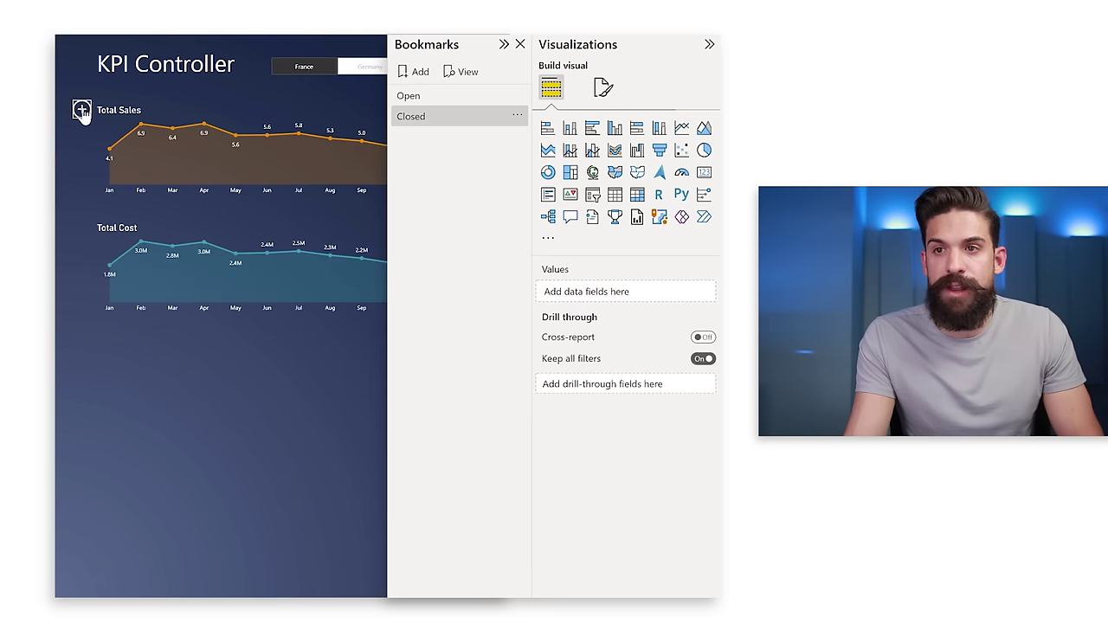
pyautogui.keyDown('ctrl'); pyautogui.click(82, 112); pyautogui.keyUp('ctrl')
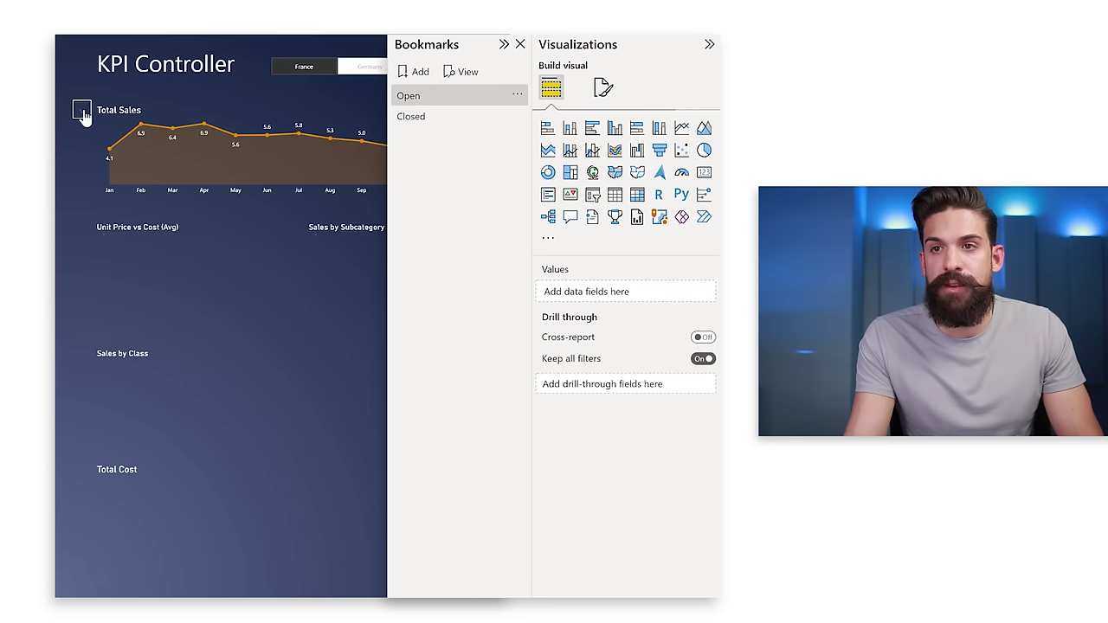